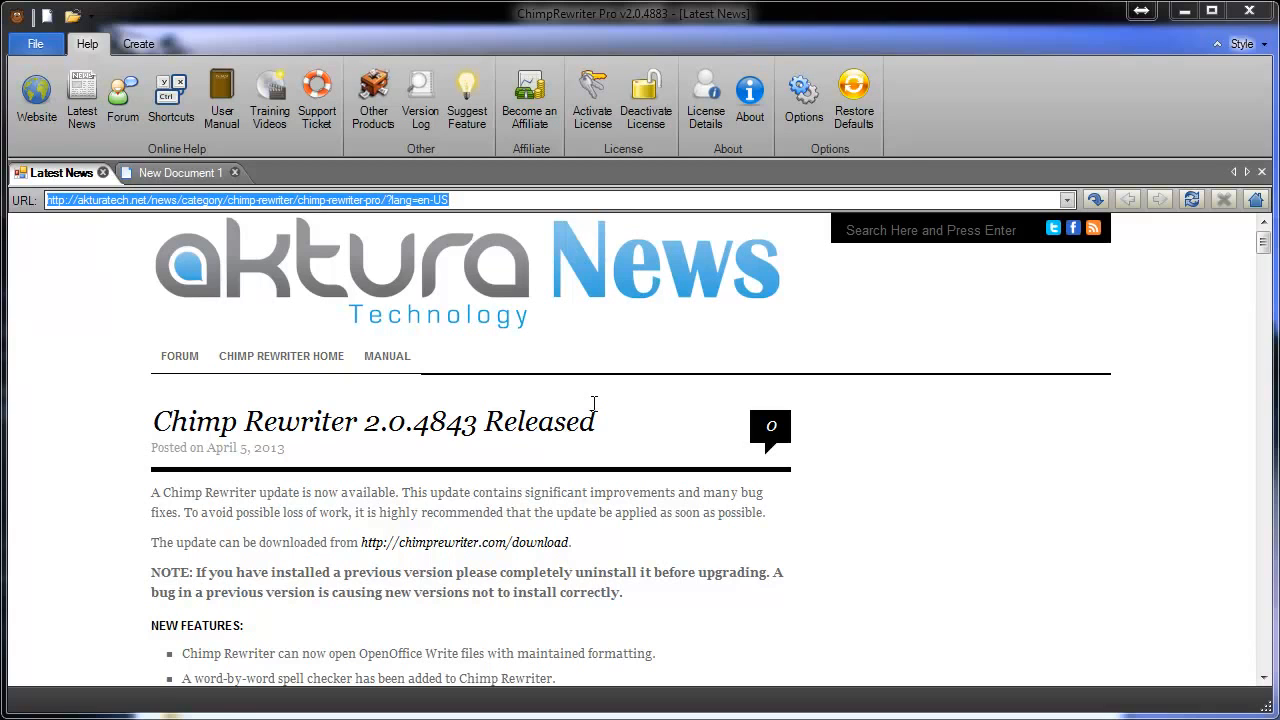
Step: Switch to the article document "01 - Why Publish an eZine.txt" and select its title line
{"action": "left_click", "coordinate": [161, 172]}
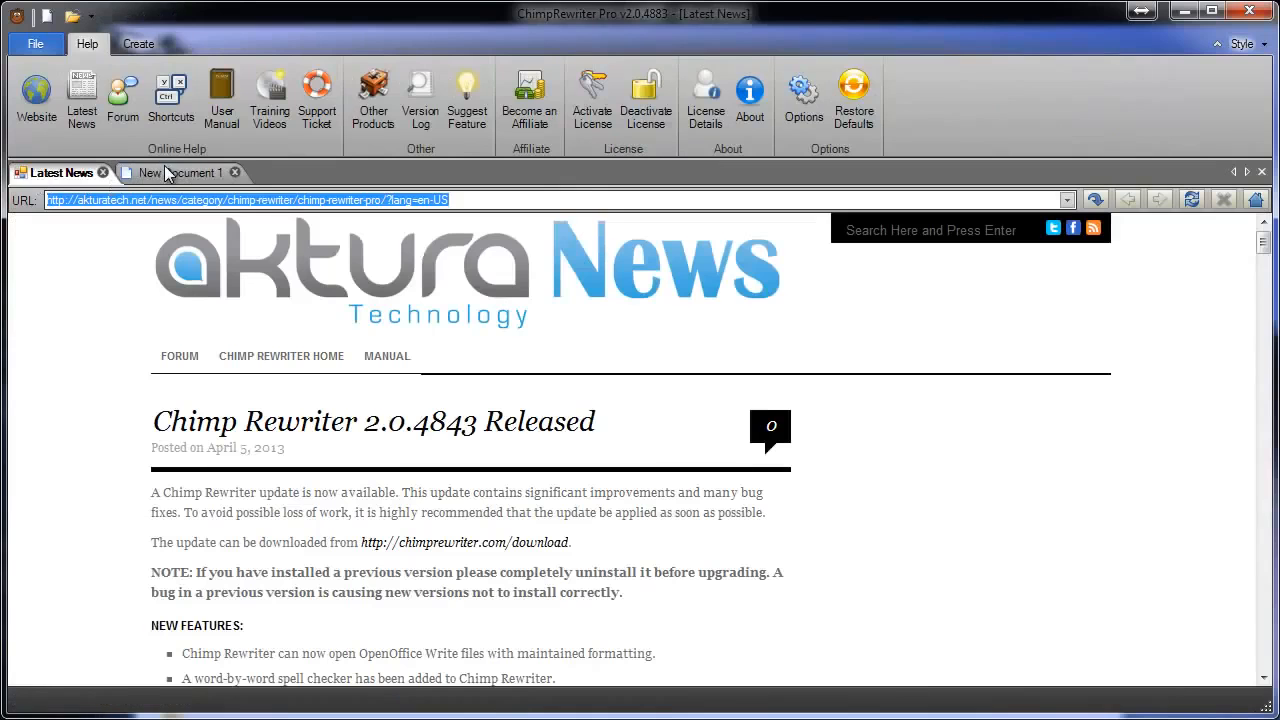
{"action": "left_click", "coordinate": [164, 170]}
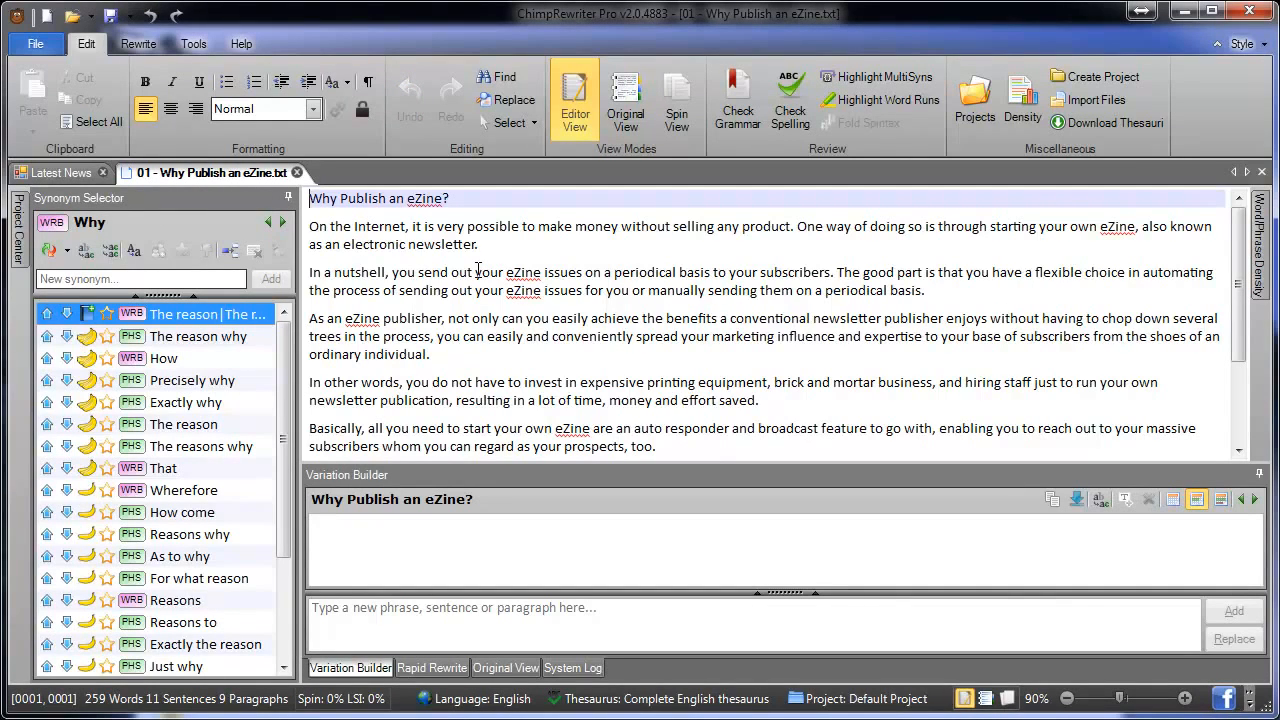
{"action": "left_click_drag", "start_coordinate": [489, 200], "coordinate": [257, 186]}
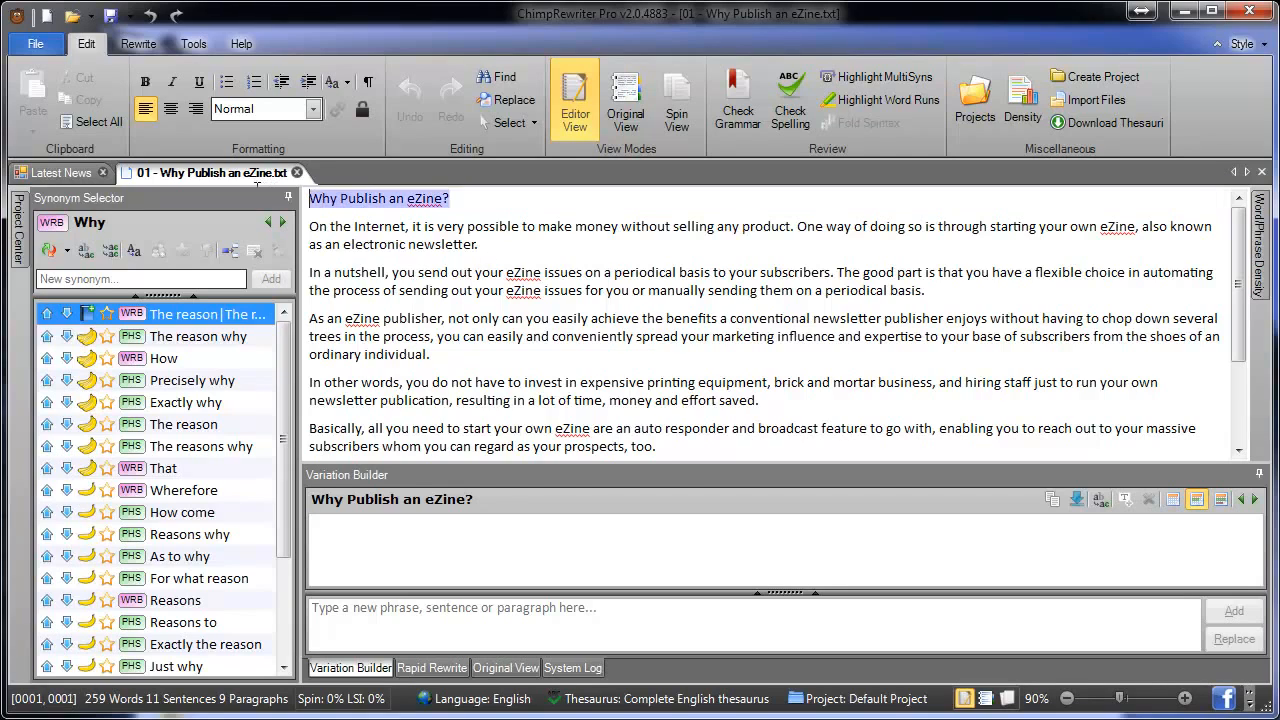
Step: Mark "online" as a favorite synonym for "electronic" in the first paragraph
{"action": "left_click", "coordinate": [415, 244]}
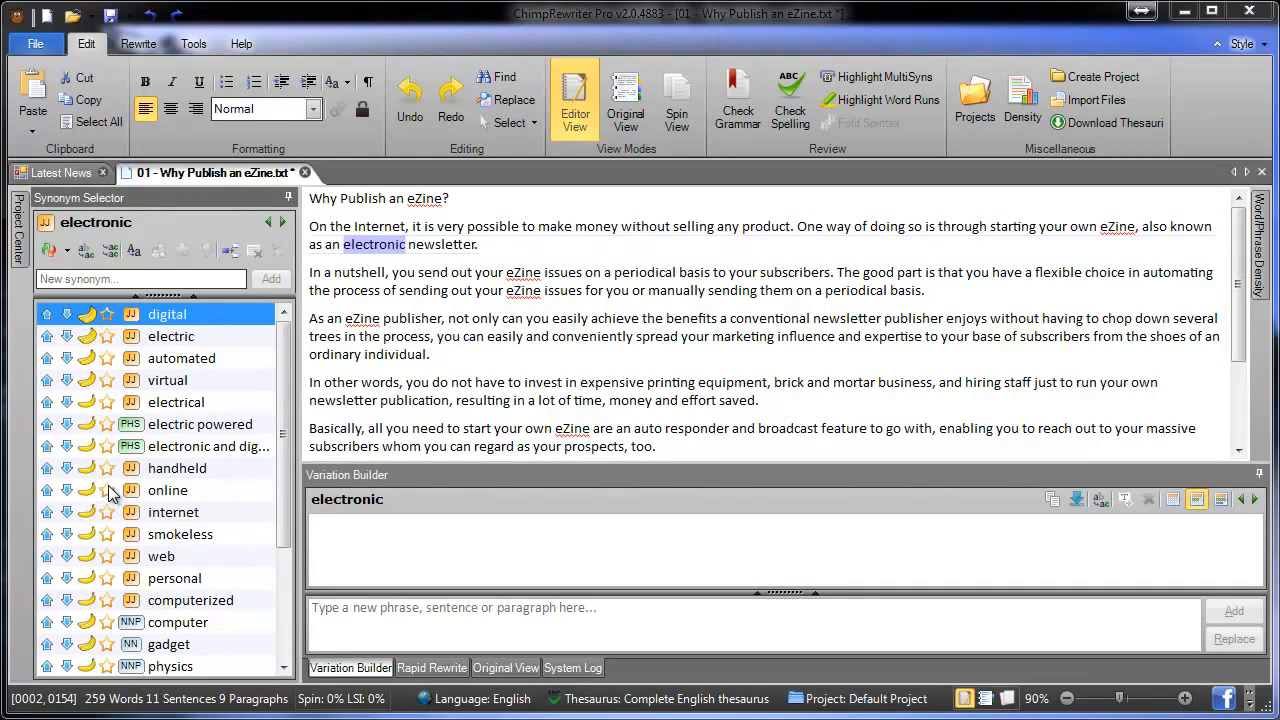
{"action": "left_click", "coordinate": [108, 490]}
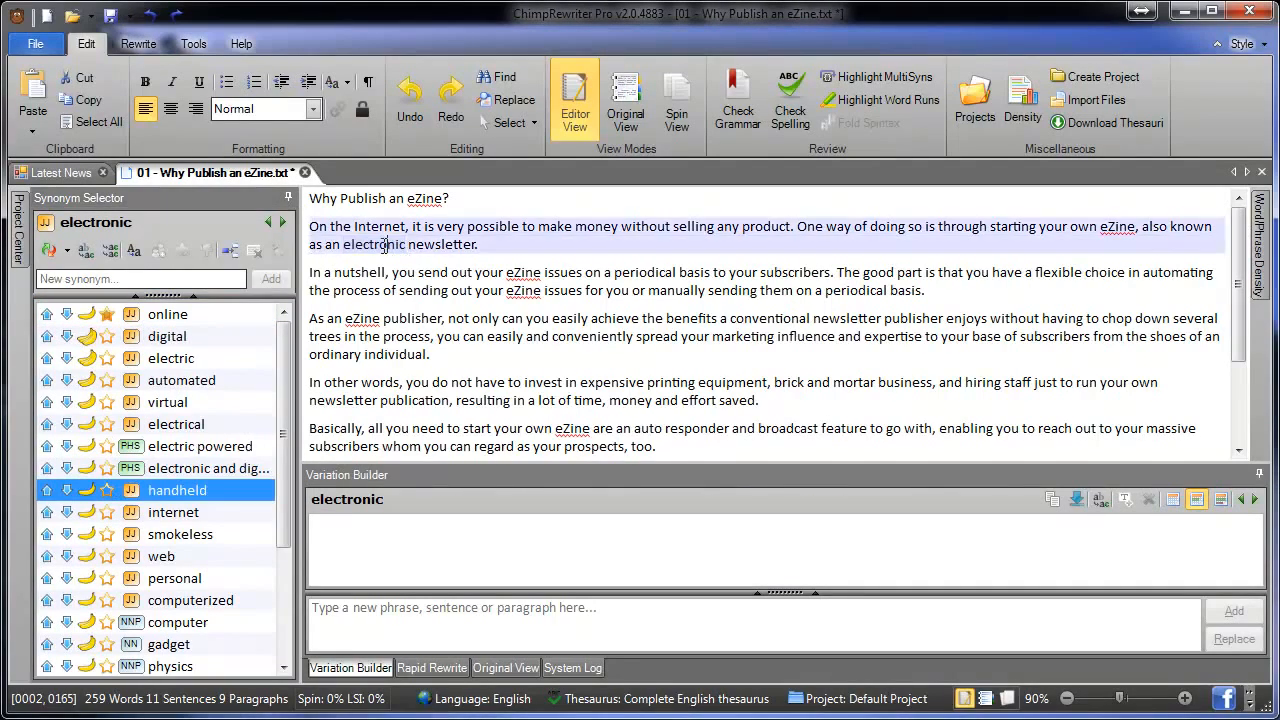
Step: Enter "electronic" after the title to check its synonym order, and remove the word again
{"action": "left_click", "coordinate": [500, 204]}
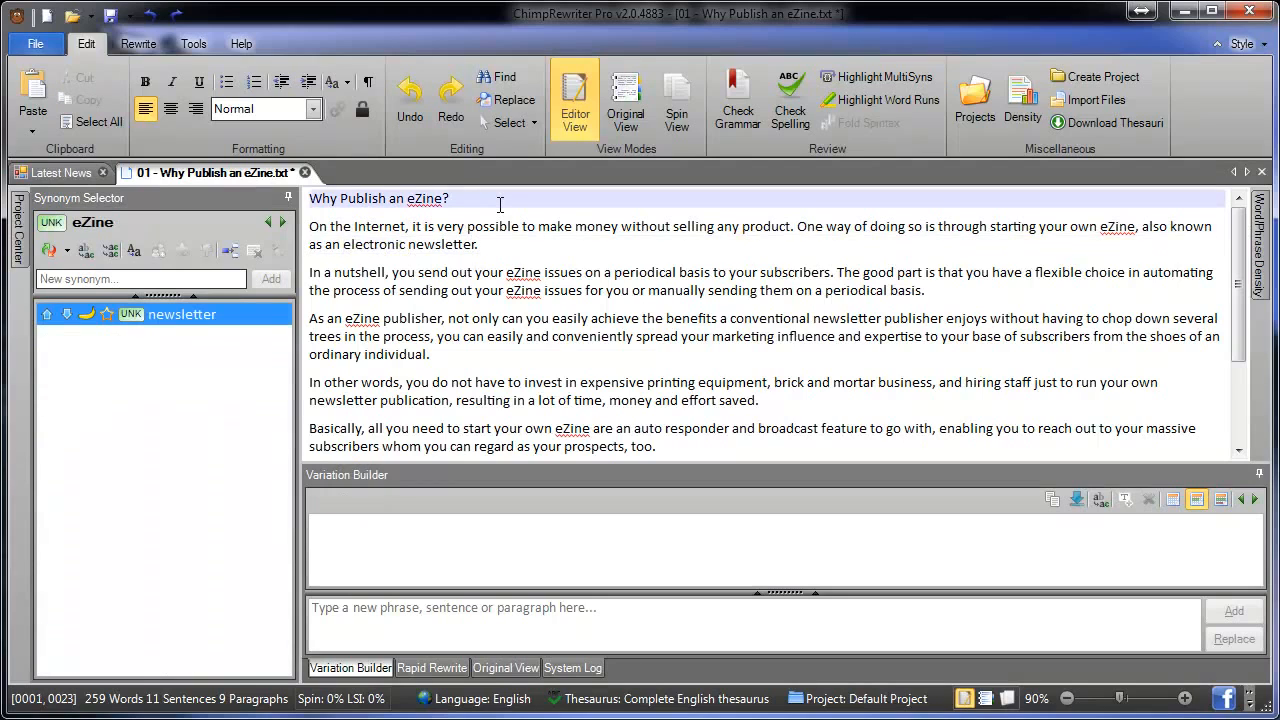
{"action": "type", "text": "electronic"}
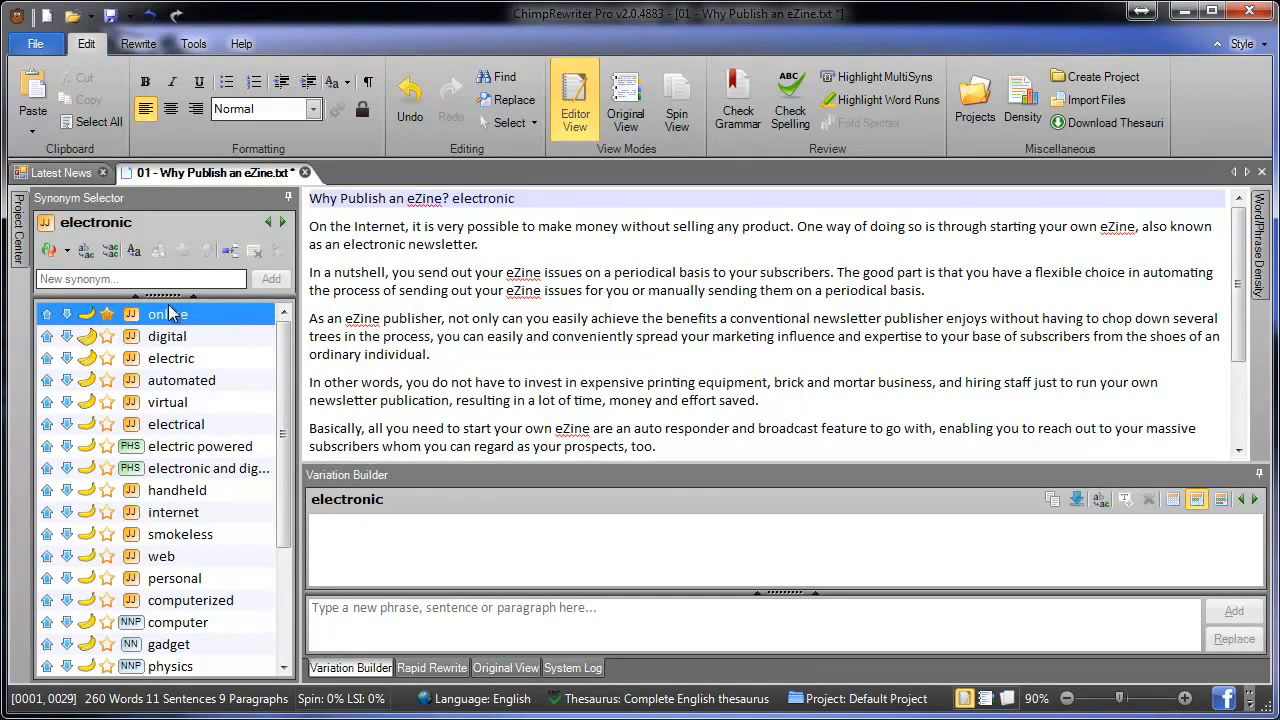
{"action": "double_click", "coordinate": [490, 198]}
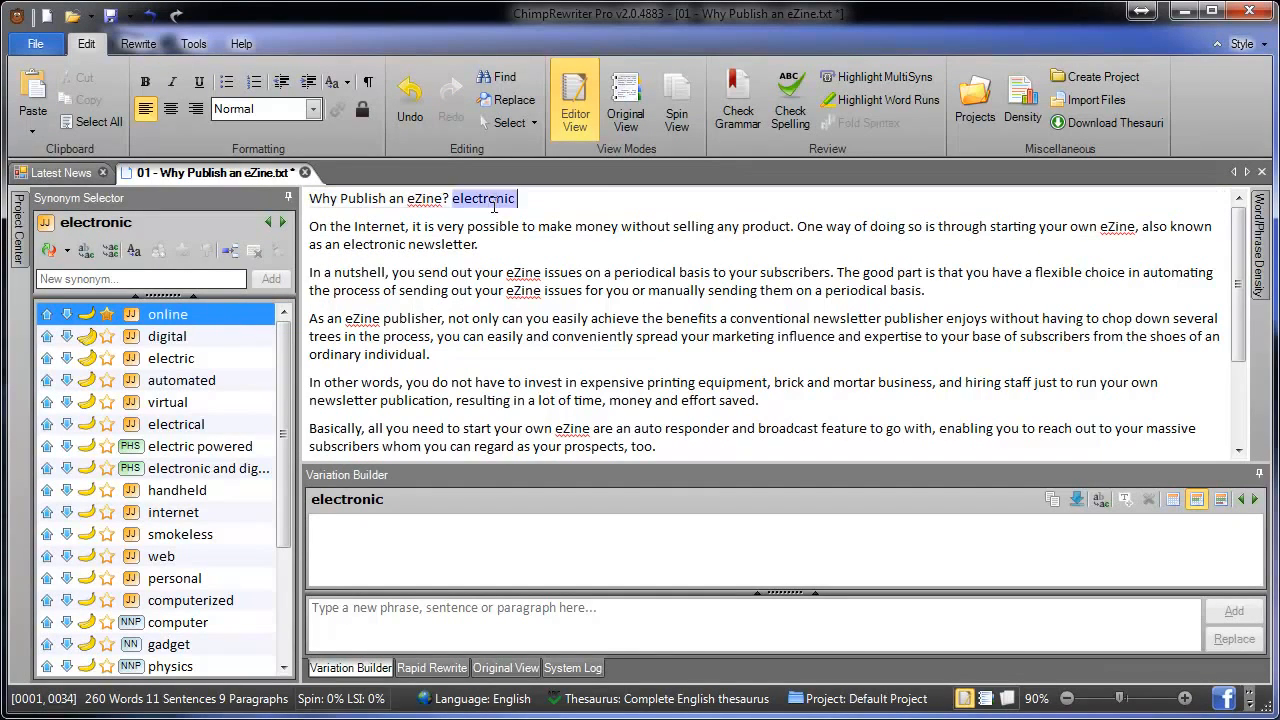
{"action": "key", "text": "Delete"}
Step: Mark "personal" as a hated synonym for "electronic" in the first paragraph
{"action": "left_click", "coordinate": [370, 244]}
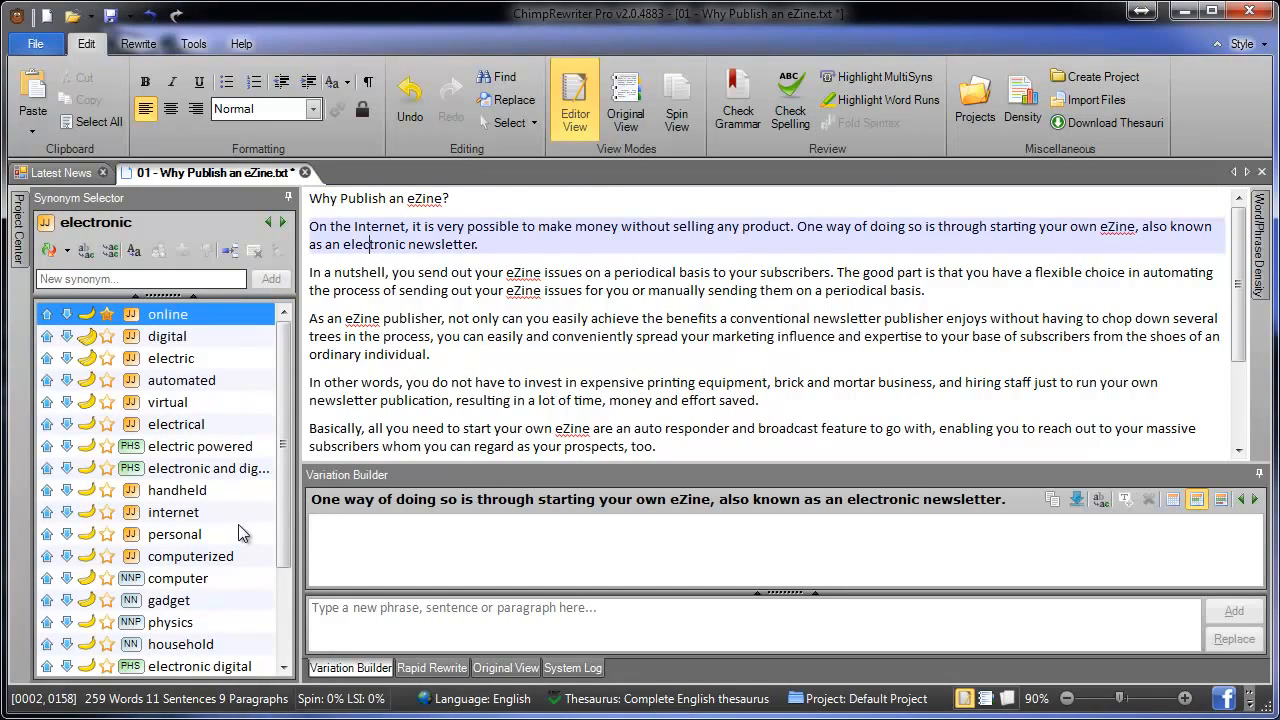
{"action": "right_click", "coordinate": [217, 528]}
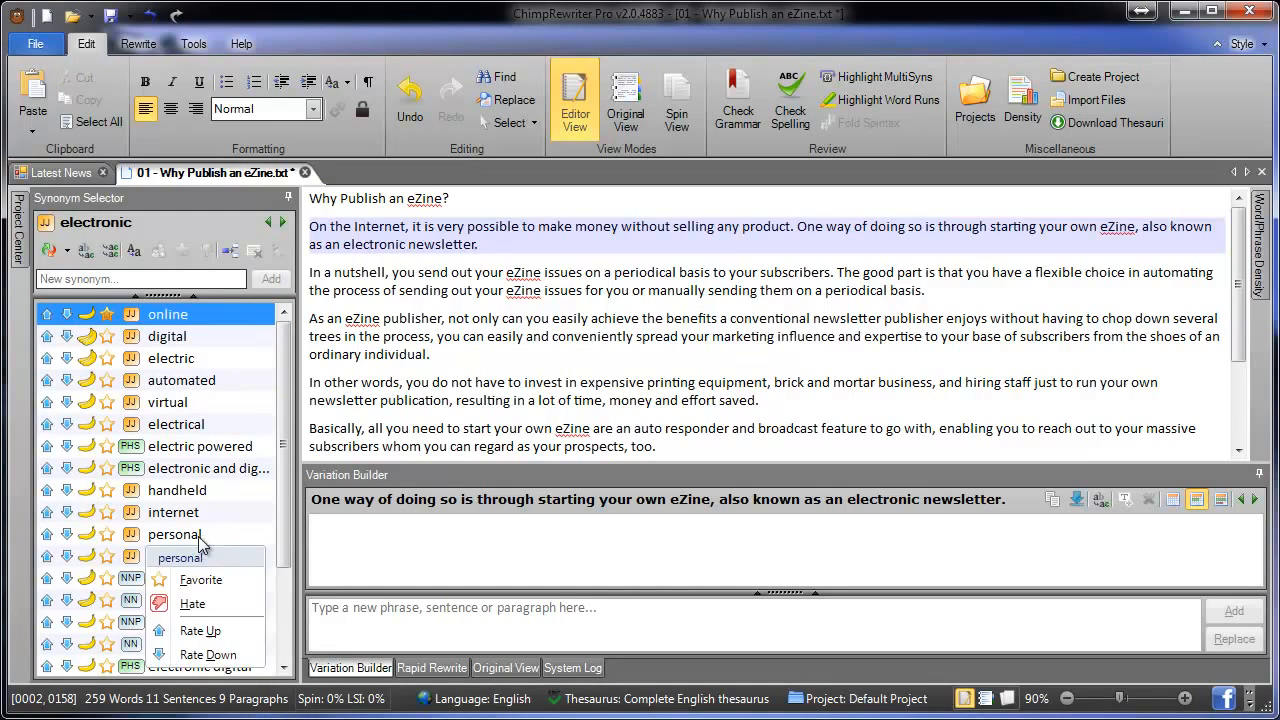
{"action": "left_click", "coordinate": [194, 605]}
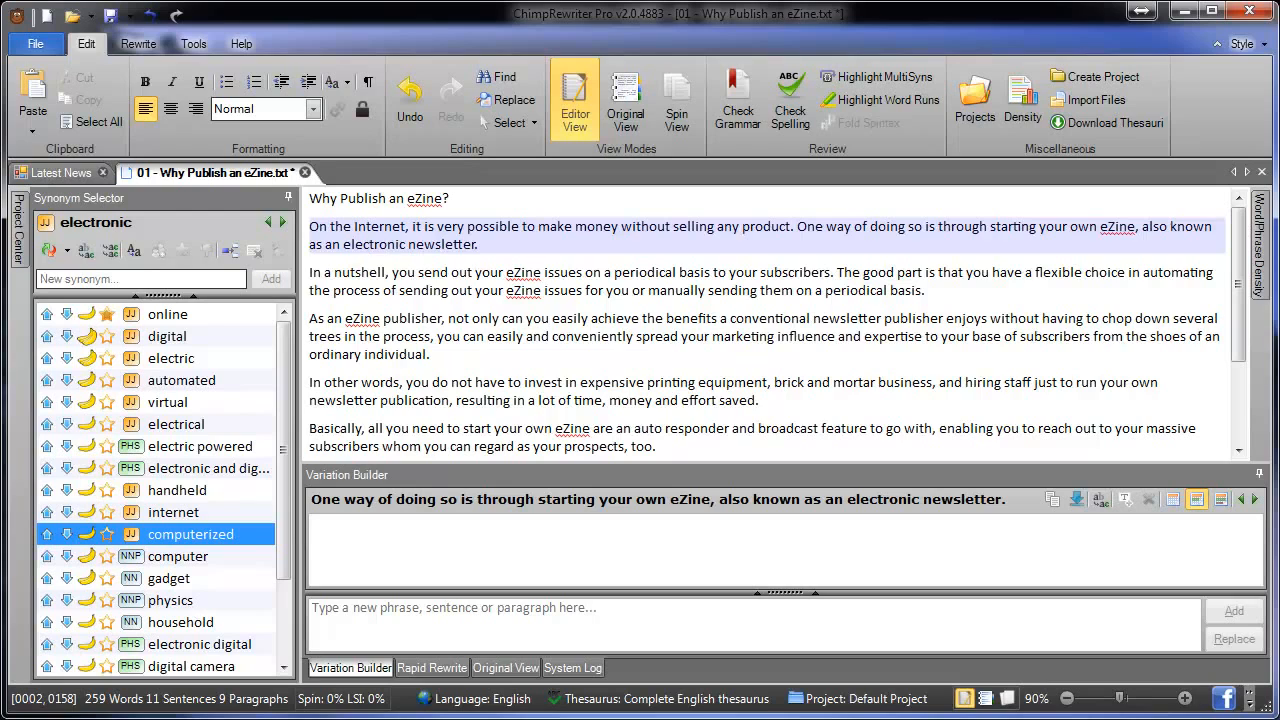
Step: Add the custom synonym "Big Bad Internet" to "Internet" in the first sentence
{"action": "key", "text": "Up"}
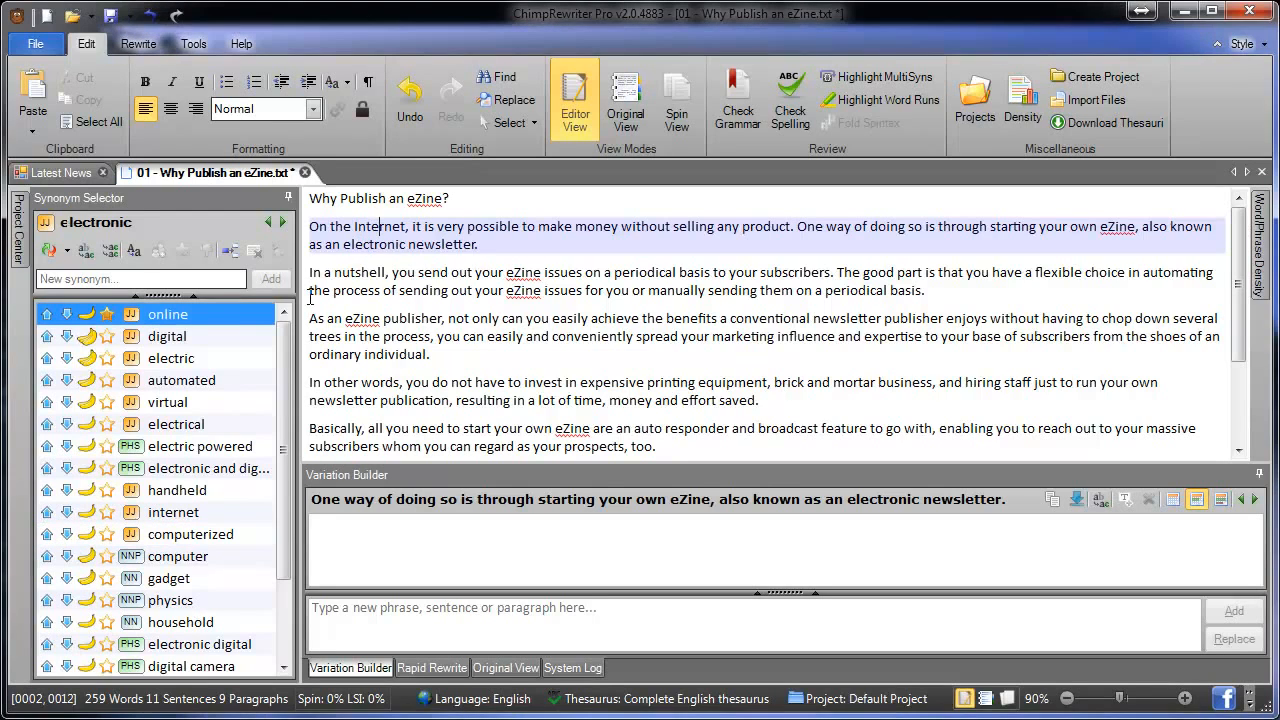
{"action": "left_click", "coordinate": [177, 275]}
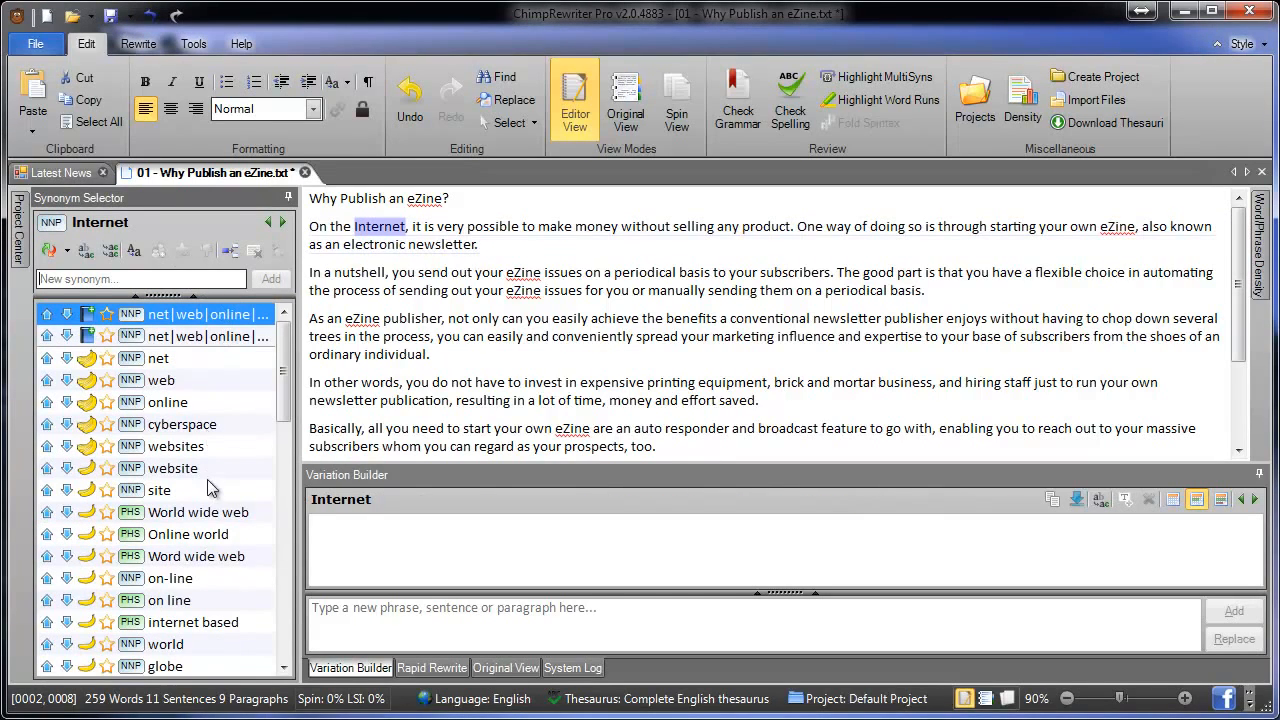
{"action": "type", "text": "Big "}
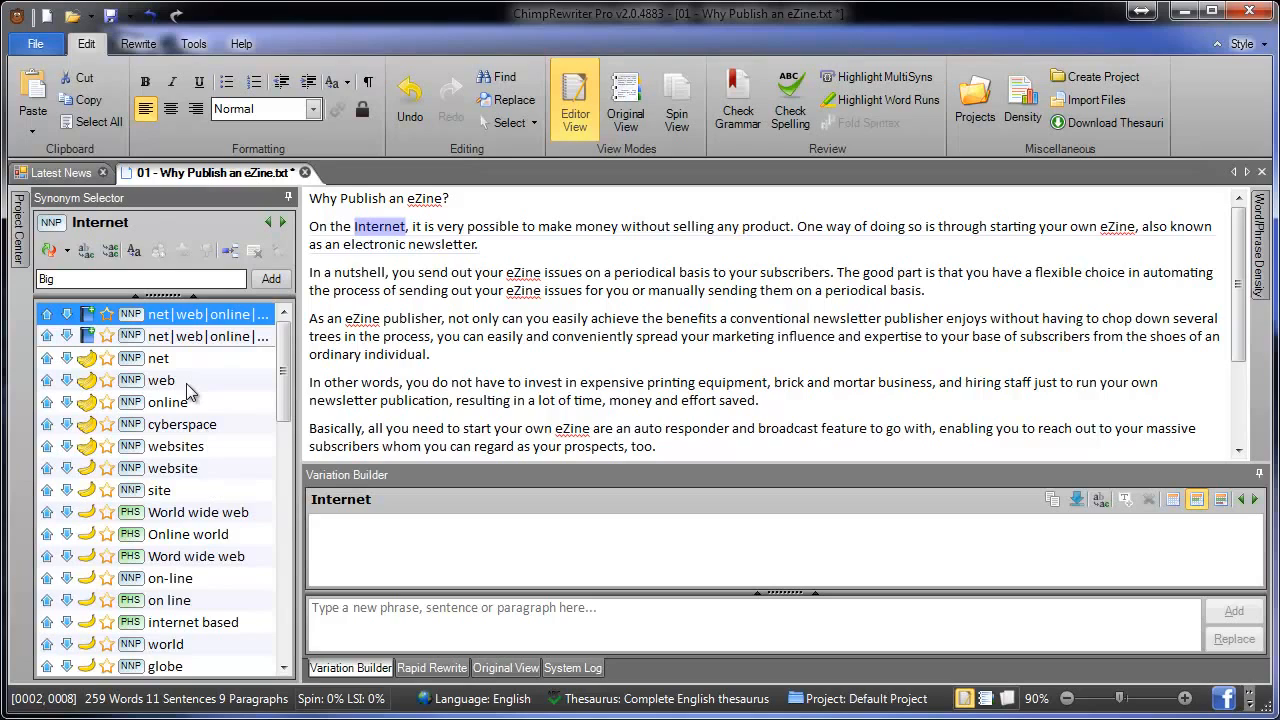
{"action": "type", "text": "Bad Internet"}
{"action": "key", "text": "Return"}
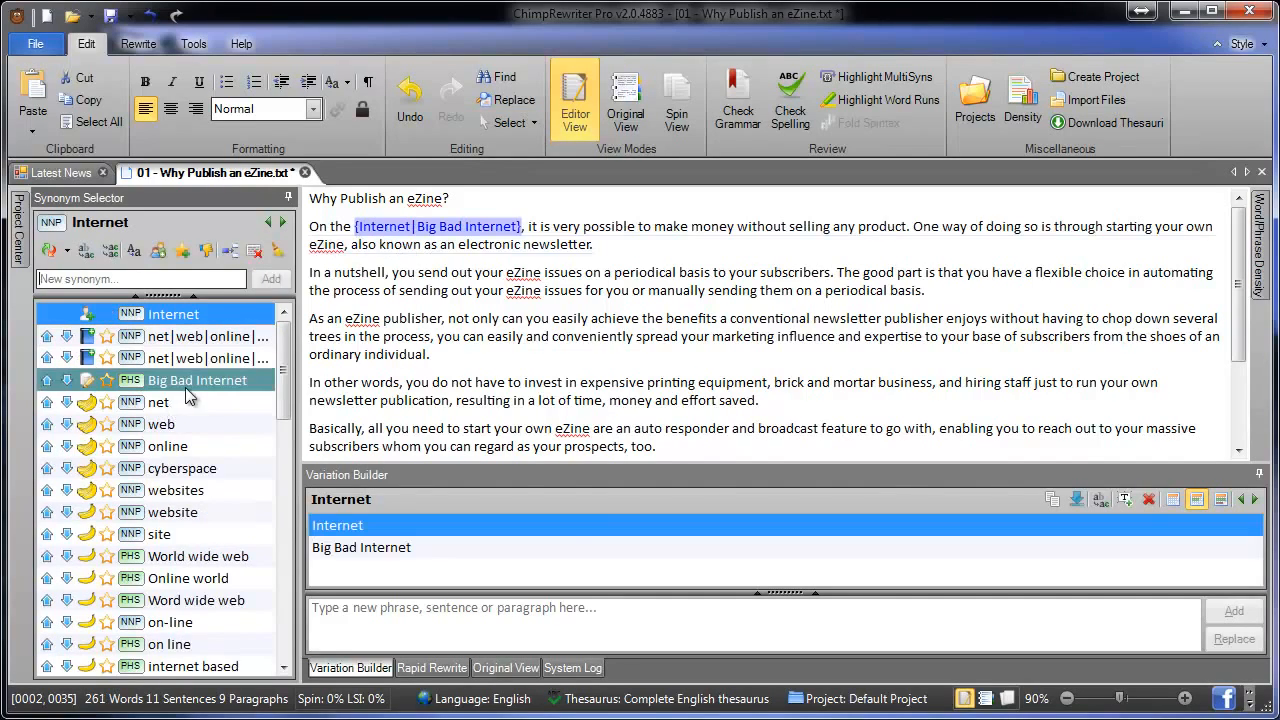
Step: Enter "Internet" at the end of the first paragraph to check its synonyms, and remove the word again
{"action": "left_click", "coordinate": [626, 240]}
{"action": "type", "text": "Internet"}
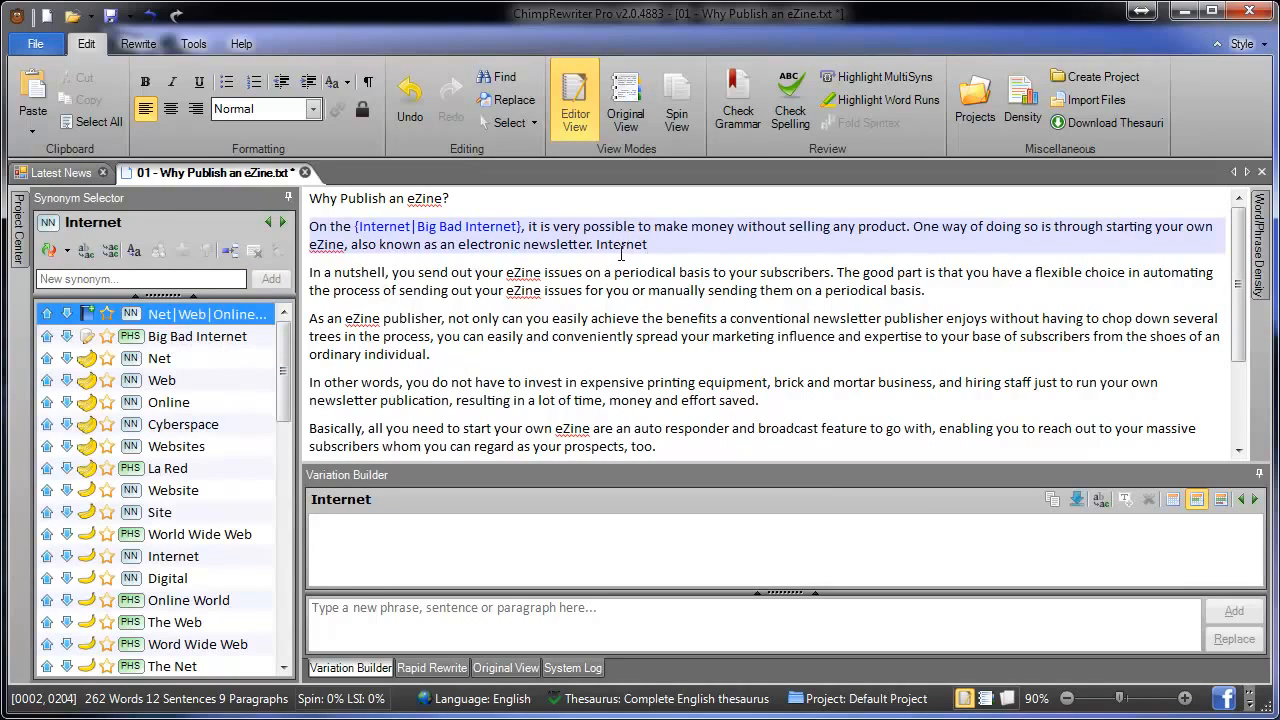
{"action": "double_click", "coordinate": [621, 253]}
{"action": "key", "text": "BackSpace"}
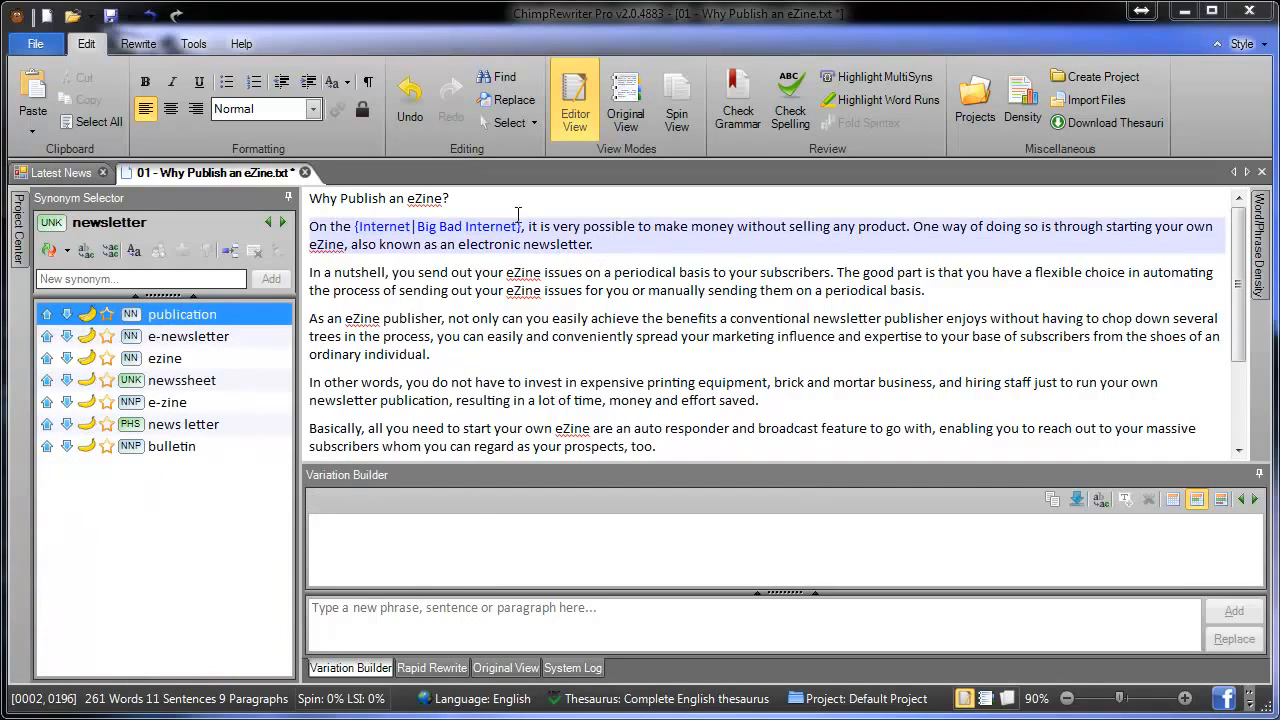
Step: Step forward through the words and phrases from "possible" and back again, examining the synonyms offered for each
{"action": "left_click", "coordinate": [590, 227]}
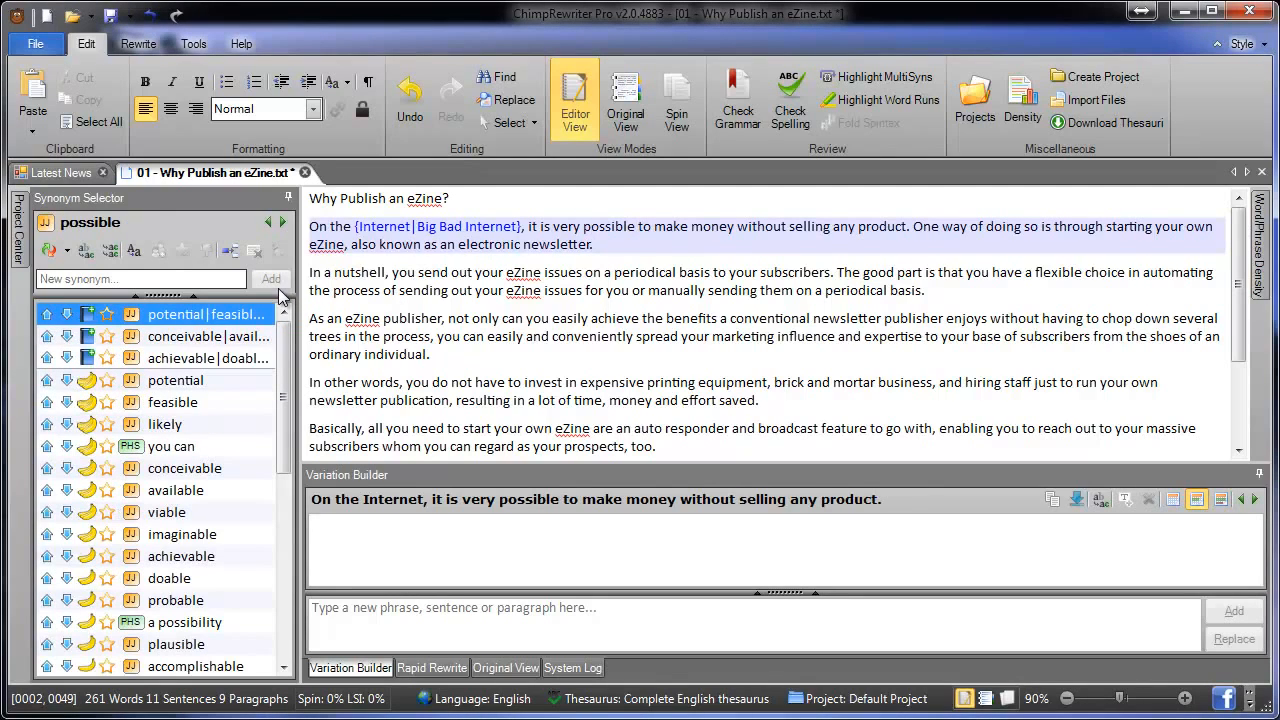
{"action": "key", "text": "alt+Right"}
{"action": "key", "text": "alt+Right"}
{"action": "key", "text": "alt+Right"}
{"action": "key", "text": "alt+Right"}
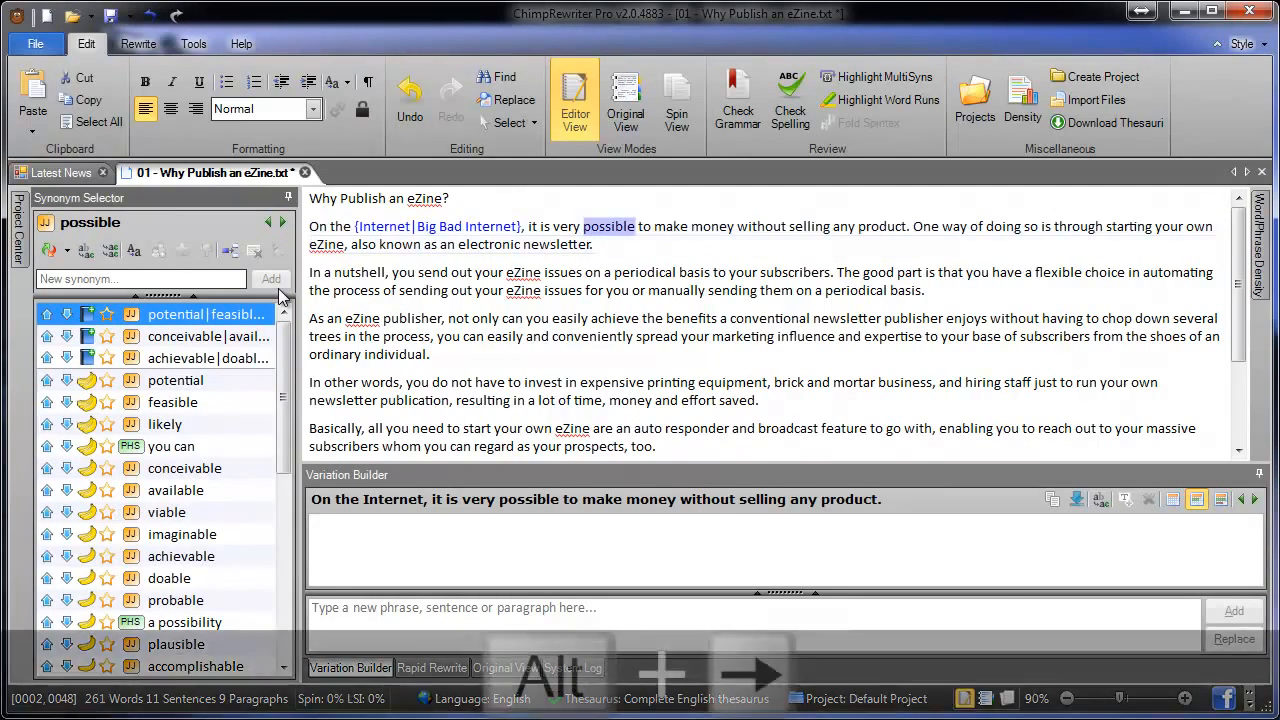
{"action": "key", "text": "alt+Right"}
{"action": "key", "text": "alt+Right"}
{"action": "key", "text": "alt+Right"}
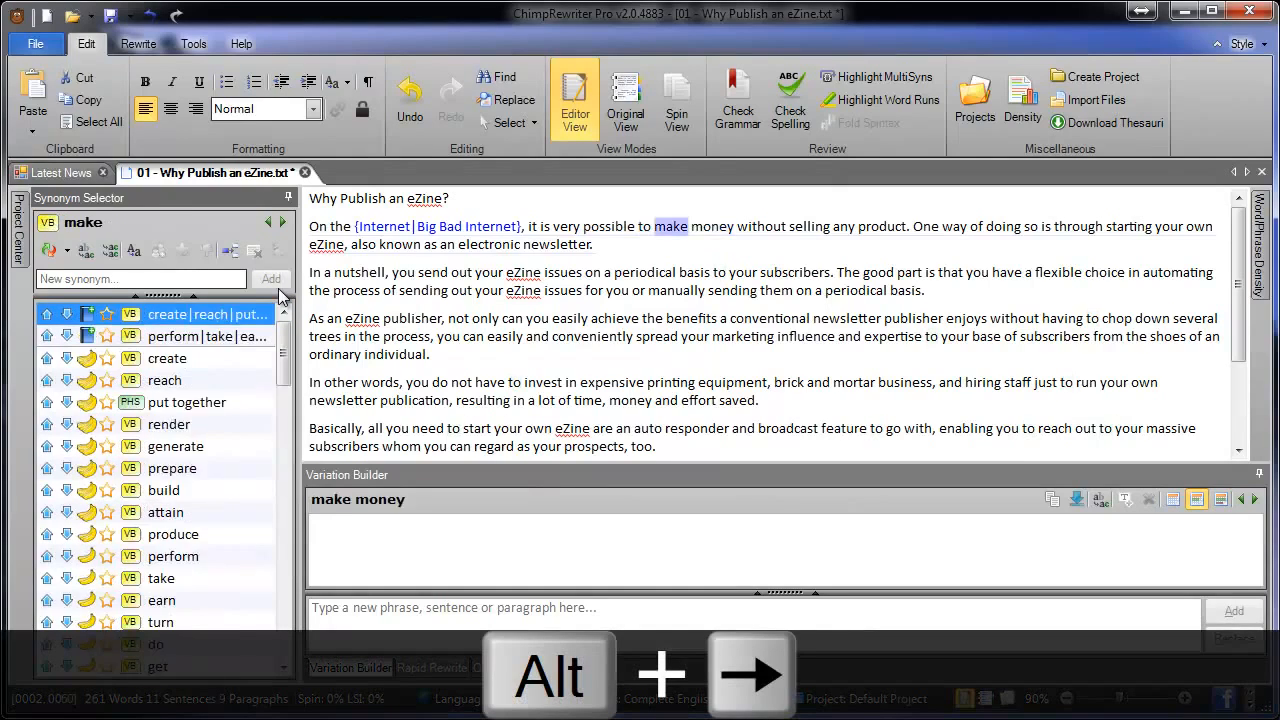
{"action": "key", "text": "alt+Left"}
{"action": "key", "text": "alt+Left"}
{"action": "key", "text": "alt+Left"}
{"action": "key", "text": "alt+Left"}
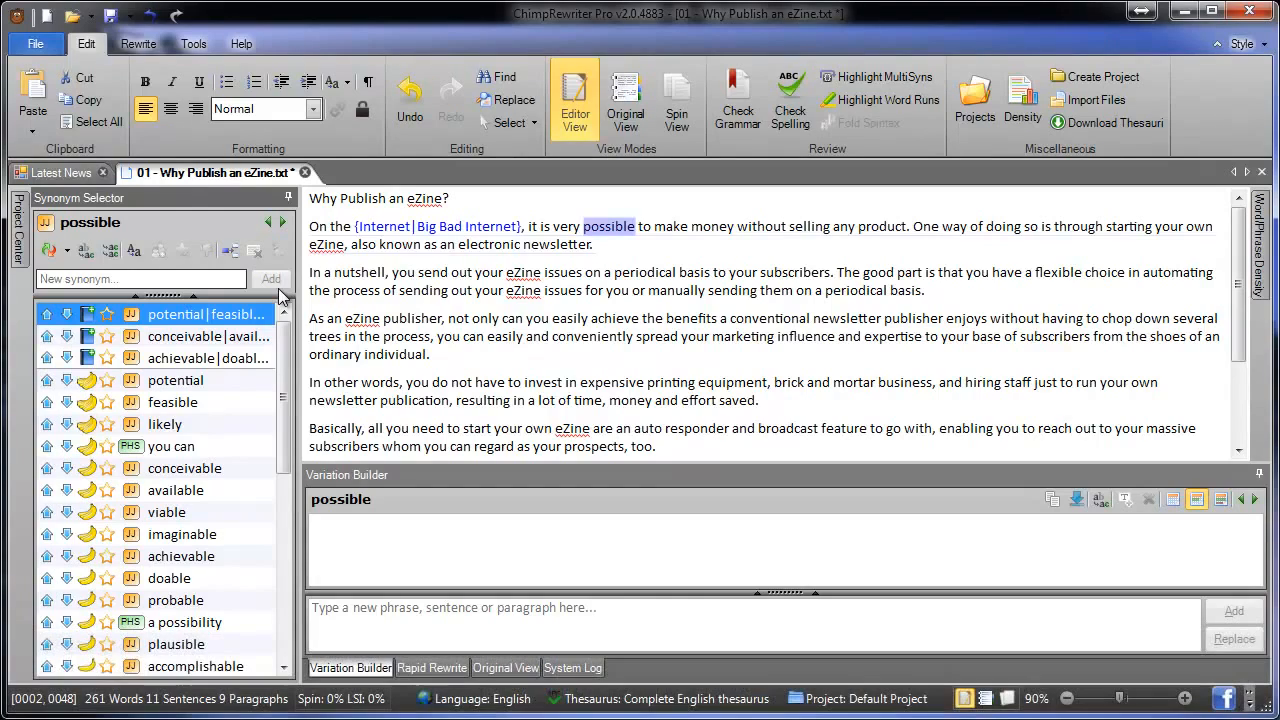
Step: Add the synonyms "conceivable" and "viable" to "possible" in the first sentence
{"action": "key", "text": "Down"}
{"action": "key", "text": "Down"}
{"action": "key", "text": "Down"}
{"action": "key", "text": "Down"}
{"action": "key", "text": "Down"}
{"action": "key", "text": "Down"}
{"action": "key", "text": "Down"}
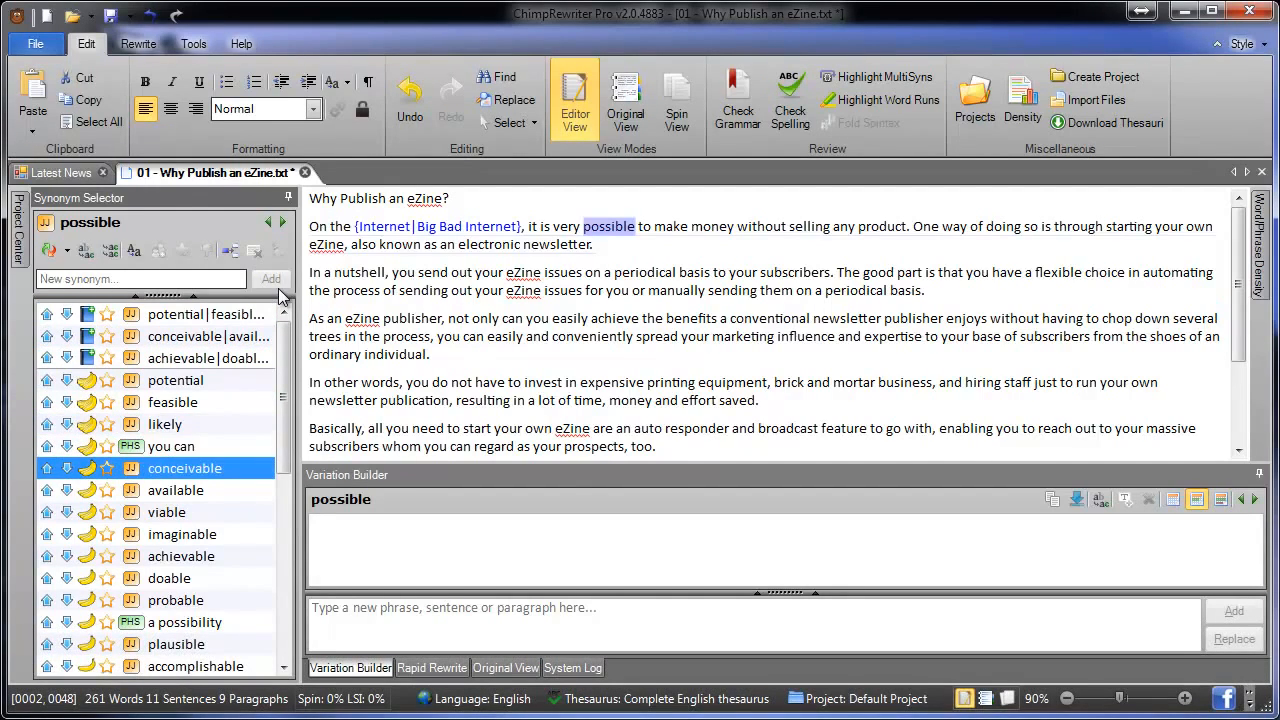
{"action": "key", "text": "Return"}
{"action": "key", "text": "Down"}
{"action": "key", "text": "Down"}
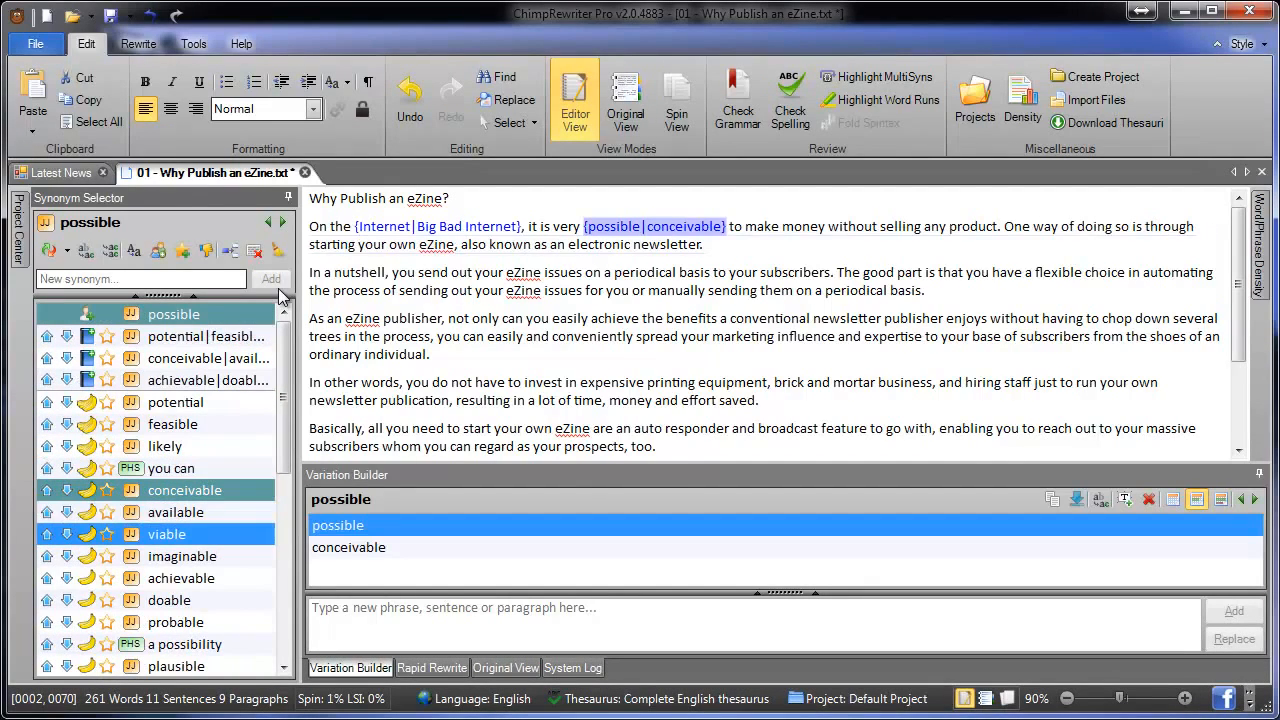
{"action": "key", "text": "Return"}
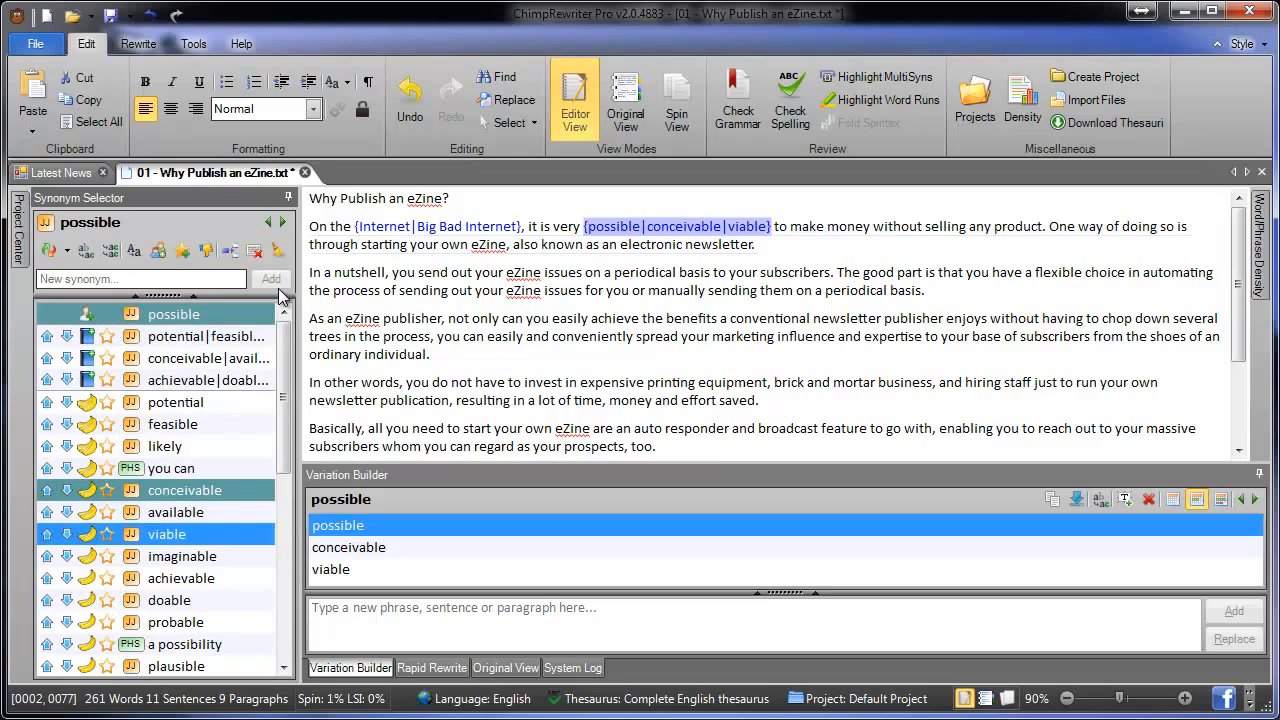
Step: Add "to generate income" as an alternative to the phrase "to make money"
{"action": "key", "text": "alt+Right"}
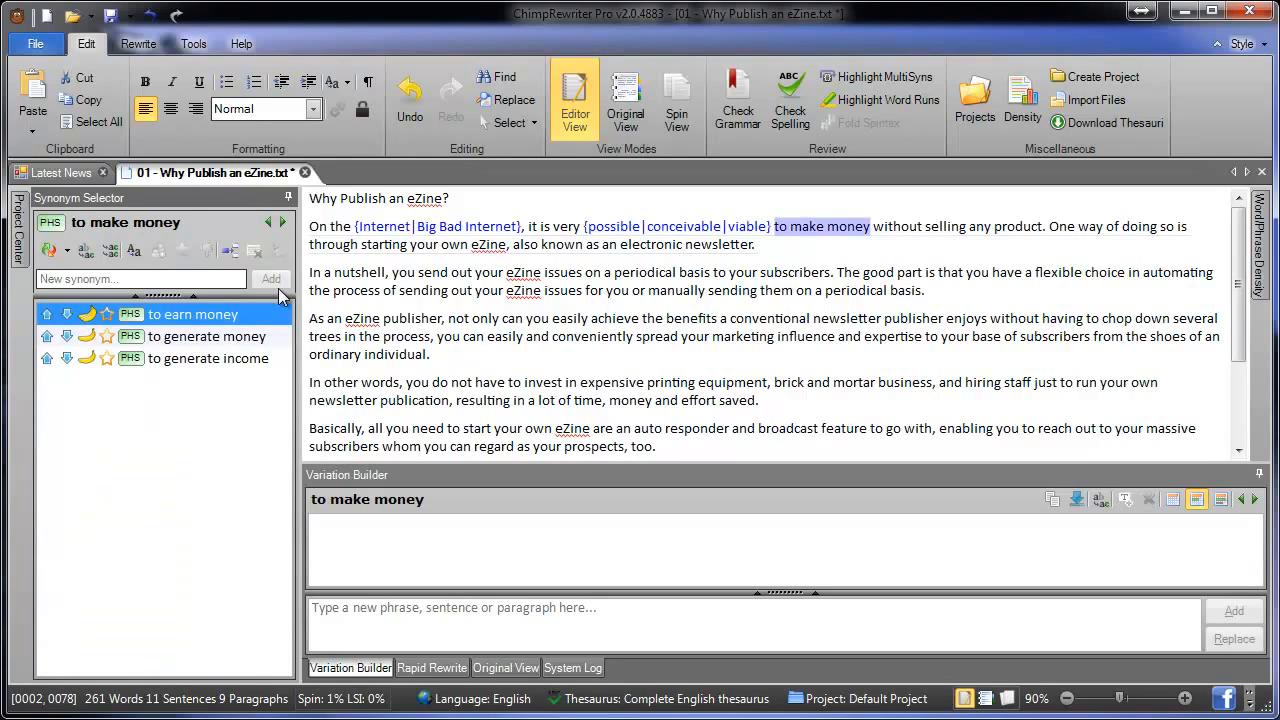
{"action": "key", "text": "Down"}
{"action": "key", "text": "Down"}
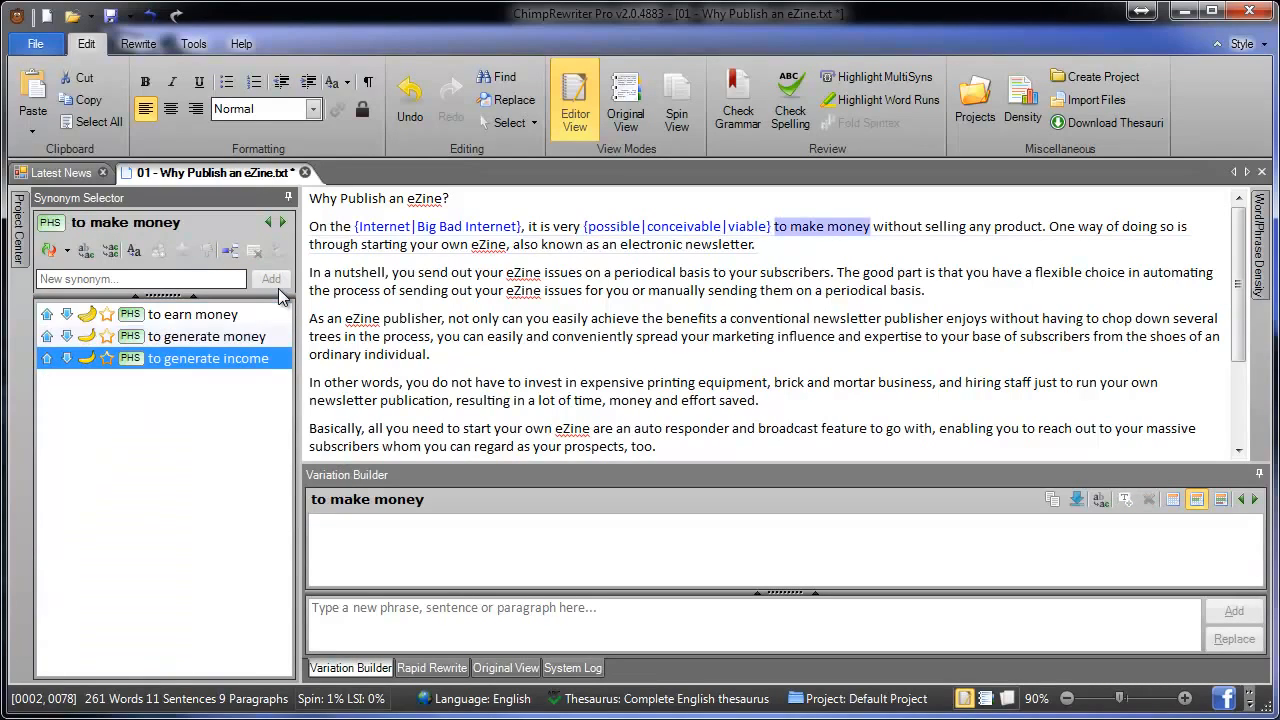
{"action": "key", "text": "Return"}
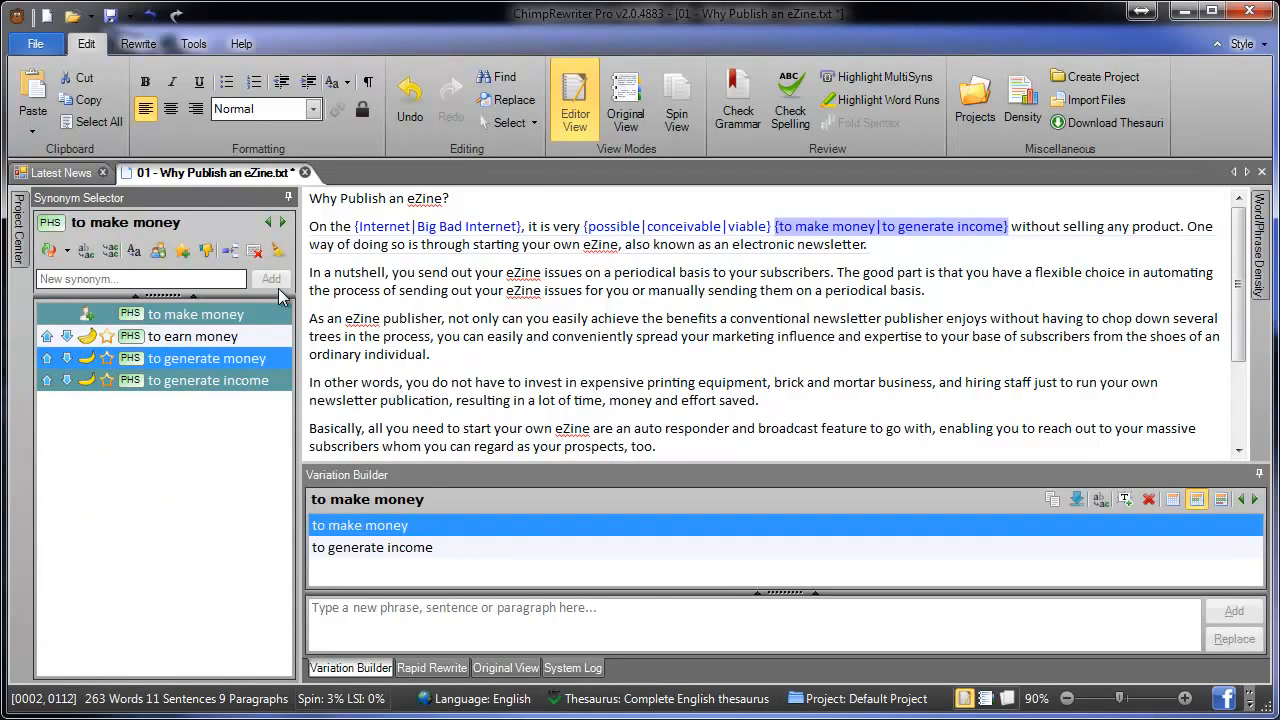
Step: Add the synonyms "any other" and "a" to the word "any" before "product"
{"action": "key", "text": "alt+Right"}
{"action": "key", "text": "alt+Right"}
{"action": "key", "text": "alt+Left"}
{"action": "key", "text": "Down"}
{"action": "key", "text": "Down"}
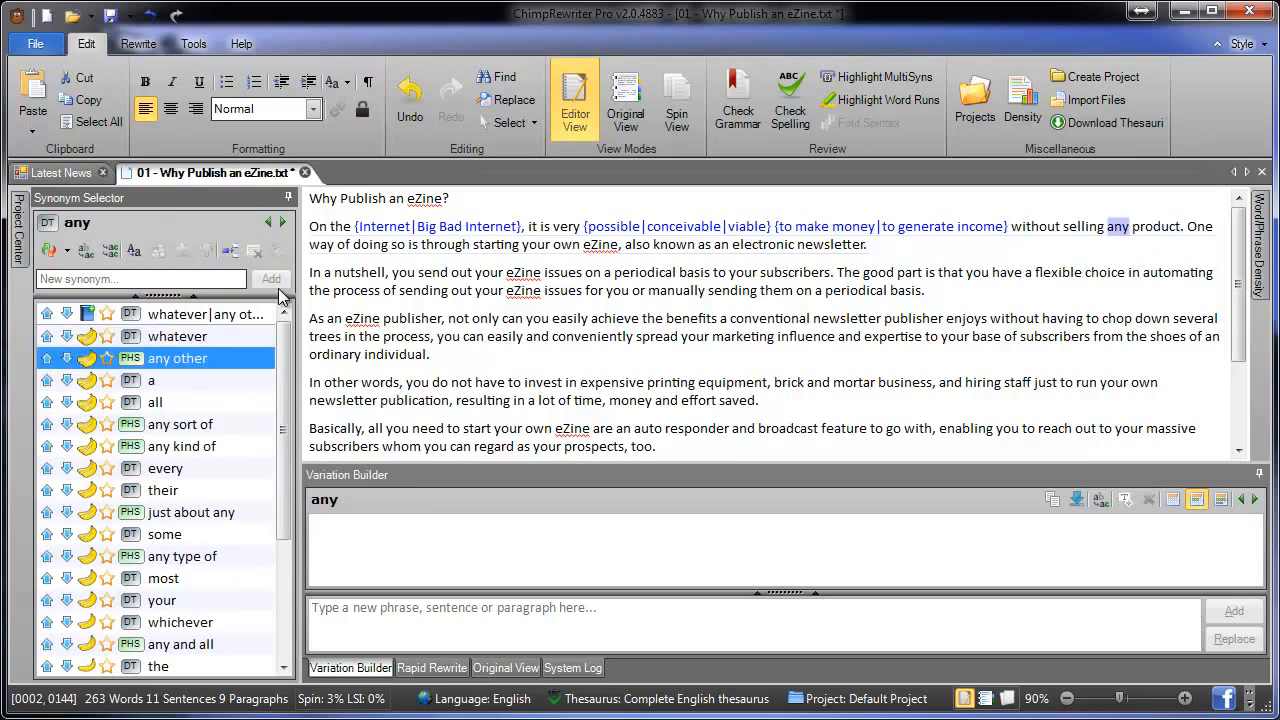
{"action": "key", "text": "Return"}
{"action": "key", "text": "Down"}
{"action": "key", "text": "Return"}
Step: Add "A way" as an alternative to "One way" at the start of the second sentence
{"action": "key", "text": "alt+Right"}
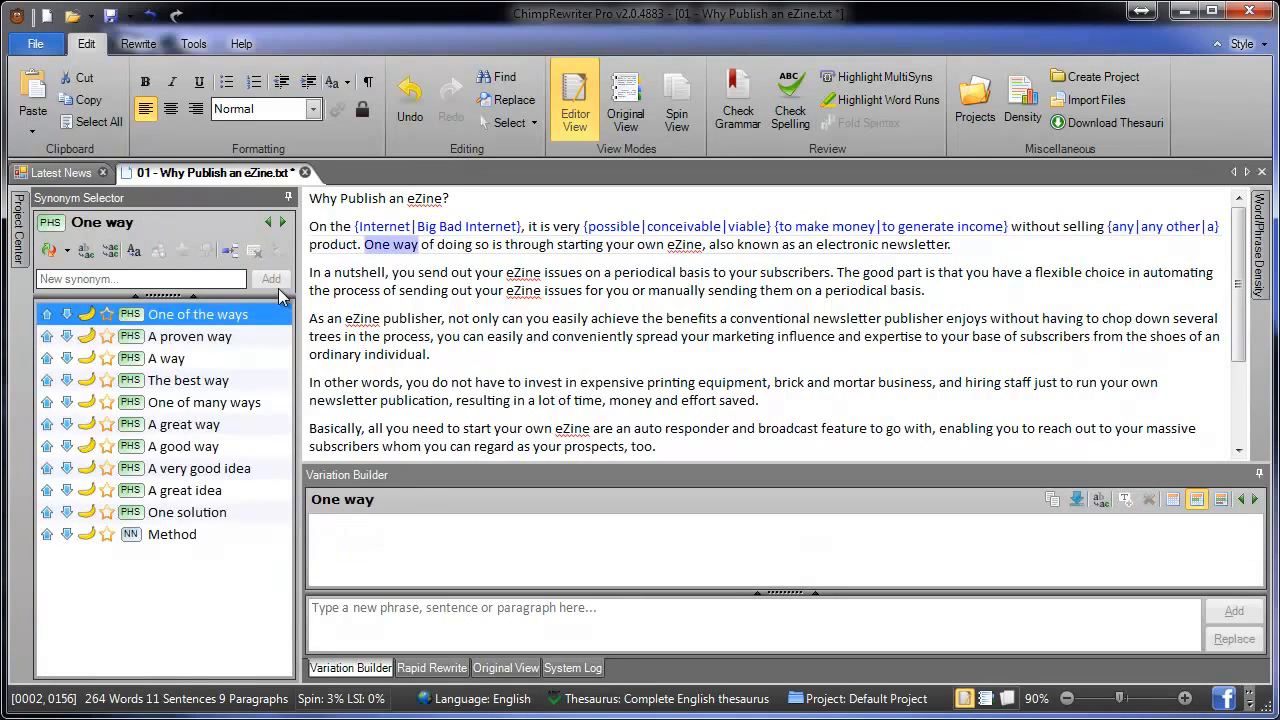
{"action": "key", "text": "Down"}
{"action": "key", "text": "Down"}
{"action": "key", "text": "Return"}
Step: Review the synonyms available for "One way" and "doing" in the second sentence without choosing any
{"action": "left_click", "coordinate": [396, 244]}
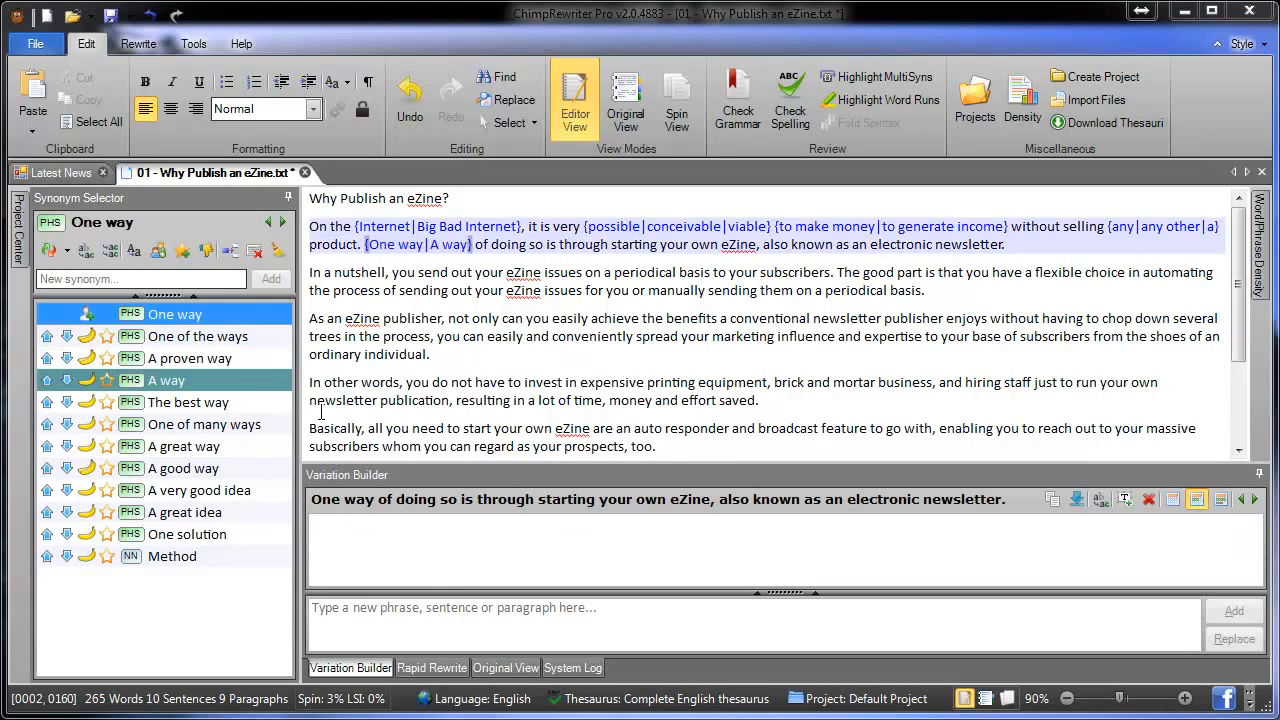
{"action": "right_click", "coordinate": [514, 248]}
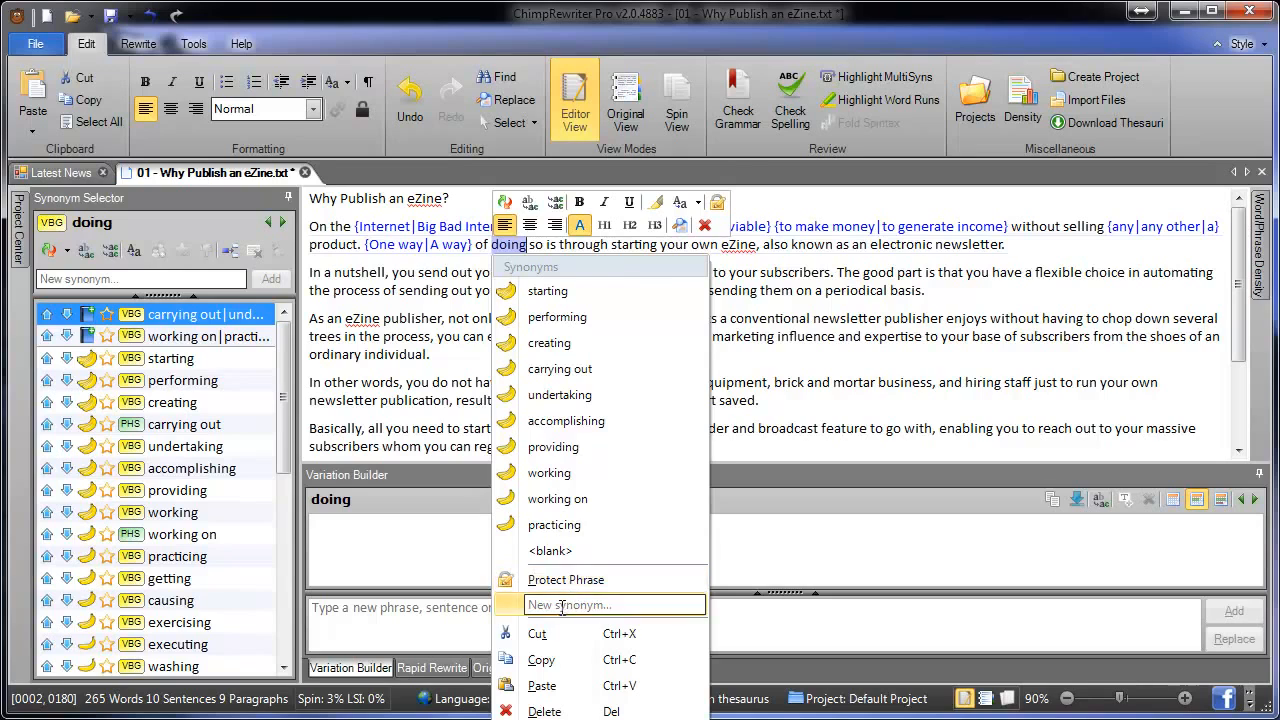
{"action": "left_click", "coordinate": [416, 320]}
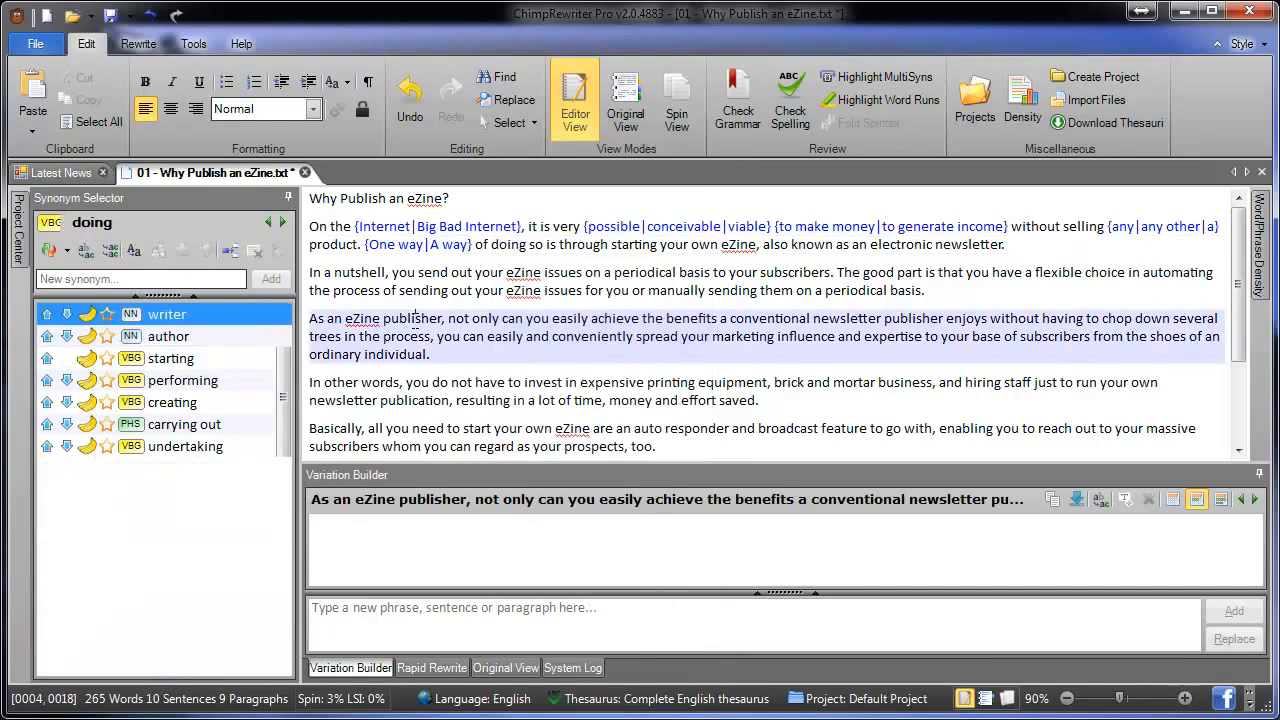
Step: Protect the word "eZine" from being rewritten throughout the article
{"action": "double_click", "coordinate": [738, 244]}
{"action": "right_click", "coordinate": [738, 244]}
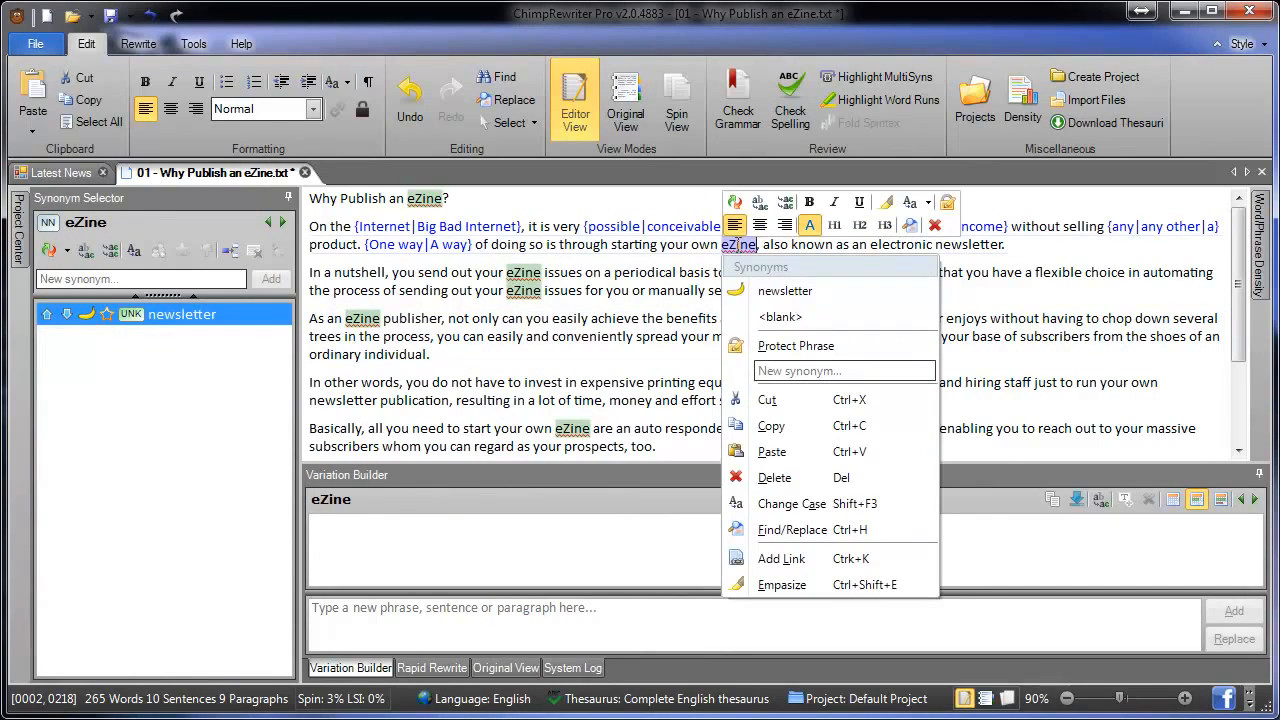
{"action": "left_click", "coordinate": [802, 349]}
{"action": "left_click", "coordinate": [758, 324]}
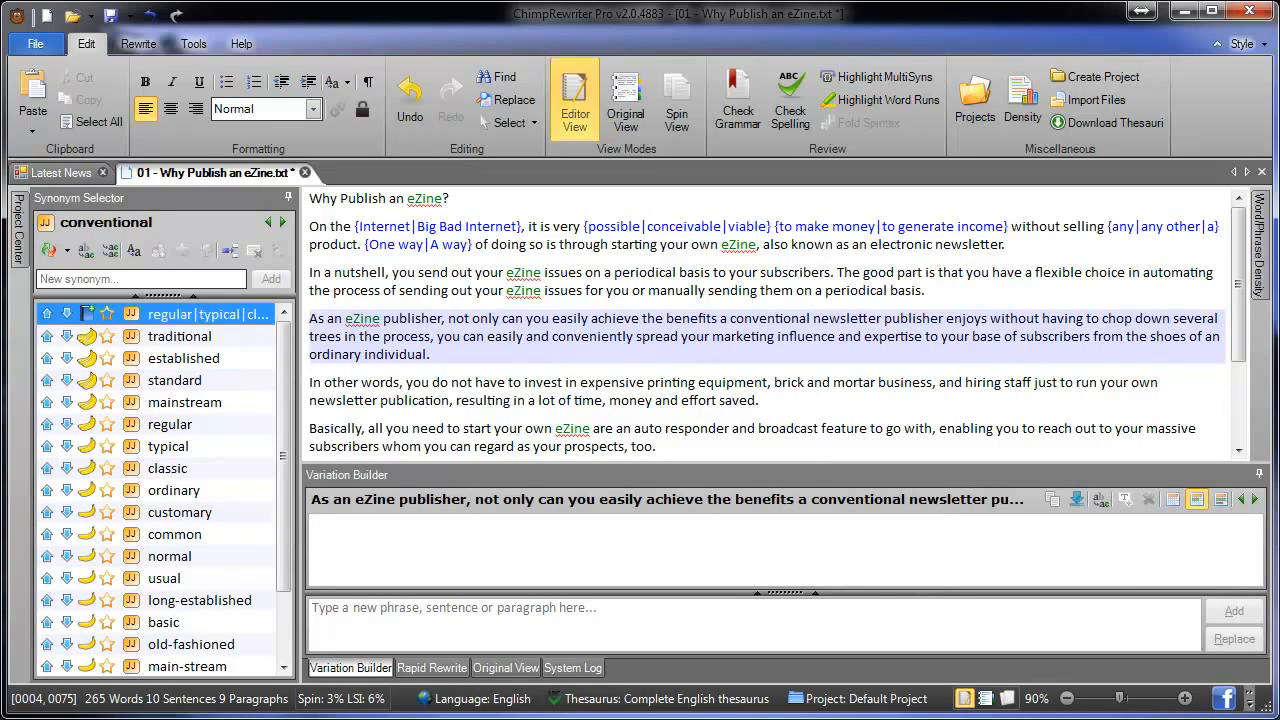
Step: Add "beginning" as a synonym for "starting" in the second sentence
{"action": "left_click", "coordinate": [646, 246]}
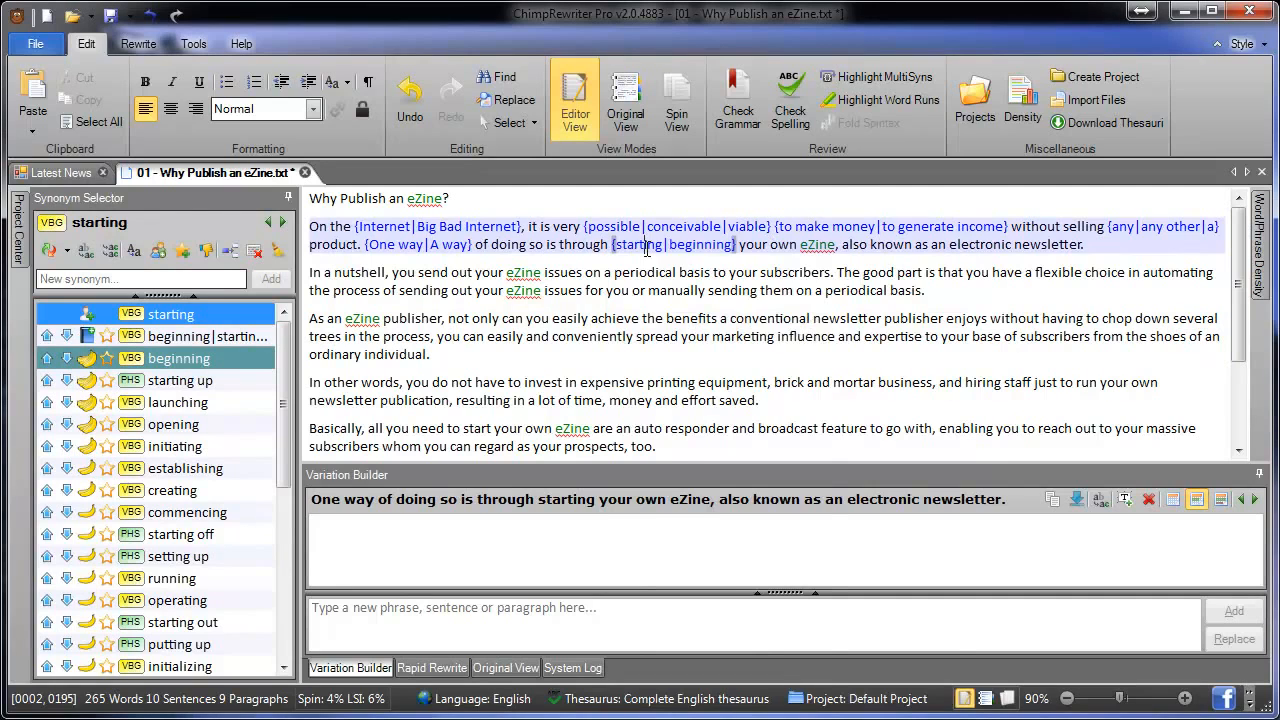
Step: Add "your personal" as a synonym for "your own" in the second sentence
{"action": "right_click", "coordinate": [646, 248]}
{"action": "key", "text": "Right"}
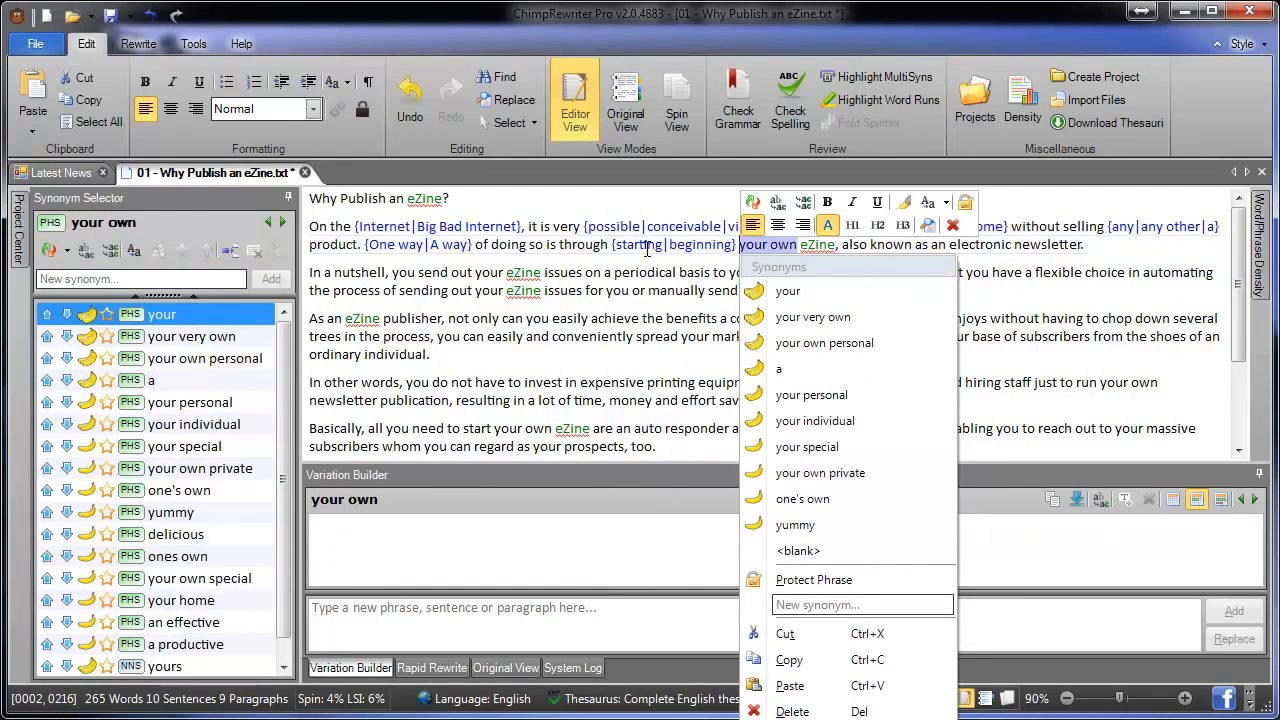
{"action": "key", "text": "Down"}
{"action": "key", "text": "Down"}
{"action": "key", "text": "Up"}
{"action": "key", "text": "Down"}
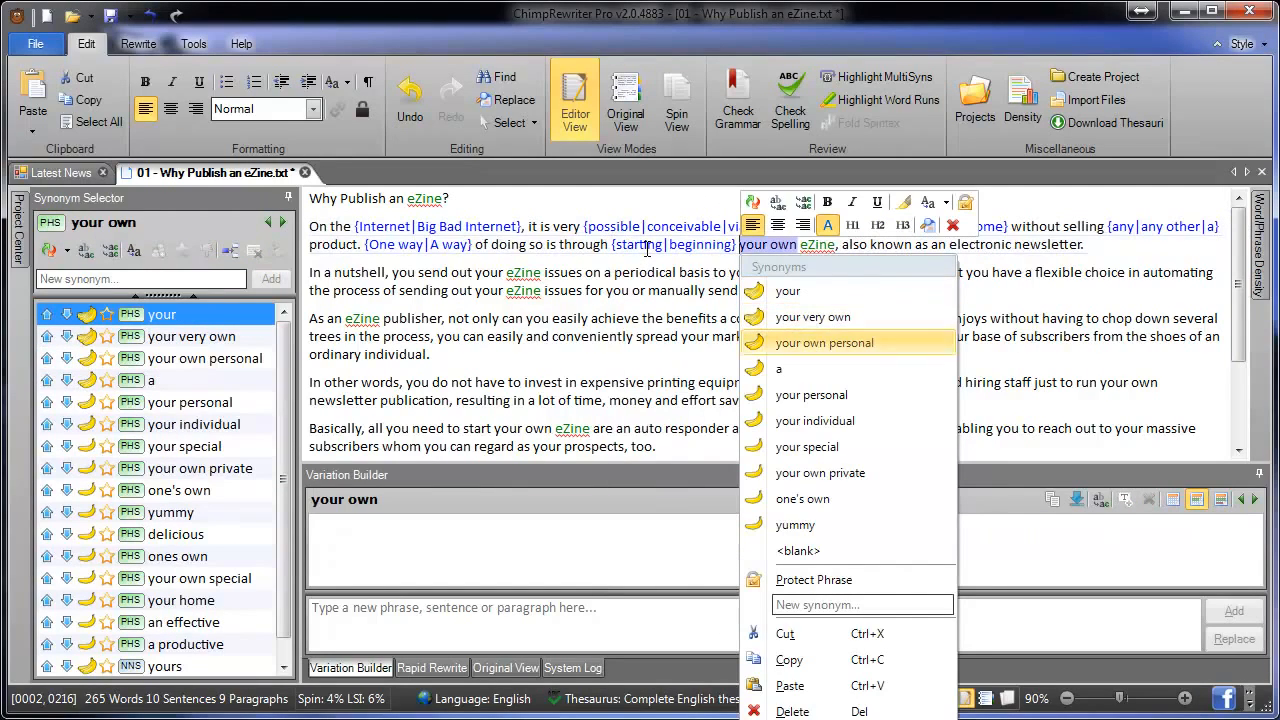
{"action": "key", "text": "Down"}
{"action": "key", "text": "Down"}
{"action": "key", "text": "Return"}
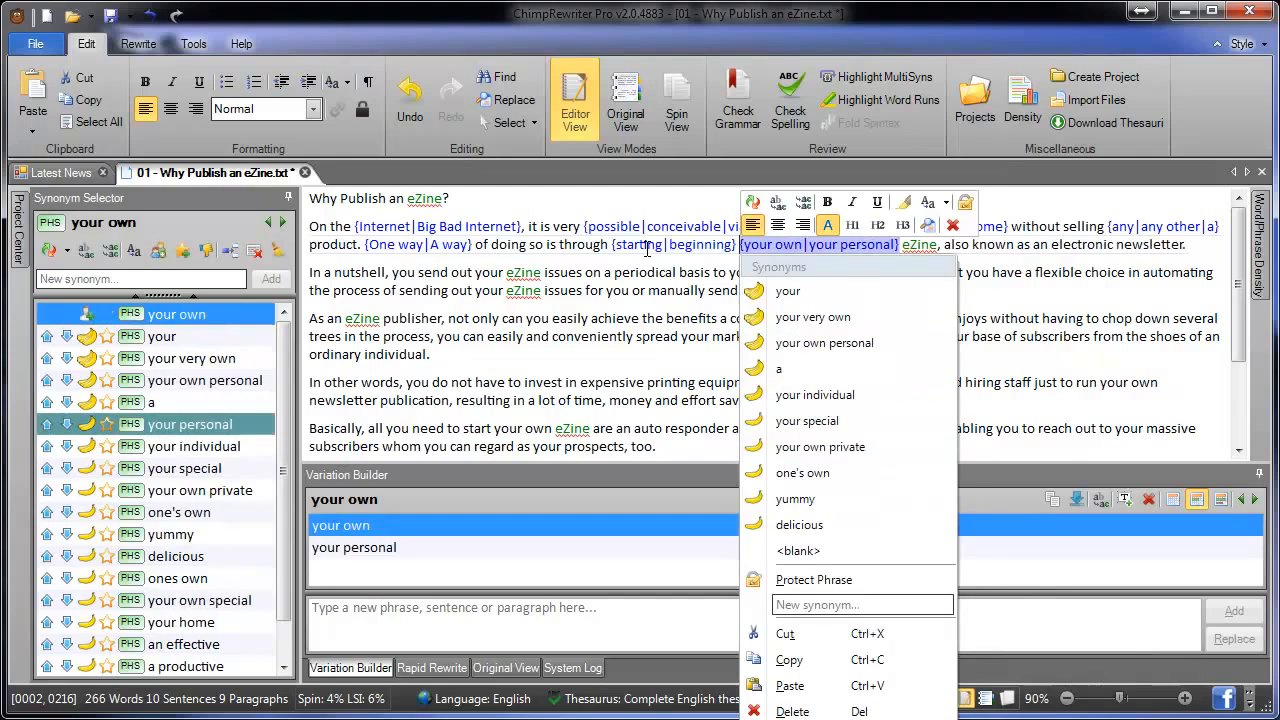
Step: Add "also called" as a synonym for "also known as" in the second sentence
{"action": "key", "text": "Right"}
{"action": "key", "text": "Right"}
{"action": "key", "text": "Right"}
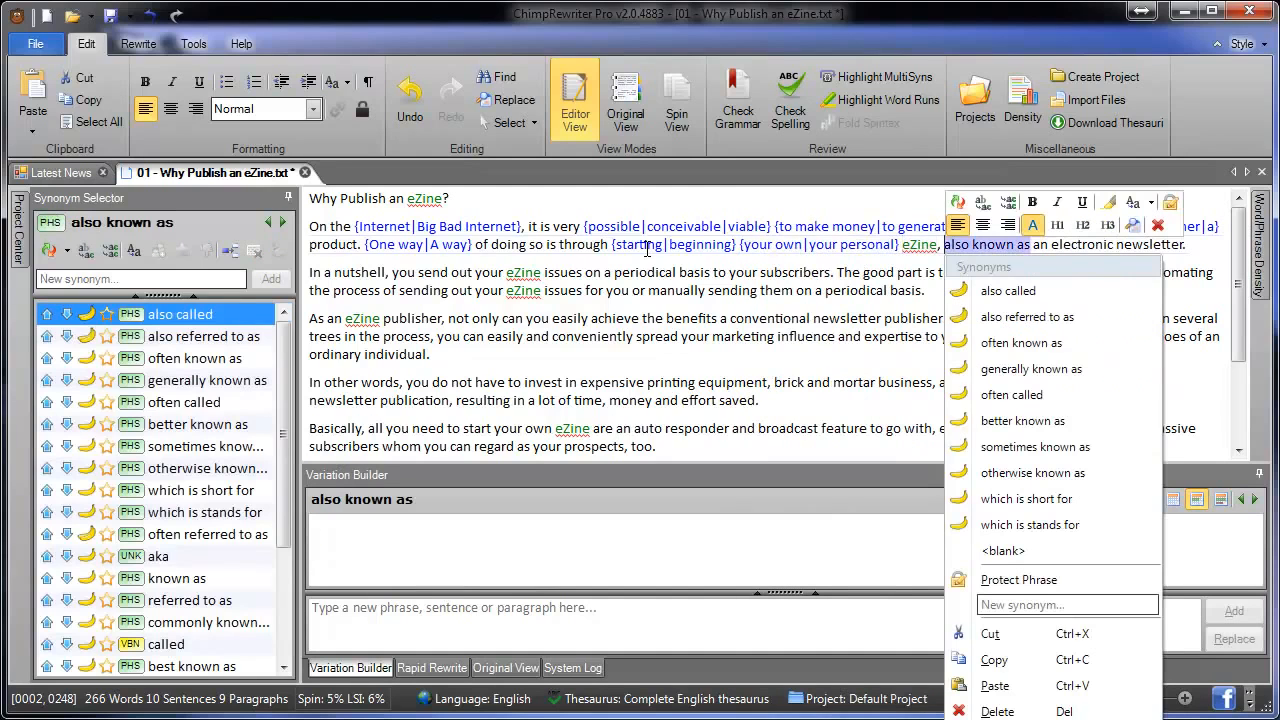
{"action": "key", "text": "Down"}
{"action": "key", "text": "Return"}
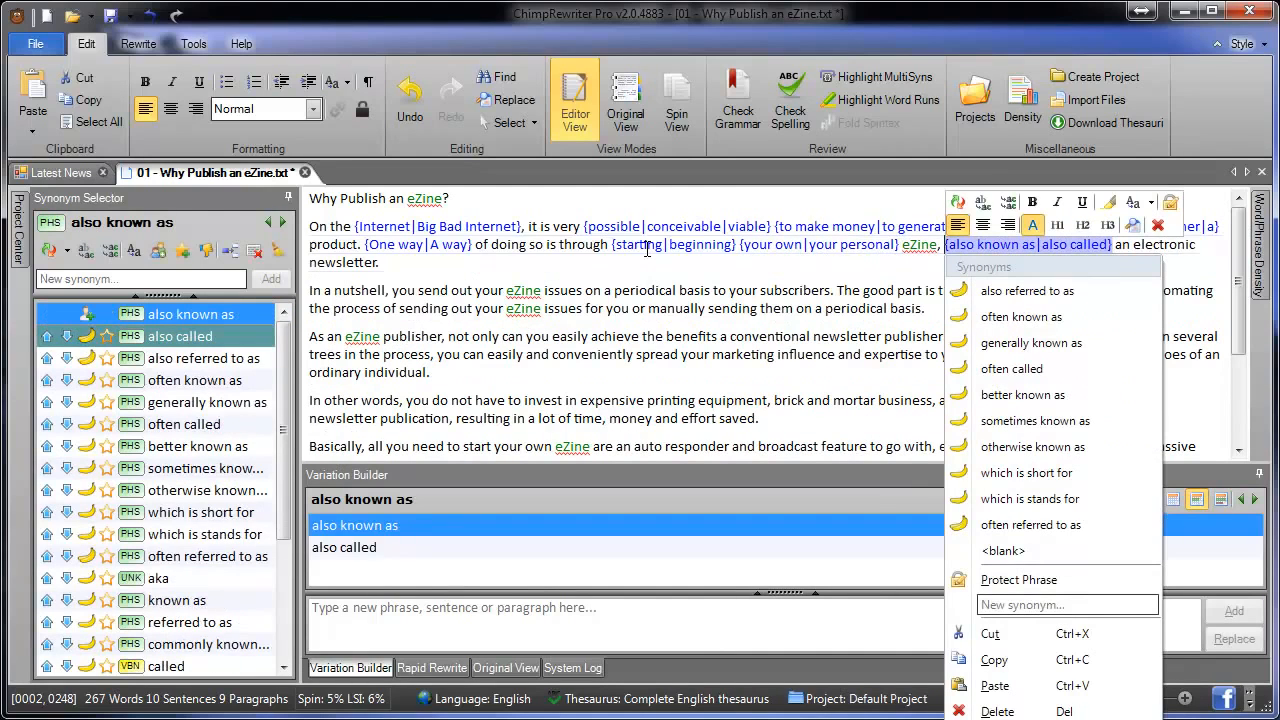
{"action": "key", "text": "Right"}
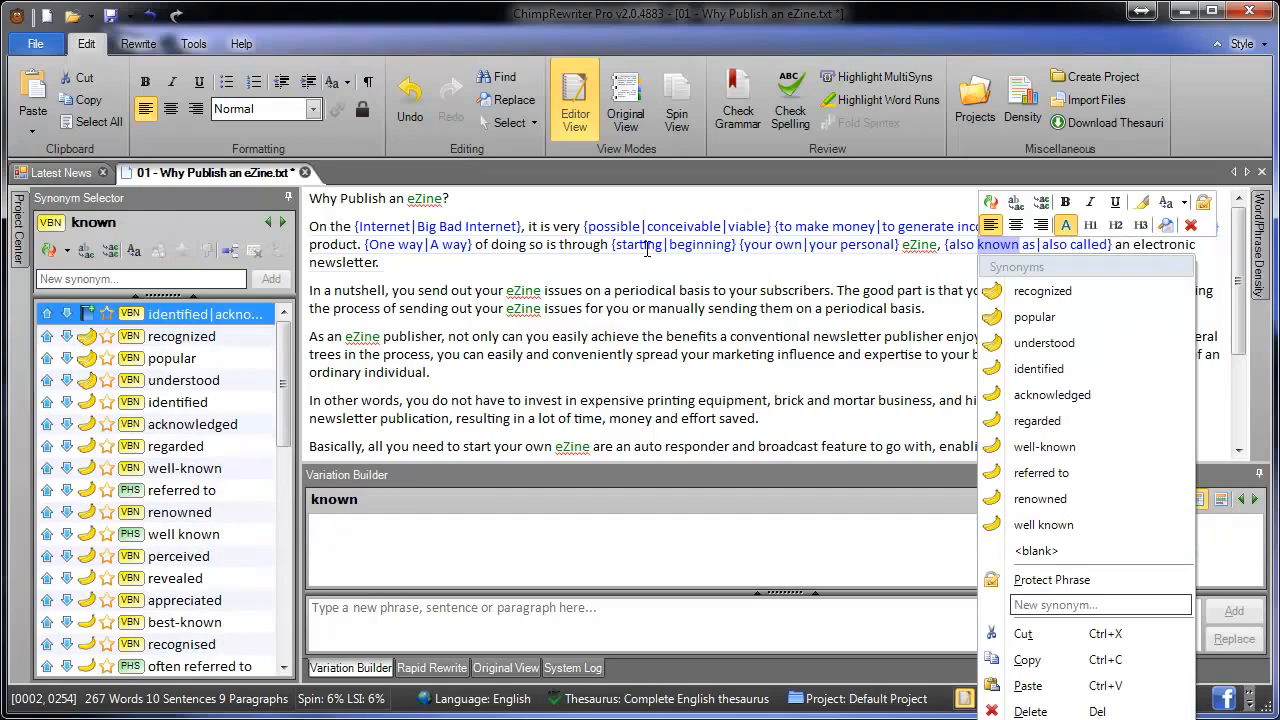
{"action": "key", "text": "Right"}
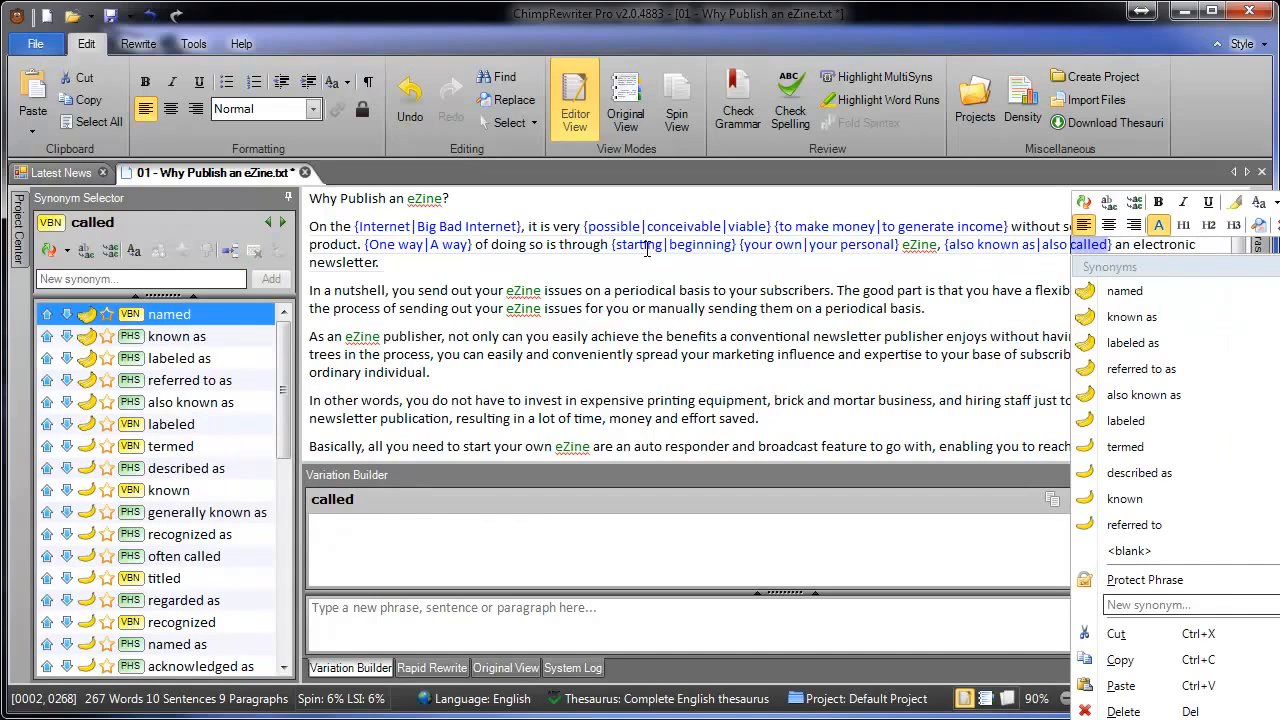
{"action": "key", "text": "Escape"}
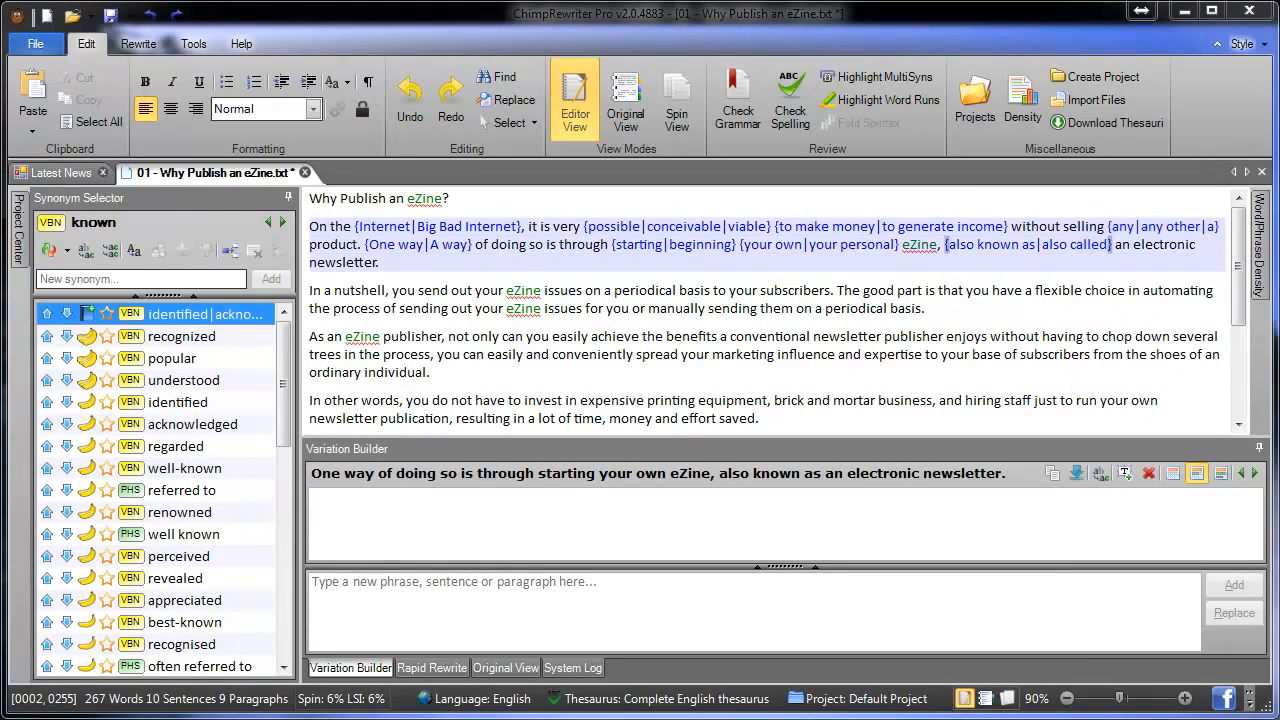
Step: Use Rapid Rewrite to add "Basically" as an alternative to "In a nutshell" in the next paragraph
{"action": "left_click", "coordinate": [420, 668]}
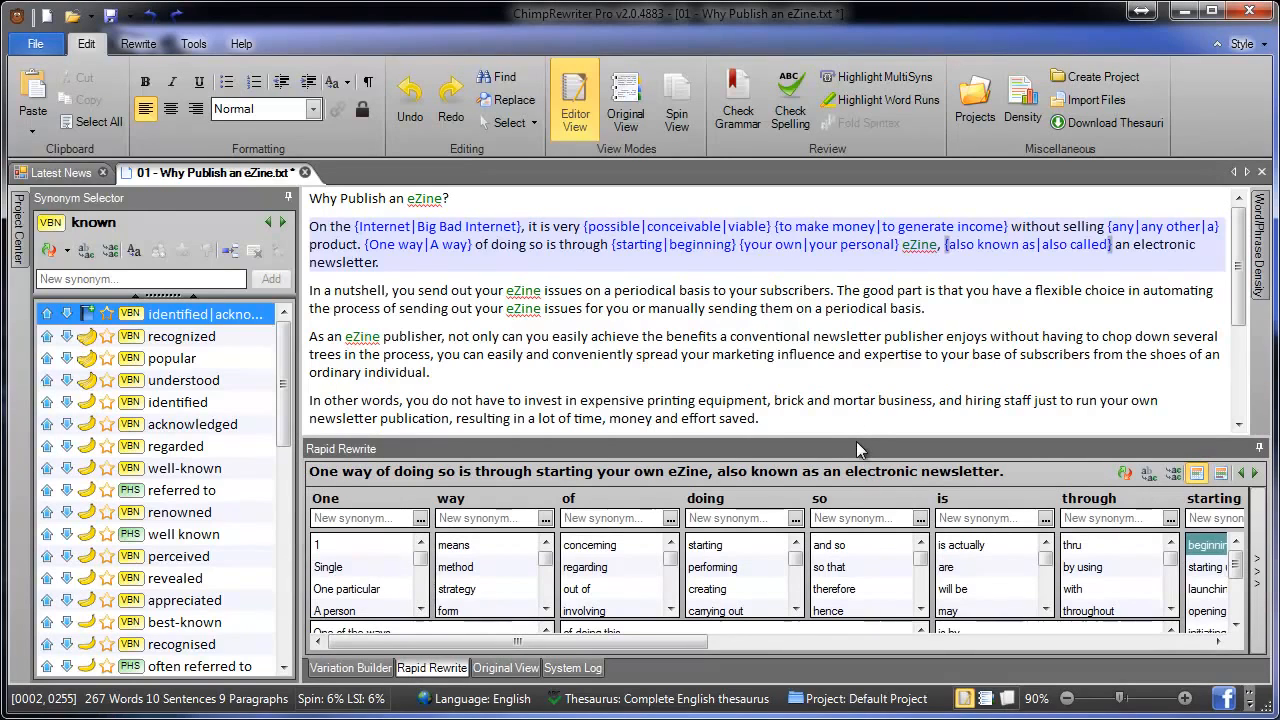
{"action": "left_click_drag", "start_coordinate": [860, 438], "coordinate": [860, 368]}
{"action": "left_click", "coordinate": [378, 291]}
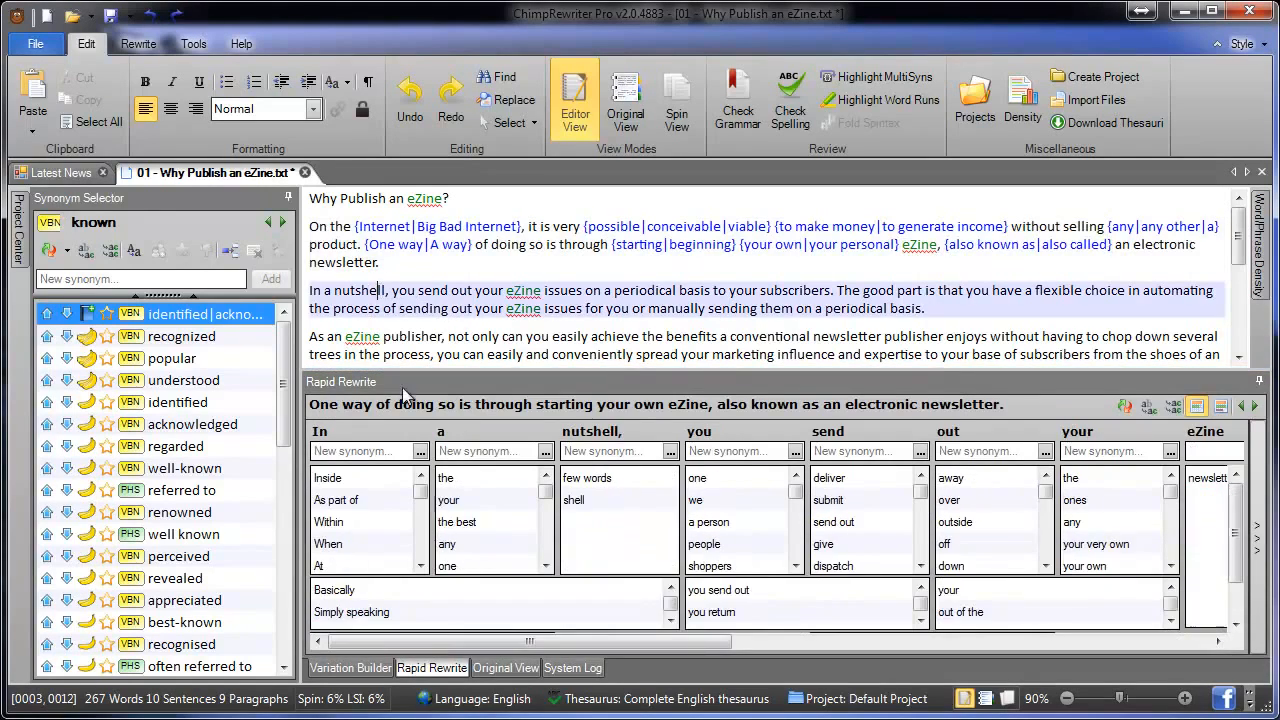
{"action": "double_click", "coordinate": [338, 590]}
Step: In the same sentence, add "you send out" for "you send", with "submit" nested under "send", and "your" for "out your"
{"action": "double_click", "coordinate": [712, 590]}
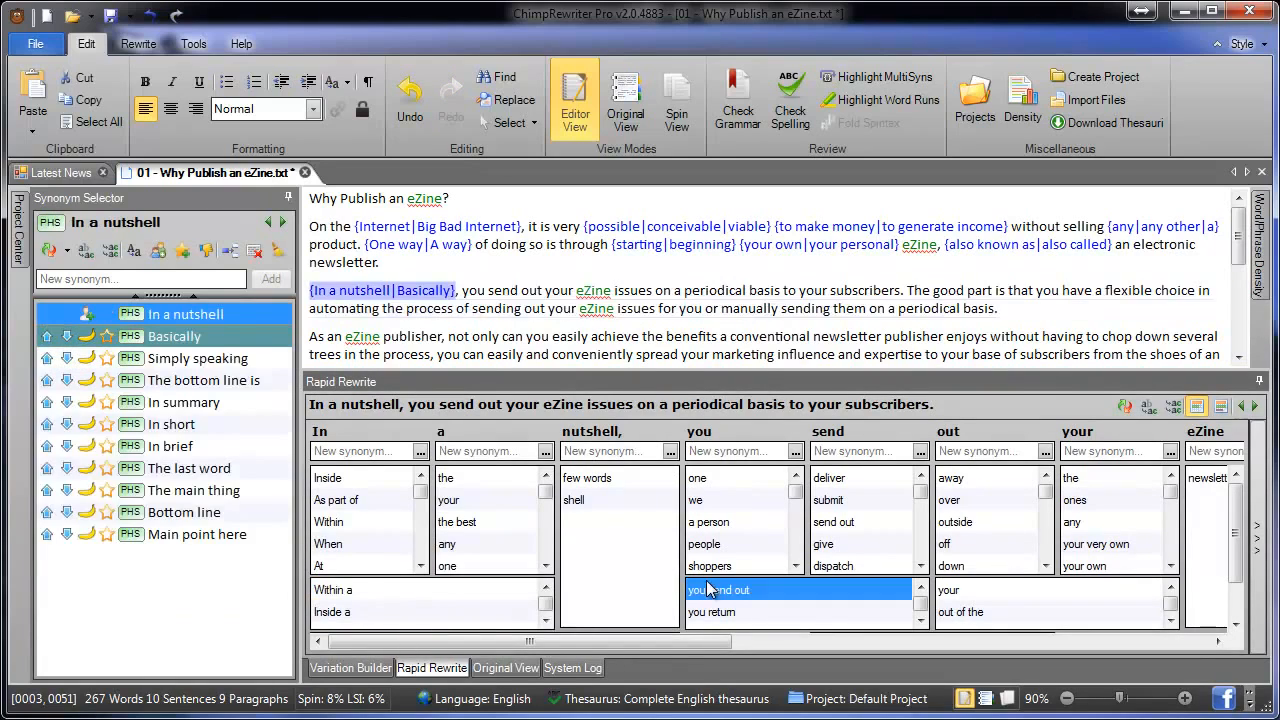
{"action": "double_click", "coordinate": [863, 505]}
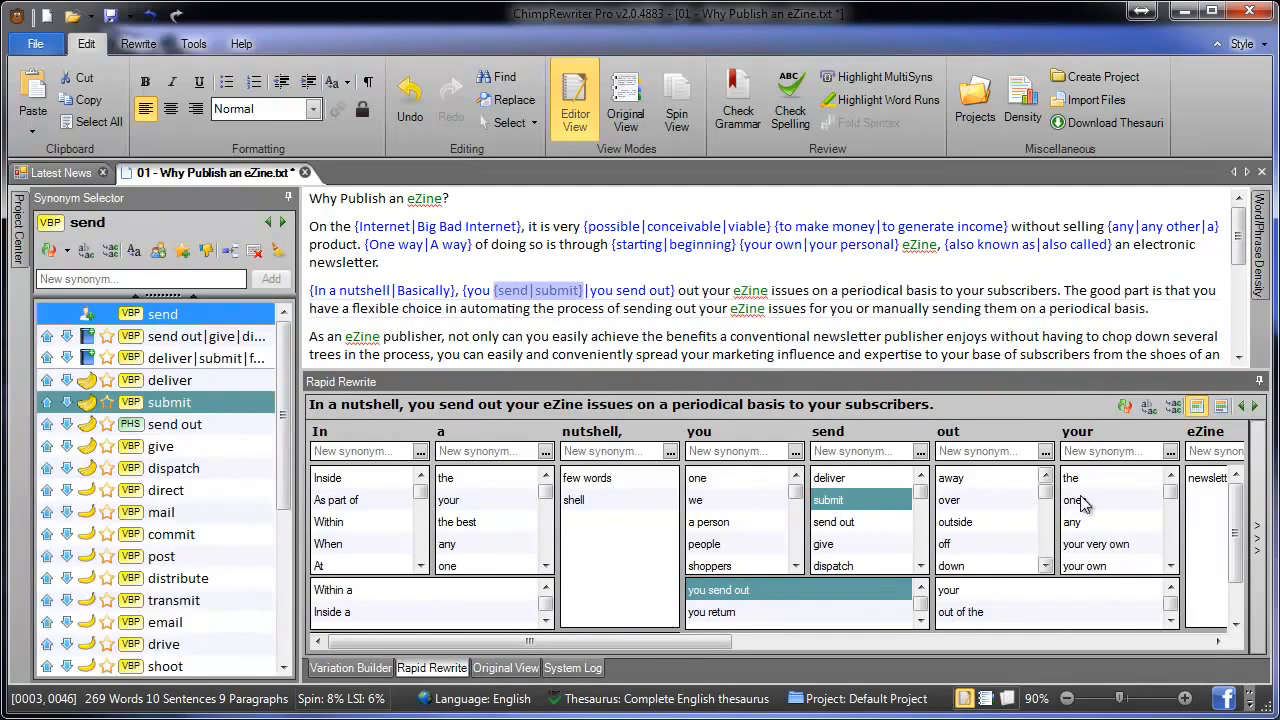
{"action": "double_click", "coordinate": [982, 592]}
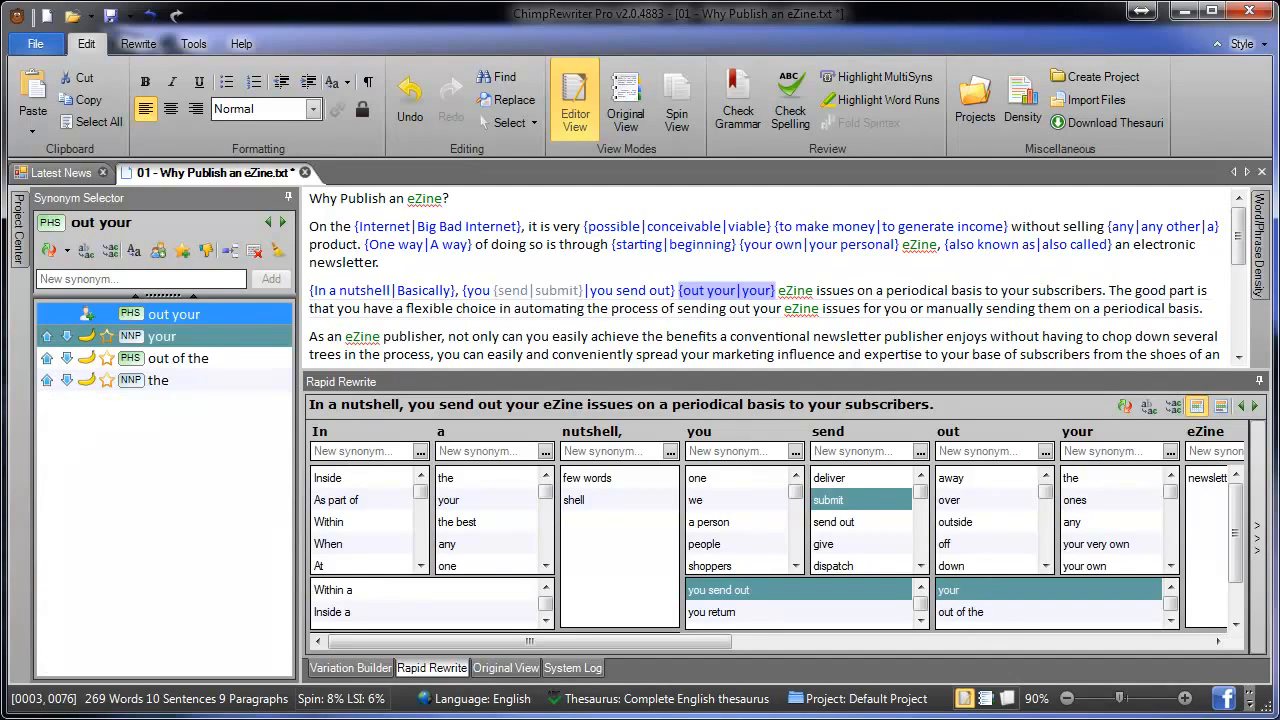
Step: Switch to the Variation Builder, make it smaller and set it to work on whole sentences
{"action": "left_click", "coordinate": [350, 667]}
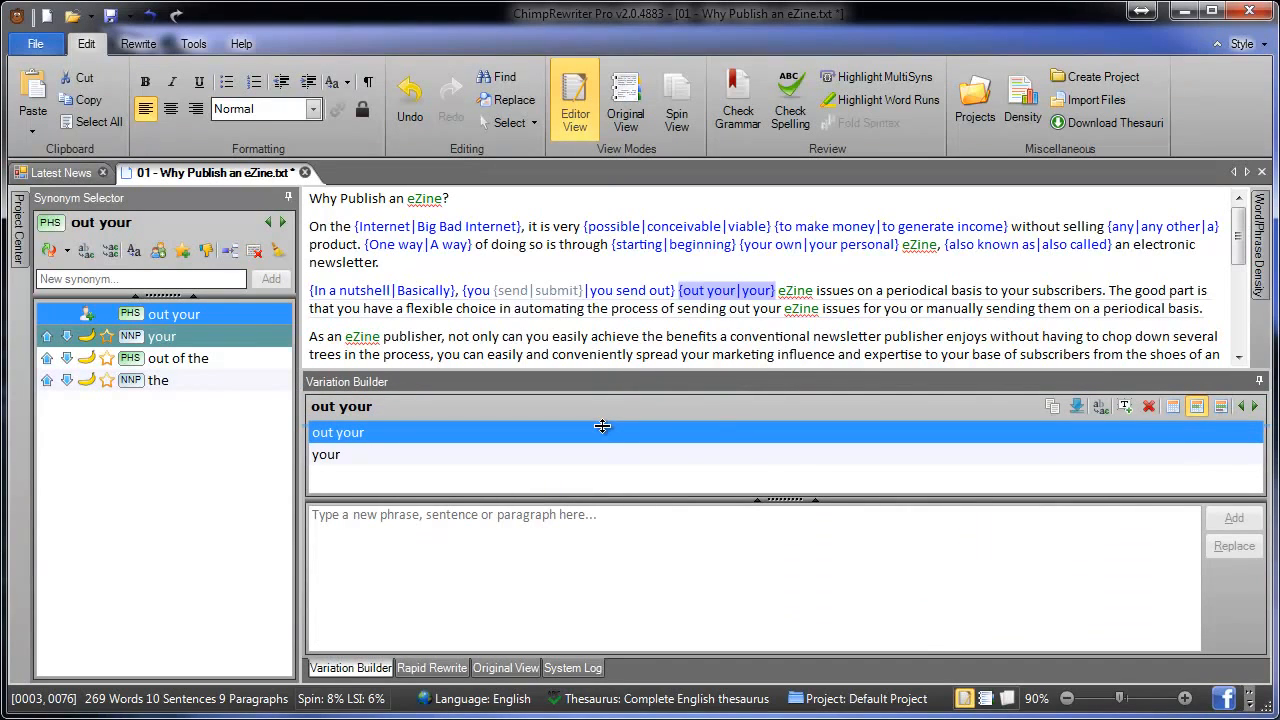
{"action": "left_click_drag", "start_coordinate": [602, 426], "coordinate": [604, 453]}
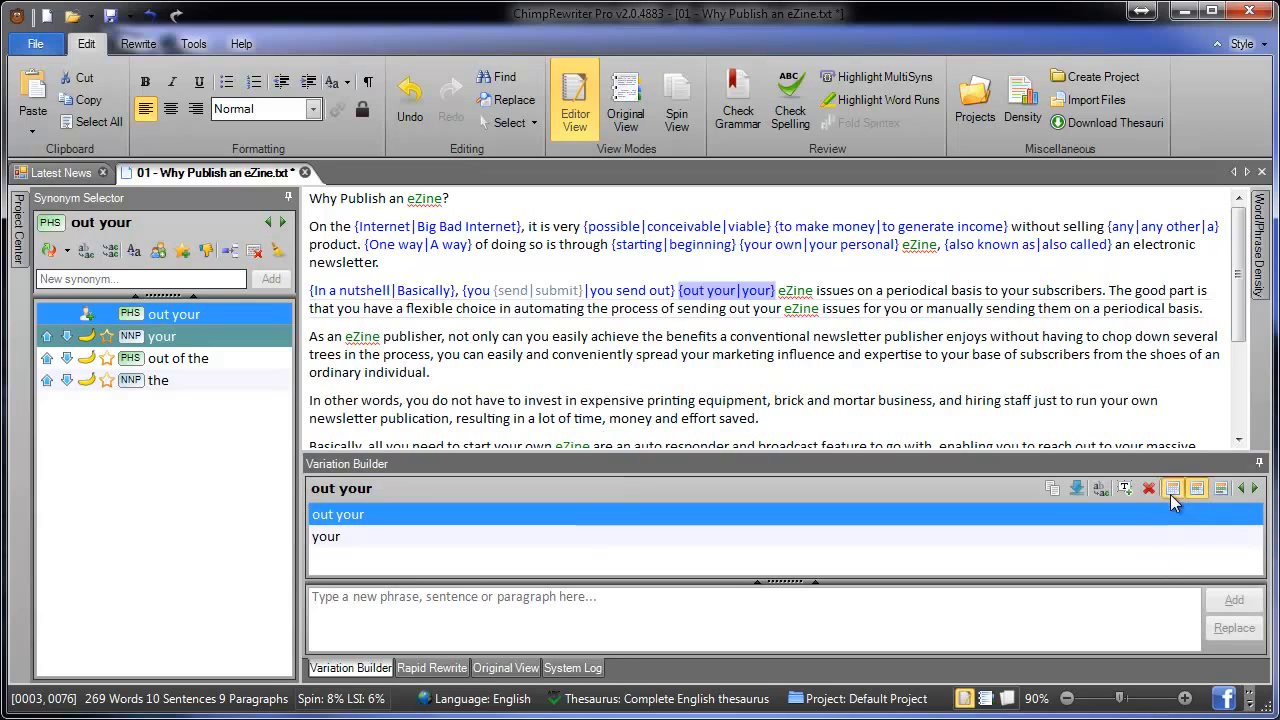
{"action": "left_click", "coordinate": [1197, 490]}
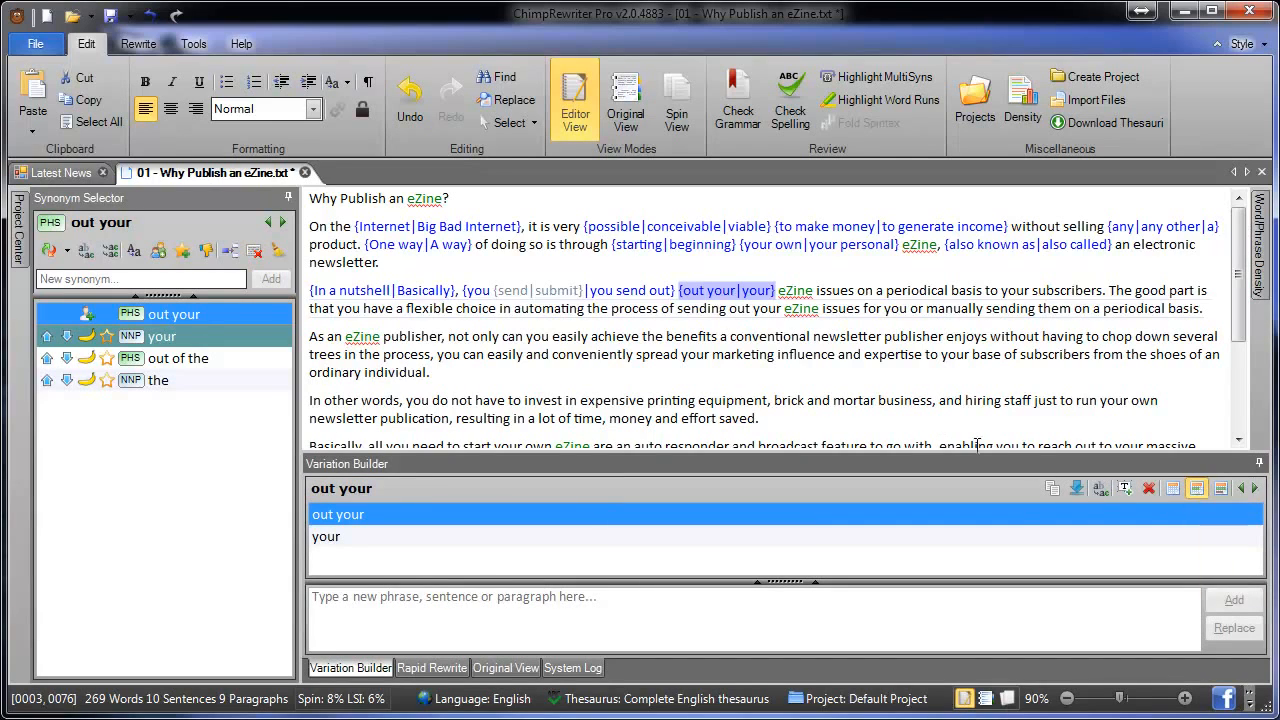
Step: Append "In other words, eZines are better for the environment than conventional newsletters." to the end of the "As an eZine publisher" paragraph
{"action": "left_click", "coordinate": [437, 336]}
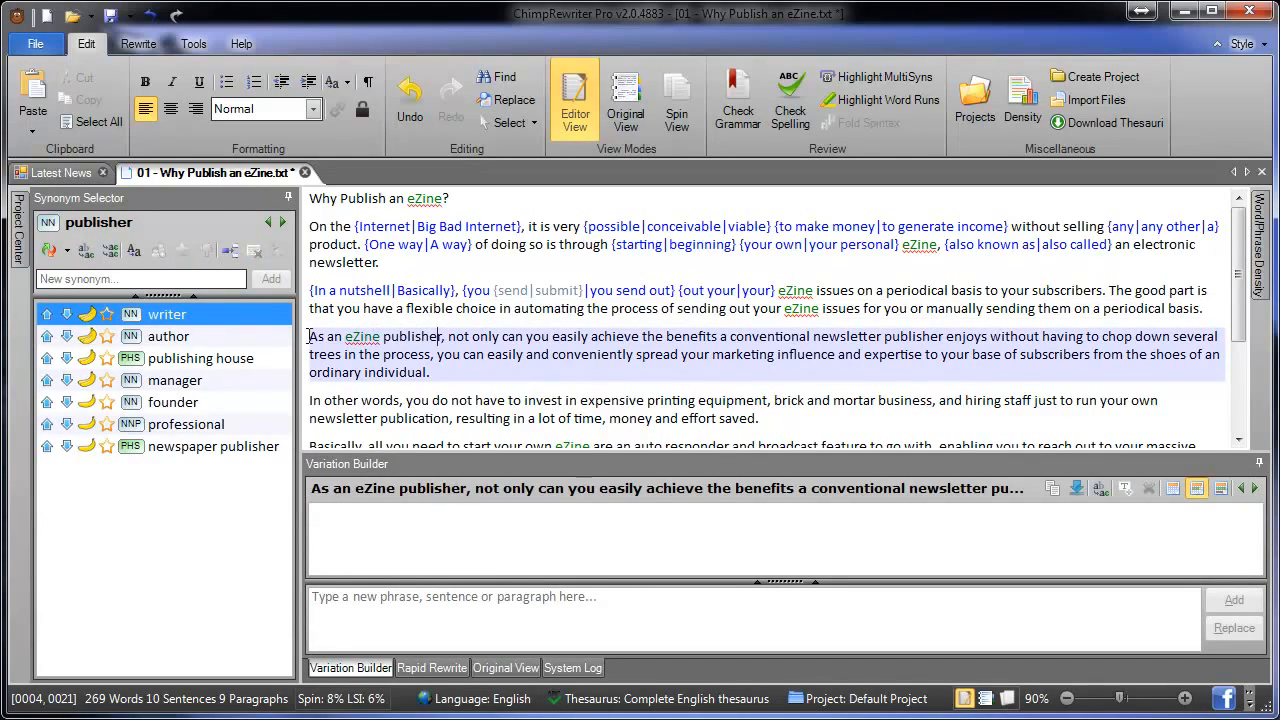
{"action": "left_click", "coordinate": [480, 610]}
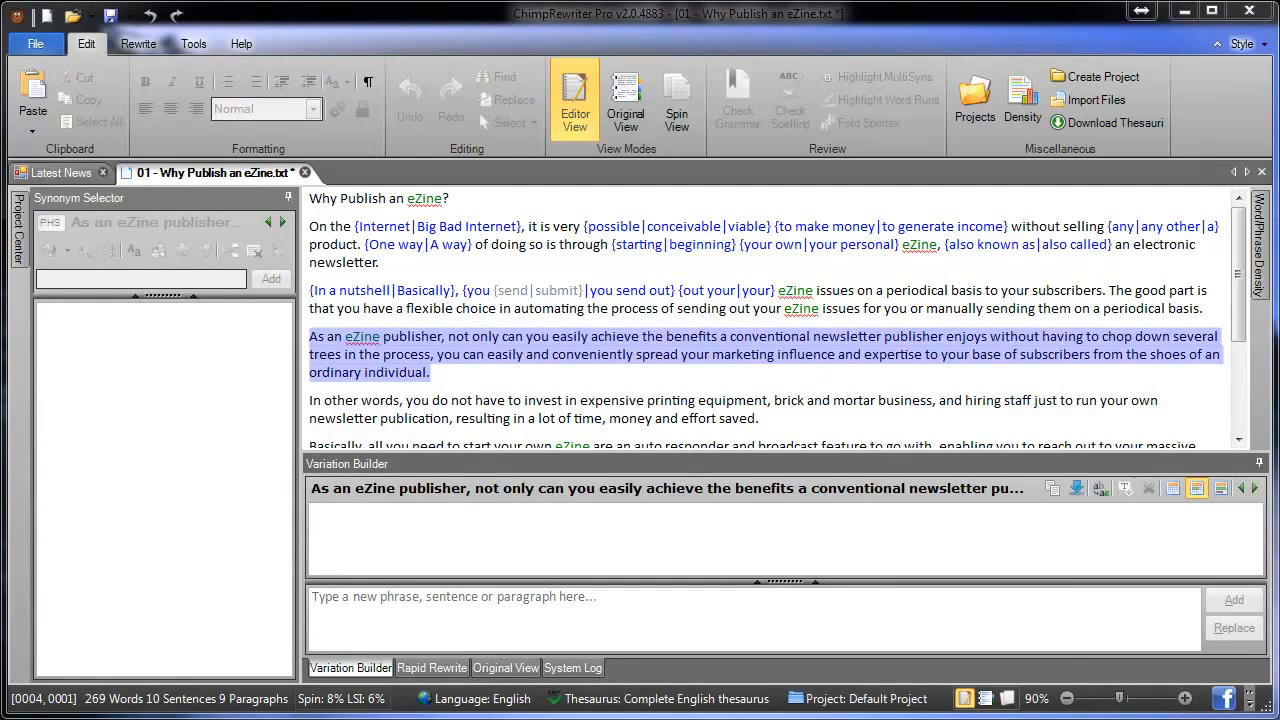
{"action": "left_click", "coordinate": [432, 372]}
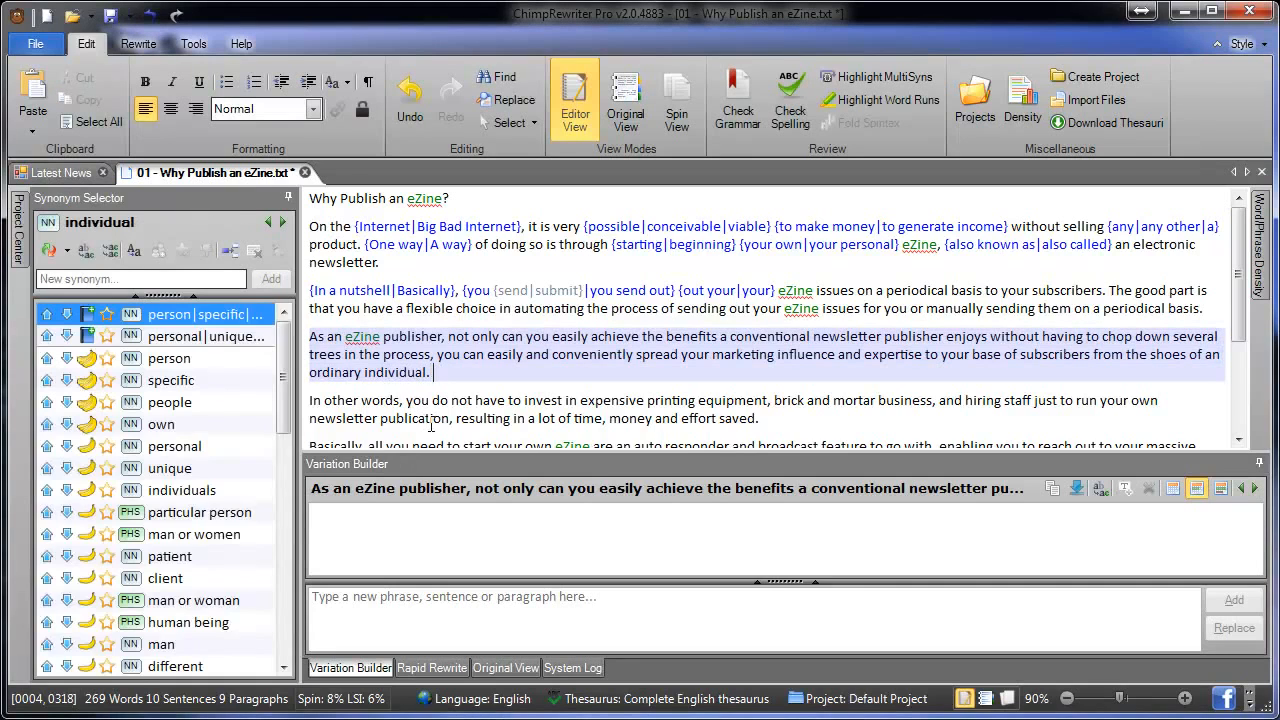
{"action": "type", "text": "In other words, eZines are better for the environment than conventional newsletters."}
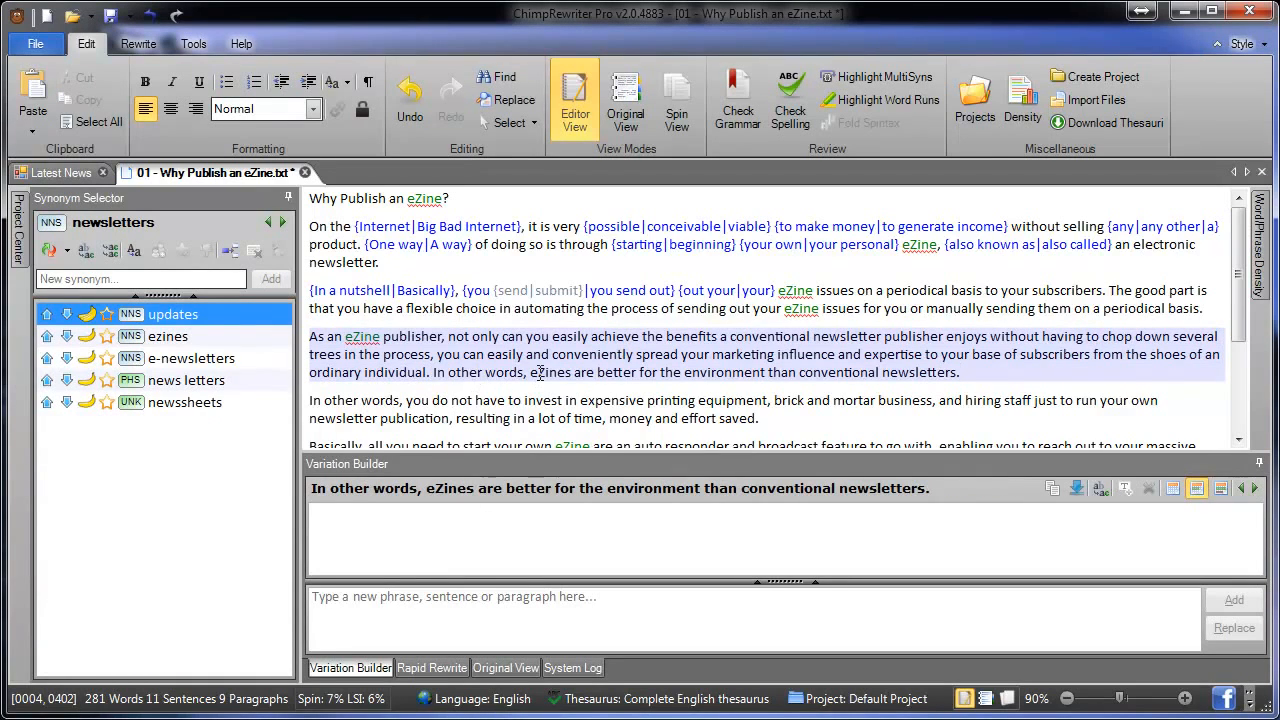
Step: Add "So technically, you're being more green by going eZine!" and "Effectively, using eZine distribution is much better for the planet." as variations of the new sentence
{"action": "left_click", "coordinate": [539, 372]}
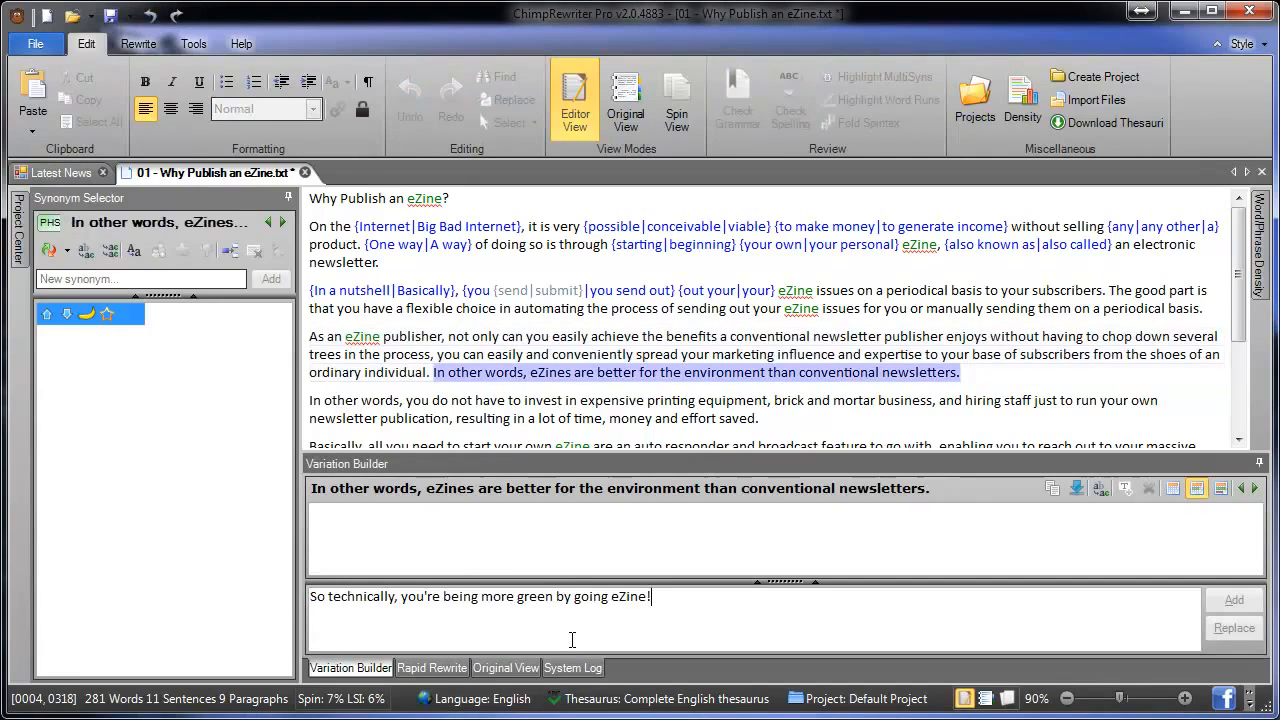
{"action": "key", "text": "ctrl+Return"}
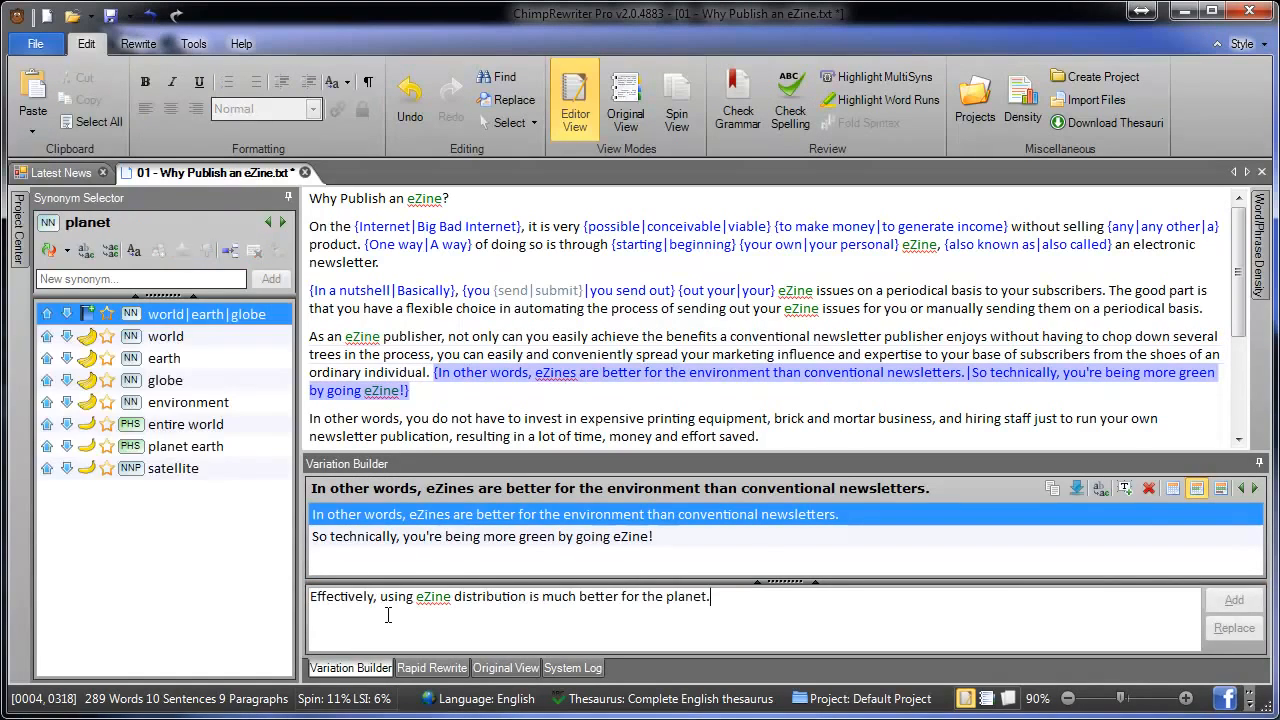
{"action": "key", "text": "ctrl+Return"}
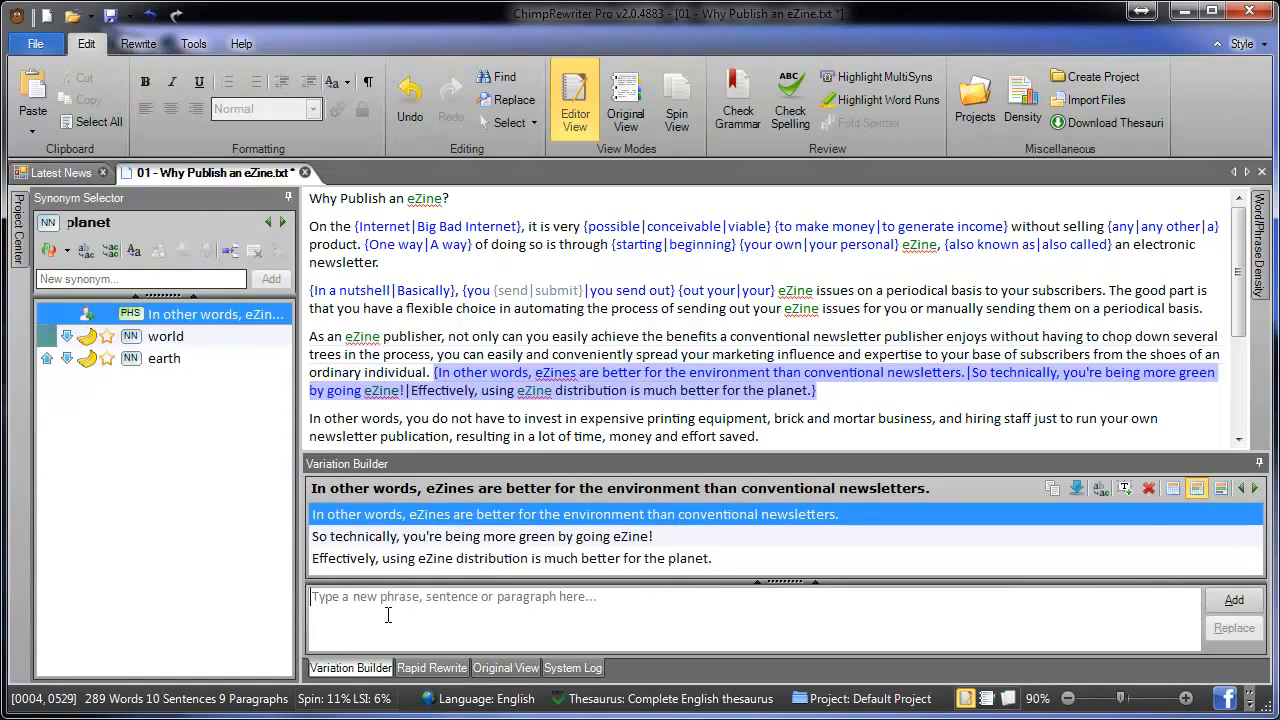
Step: In the "Effectively" variation, try adding "delivery" as a synonym for "distribution" and "Essentially" for "Effectively"
{"action": "left_click", "coordinate": [549, 558]}
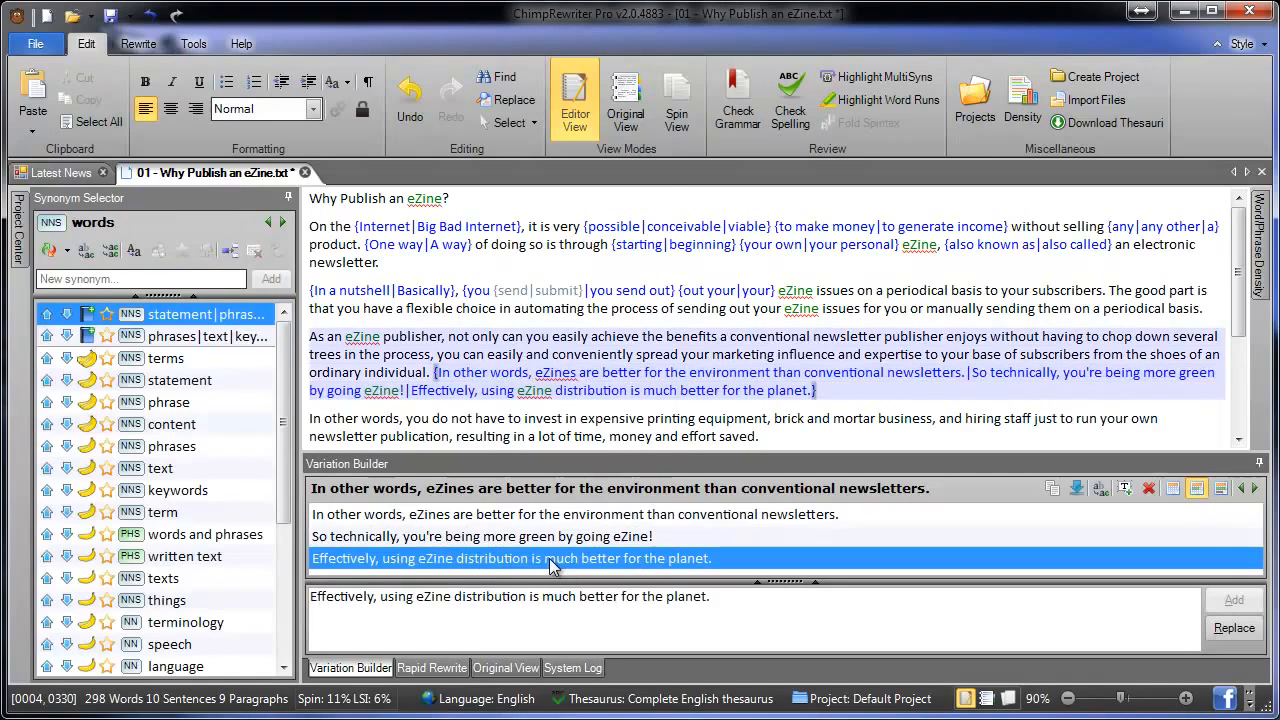
{"action": "right_click", "coordinate": [507, 598]}
{"action": "left_click", "coordinate": [565, 72]}
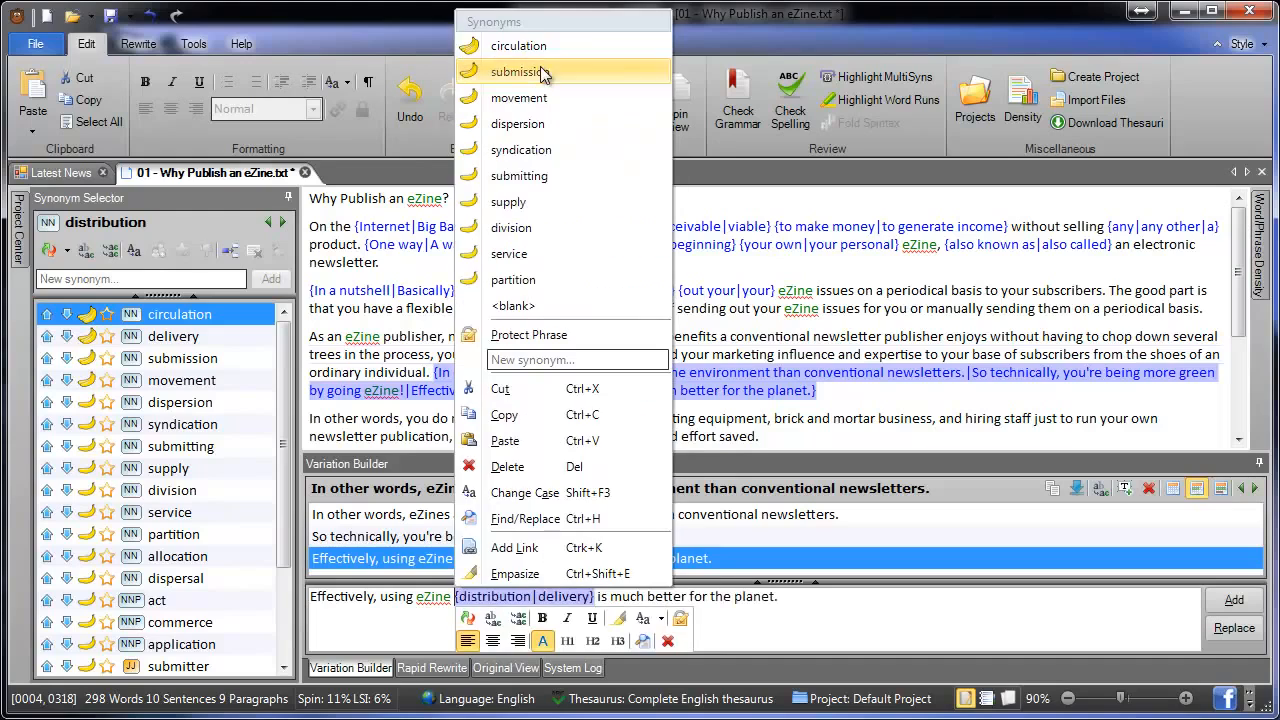
{"action": "left_click", "coordinate": [375, 596]}
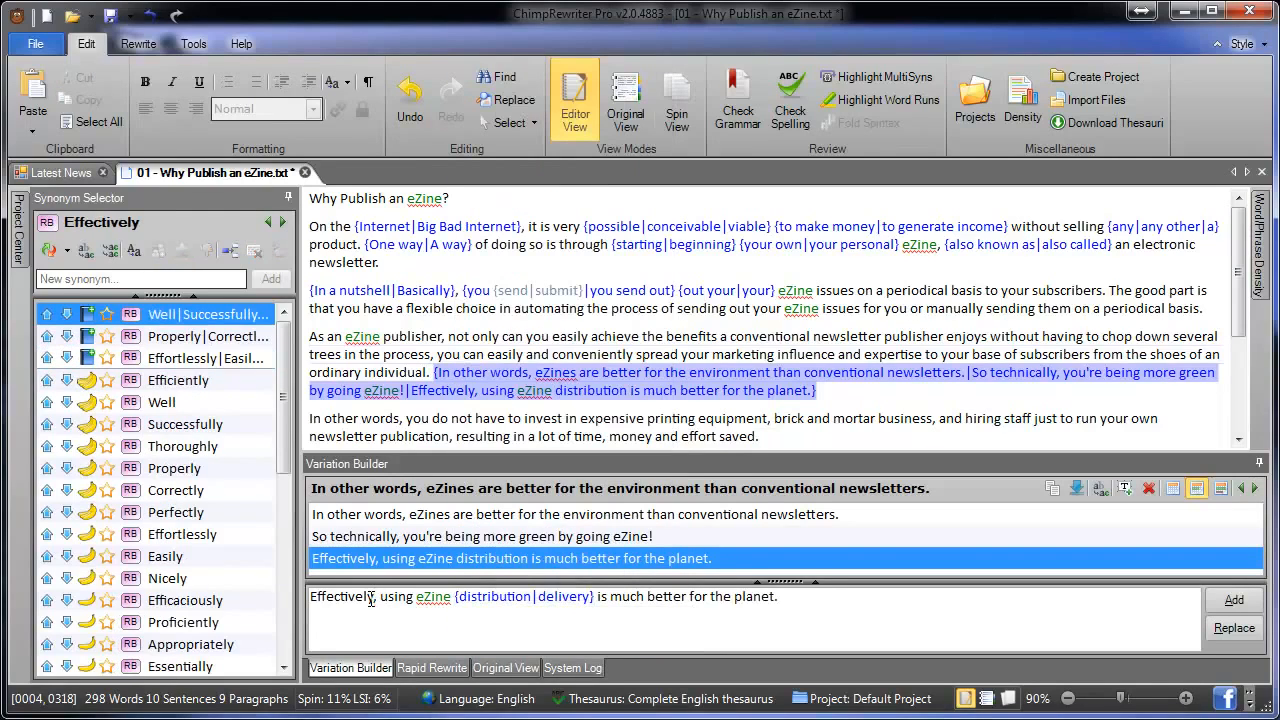
{"action": "double_click", "coordinate": [227, 667]}
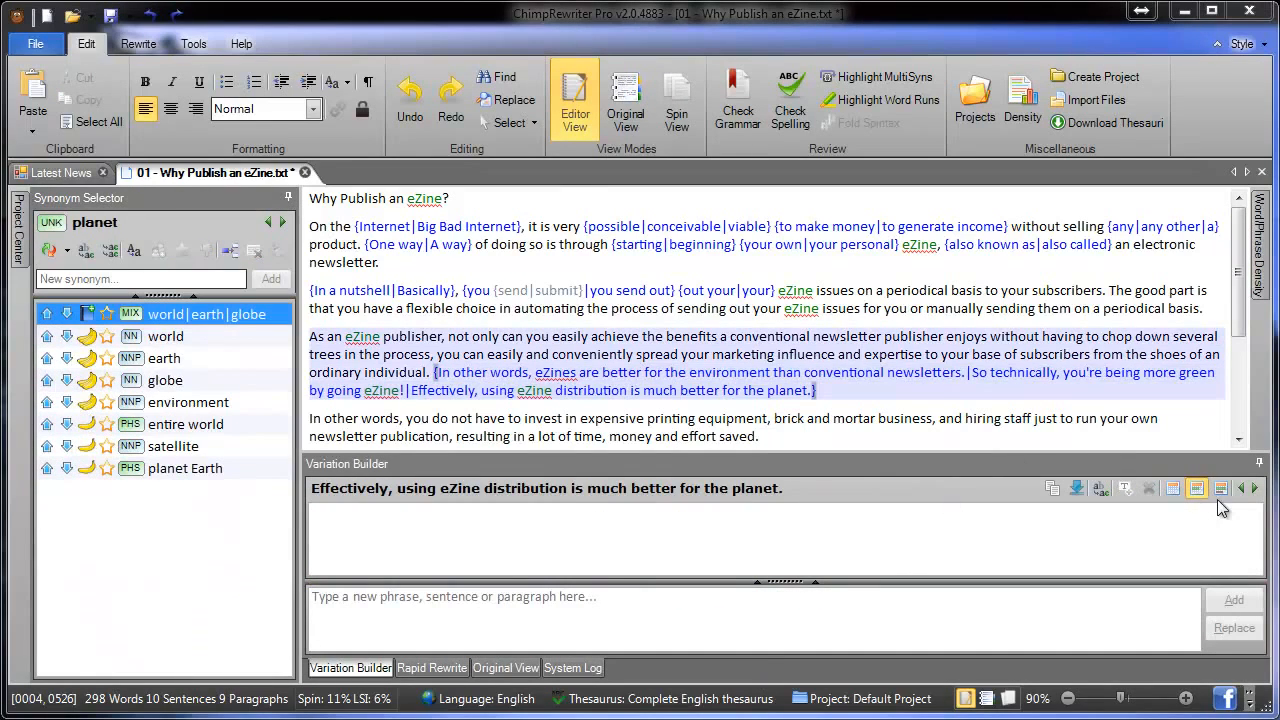
Step: Set the Variation Builder to whole paragraphs and add "The second paragraph" as a variation of the "As an eZine publisher" paragraph
{"action": "left_click", "coordinate": [1222, 490]}
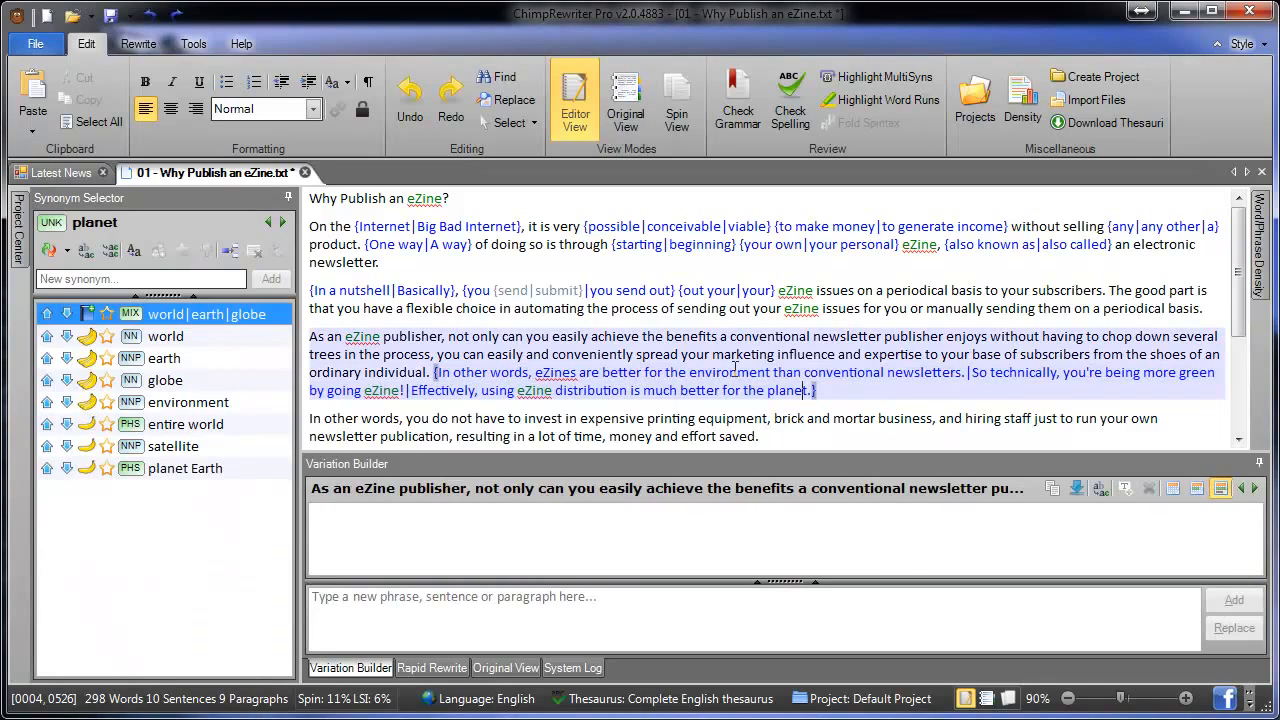
{"action": "left_click", "coordinate": [360, 337]}
{"action": "left_click", "coordinate": [409, 598]}
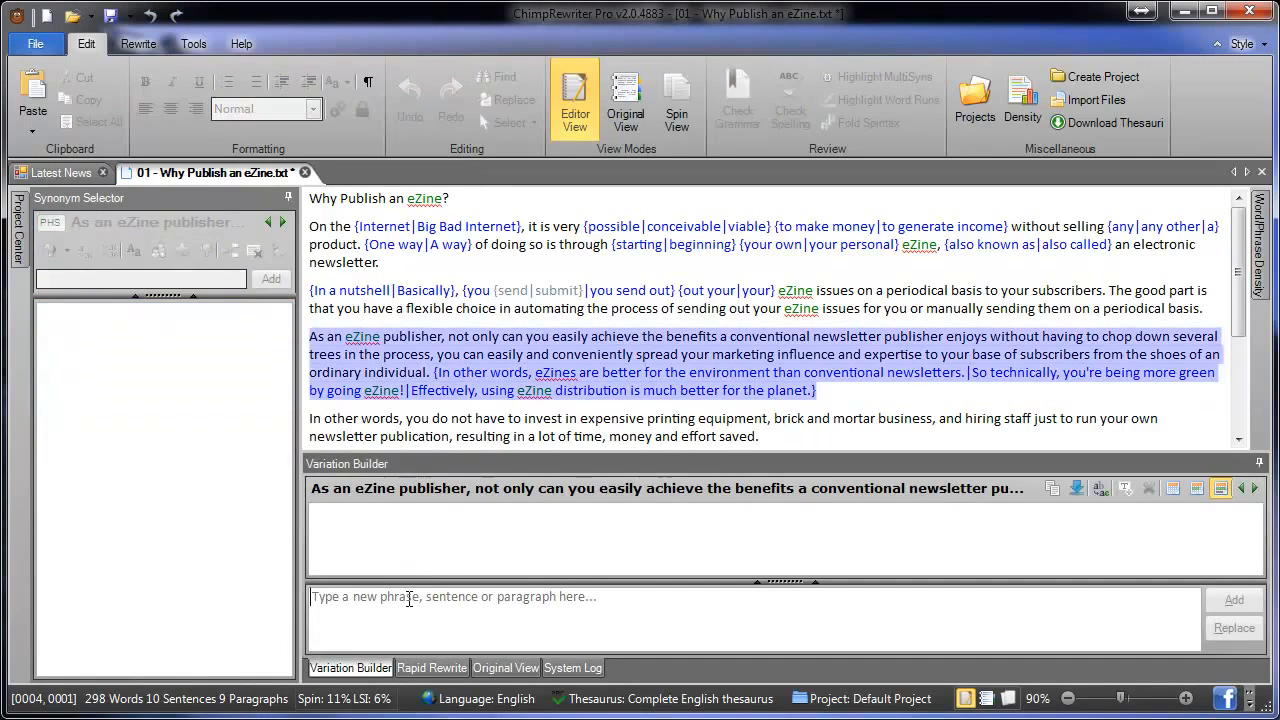
{"action": "type", "text": "T"}
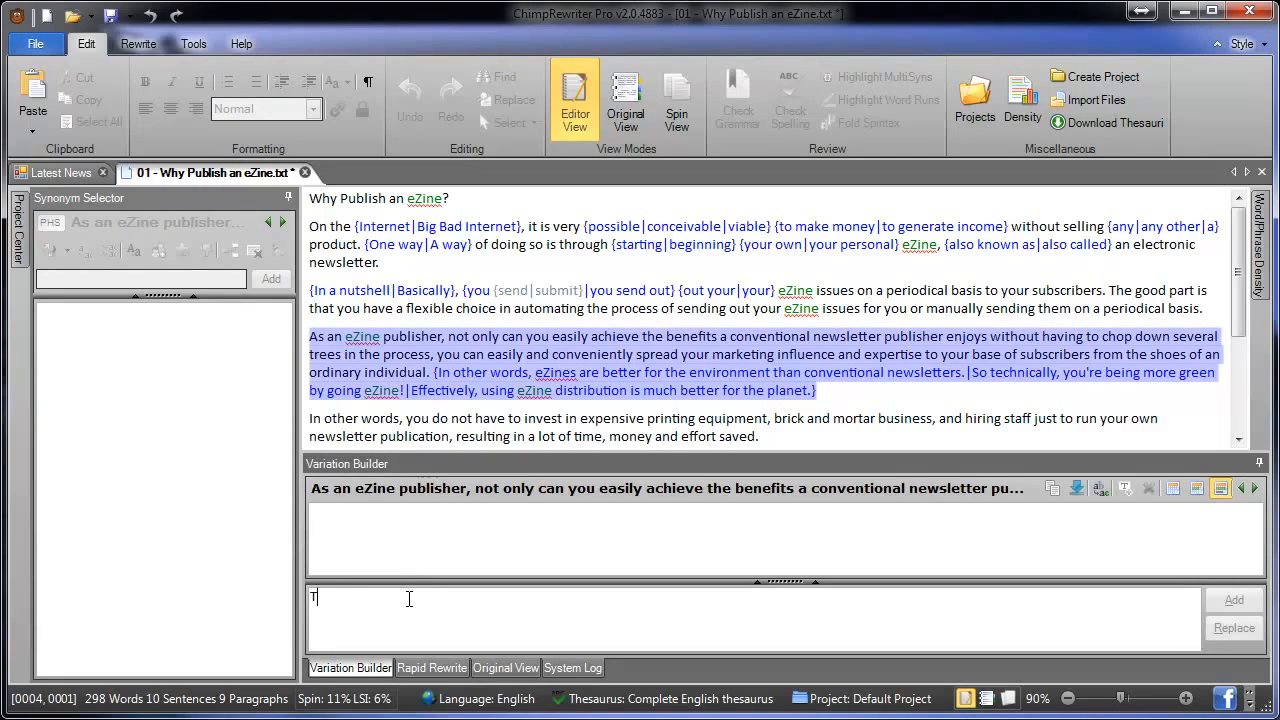
{"action": "type", "text": "he second paragraph"}
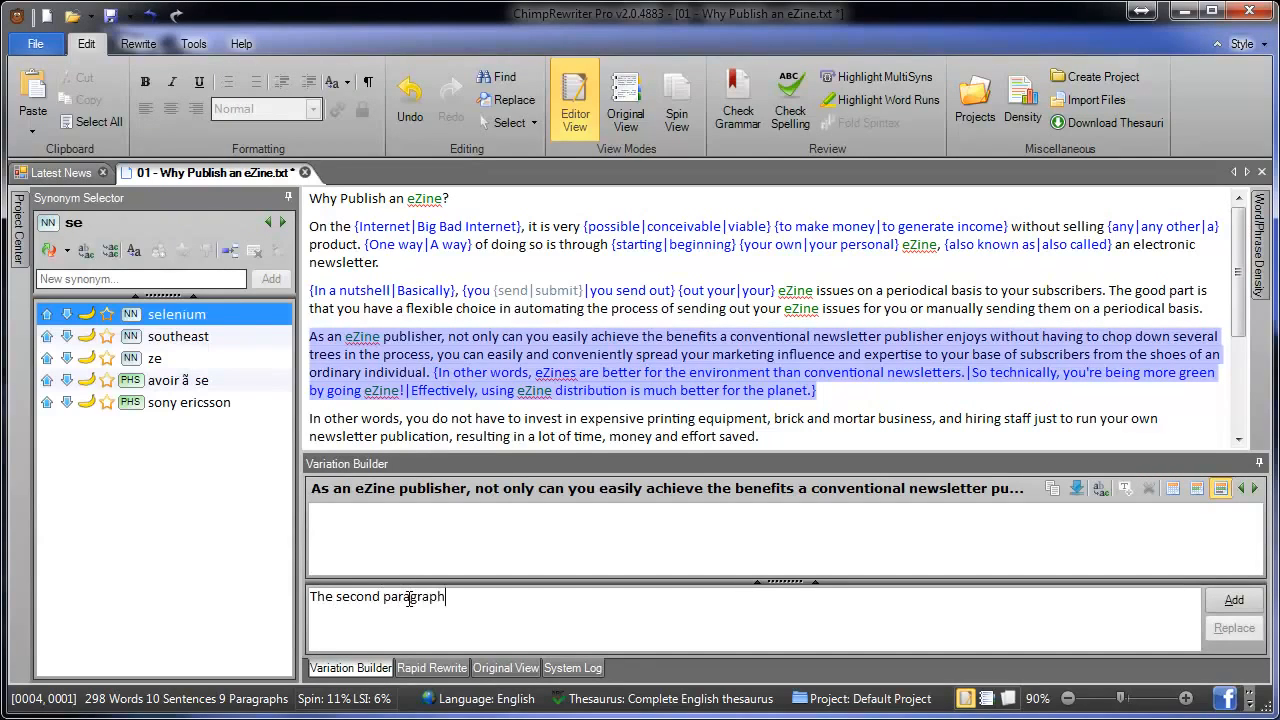
{"action": "key", "text": "Return"}
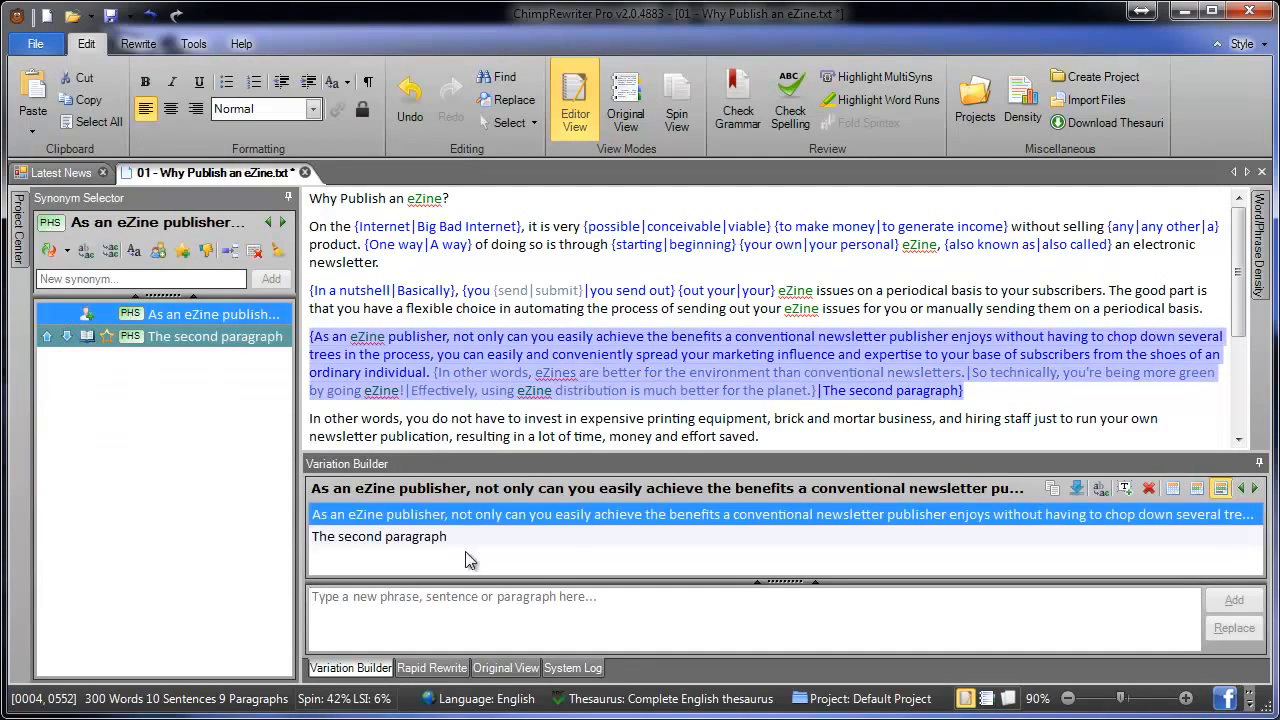
Step: Examine the nested spin syntax of the "As an eZine publisher" paragraph and its alternative
{"action": "left_click", "coordinate": [820, 390]}
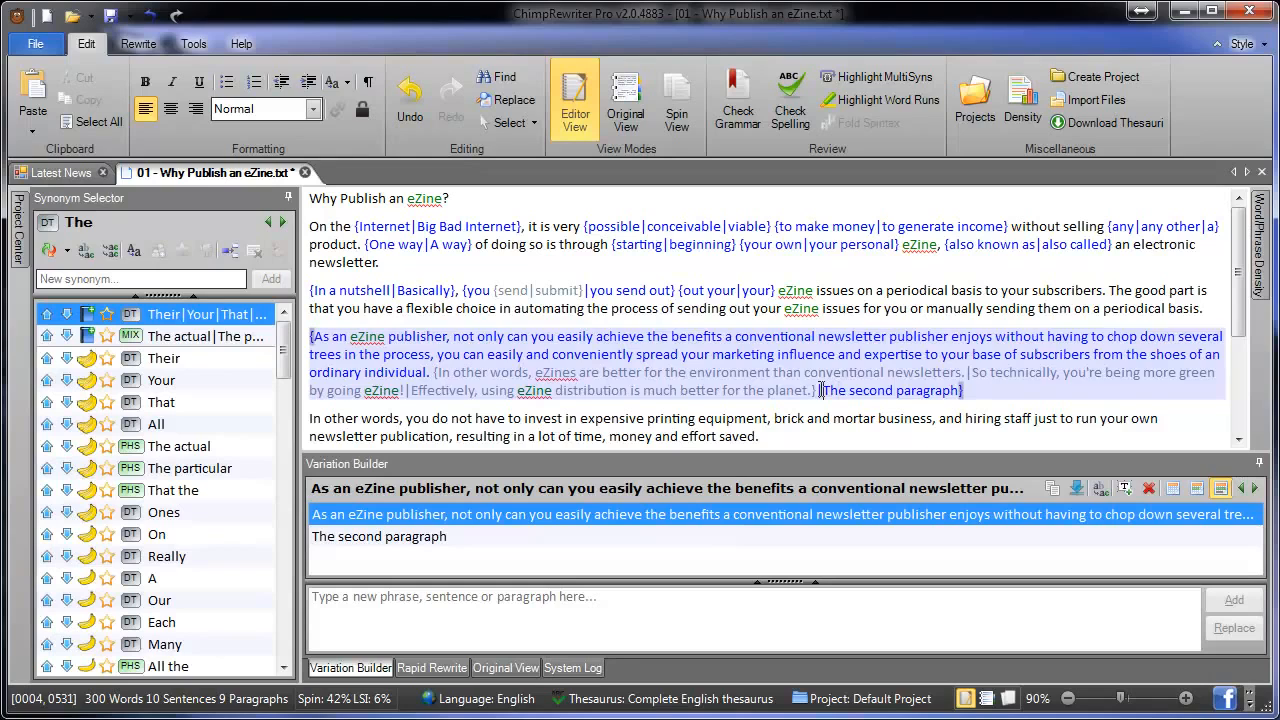
{"action": "left_click_drag", "start_coordinate": [820, 390], "coordinate": [314, 336]}
{"action": "left_click", "coordinate": [850, 388]}
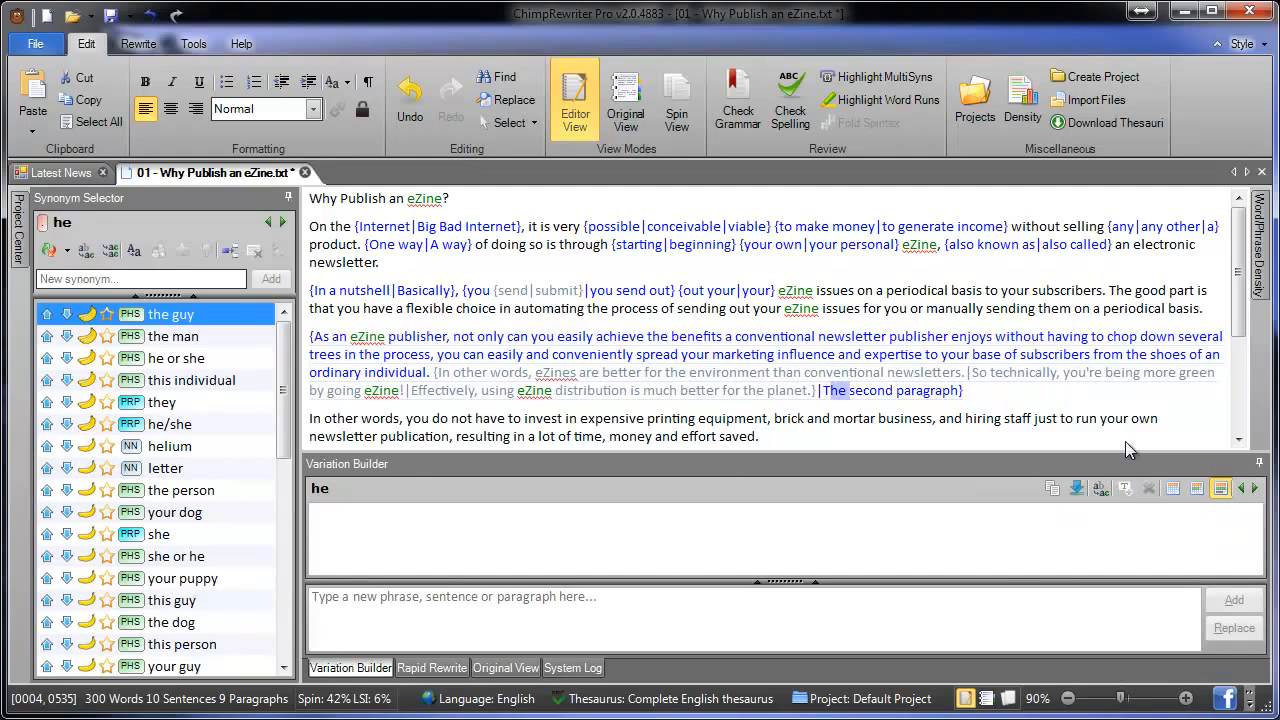
{"action": "left_click", "coordinate": [1221, 490]}
{"action": "left_click", "coordinate": [848, 390]}
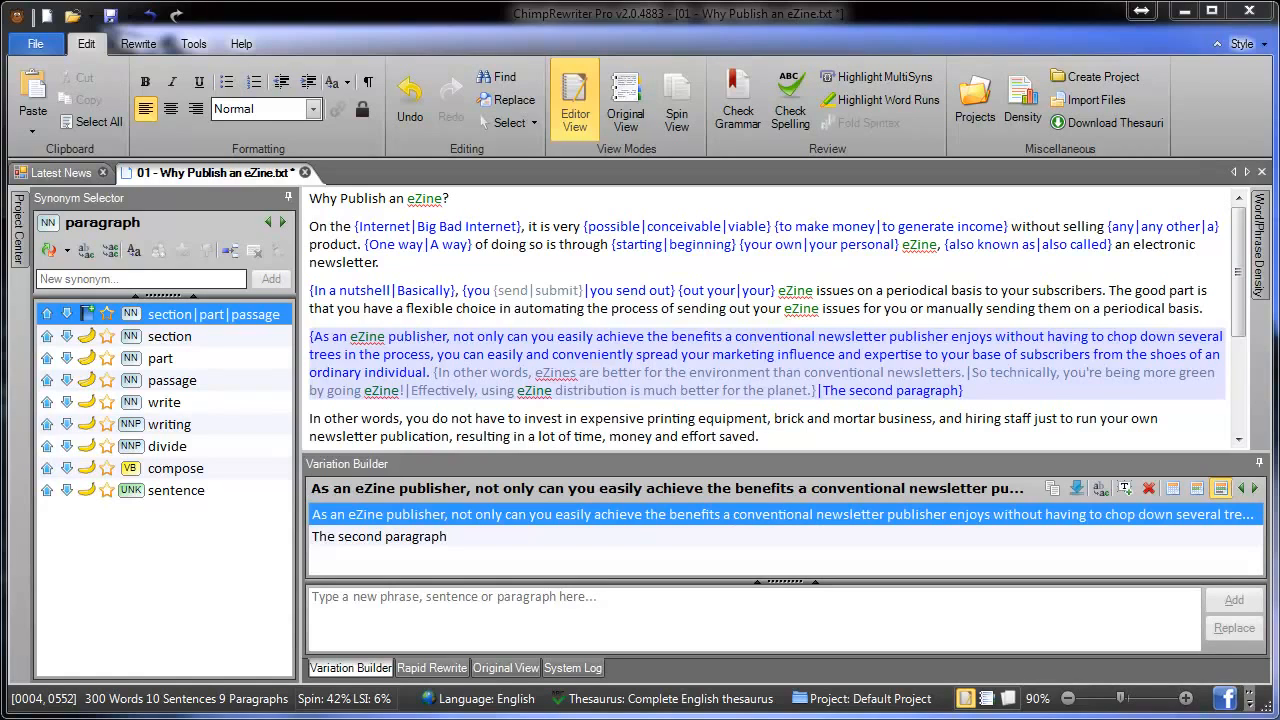
Step: Apply Global Synonyms with minimum synonym quality Better to the three paragraphs from "In other words" through "All in all"
{"action": "left_click", "coordinate": [860, 354]}
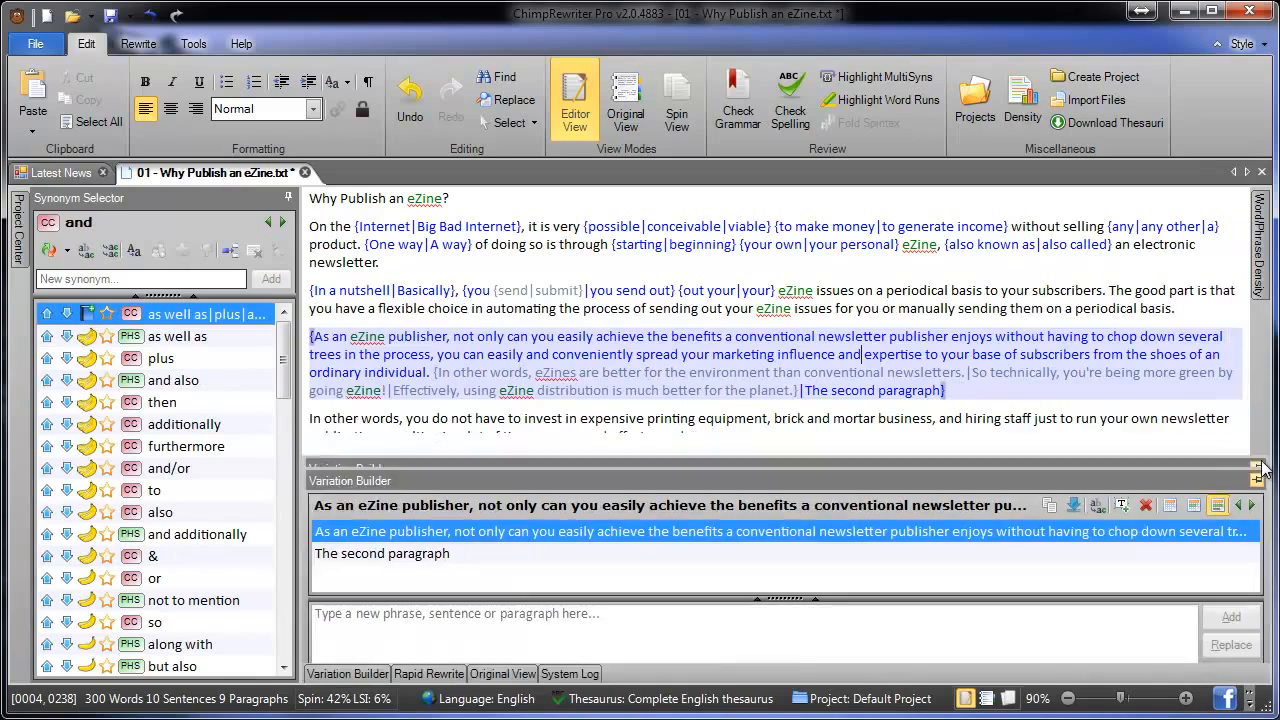
{"action": "left_click", "coordinate": [780, 436]}
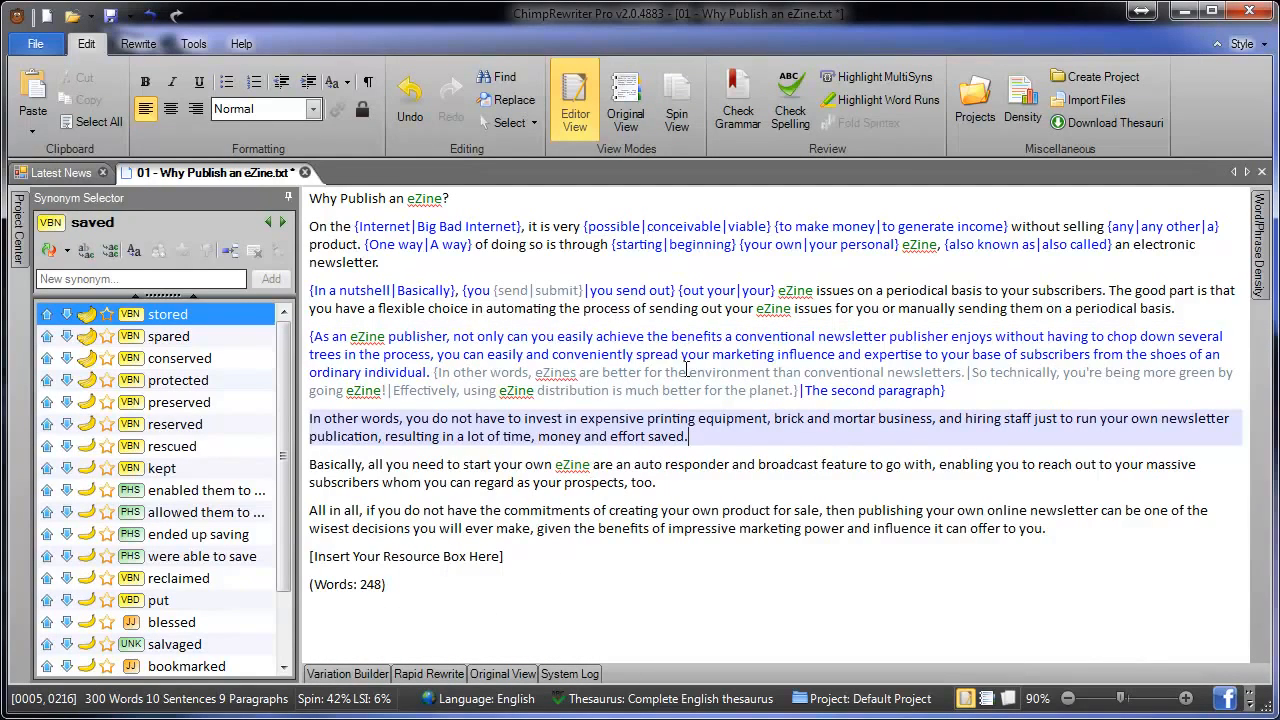
{"action": "left_click_drag", "start_coordinate": [1092, 536], "coordinate": [309, 418]}
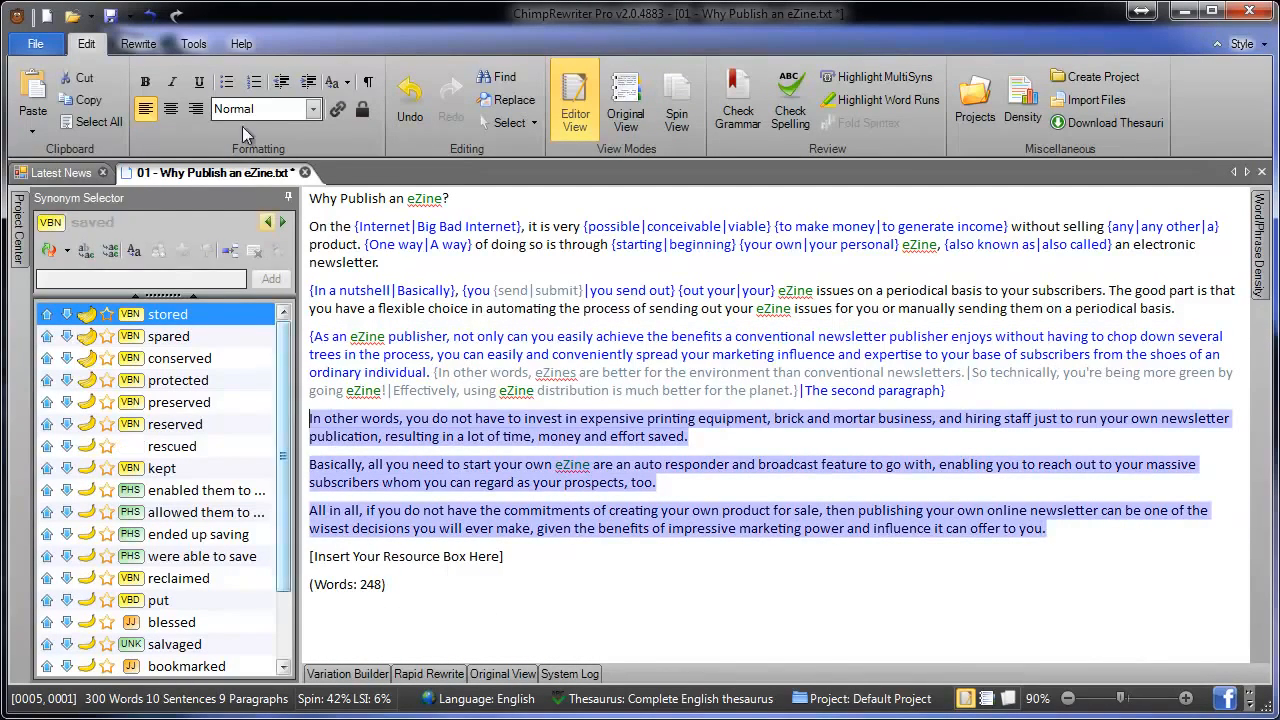
{"action": "left_click", "coordinate": [150, 48]}
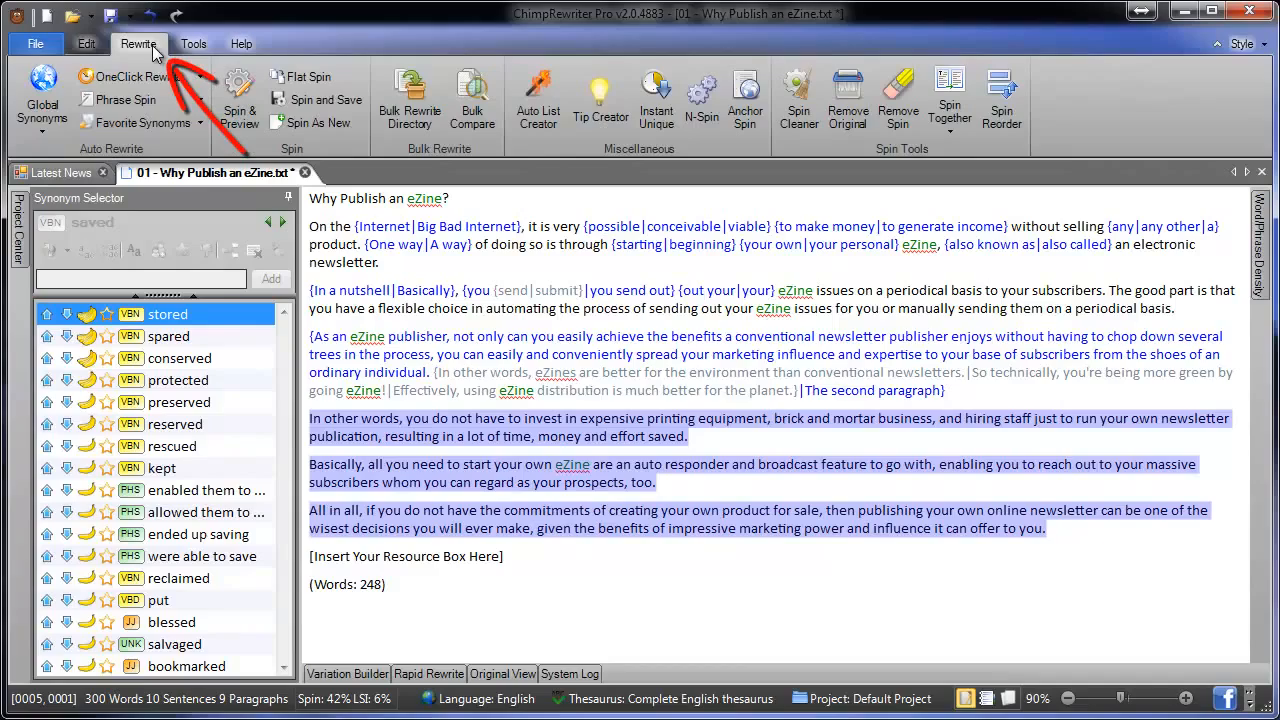
{"action": "left_click", "coordinate": [45, 88]}
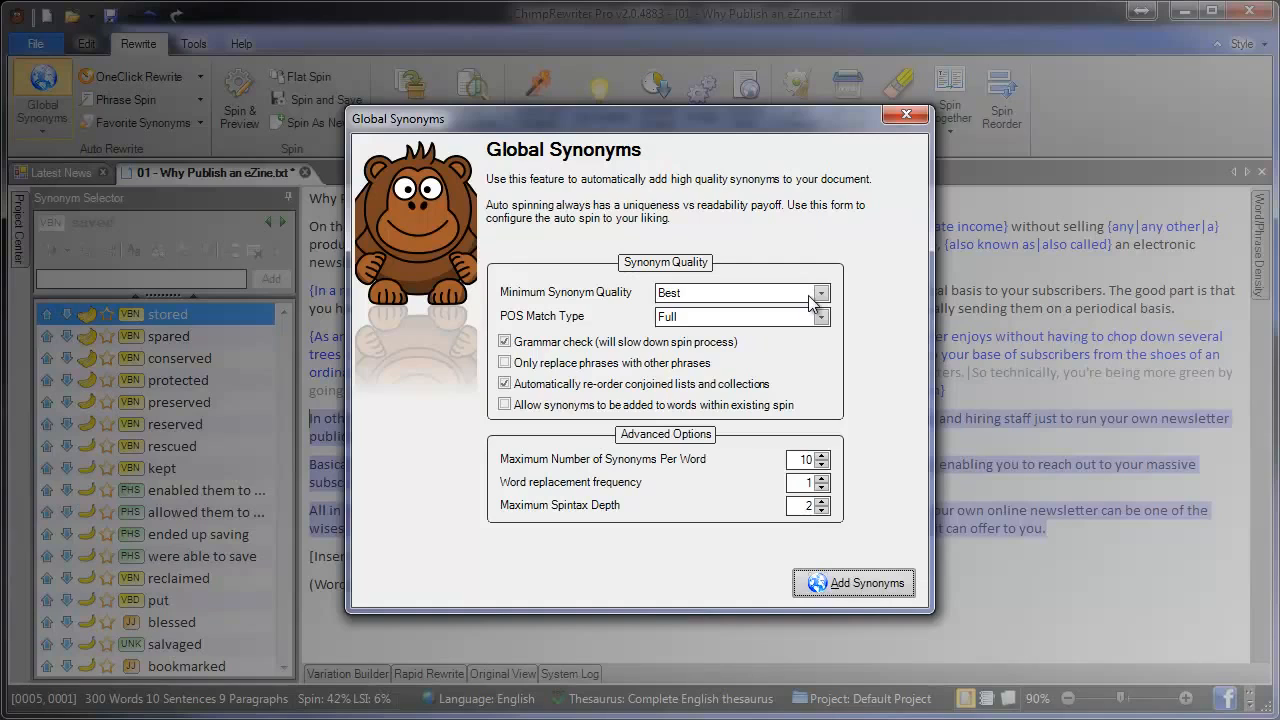
{"action": "left_click", "coordinate": [812, 294]}
{"action": "left_click", "coordinate": [775, 322]}
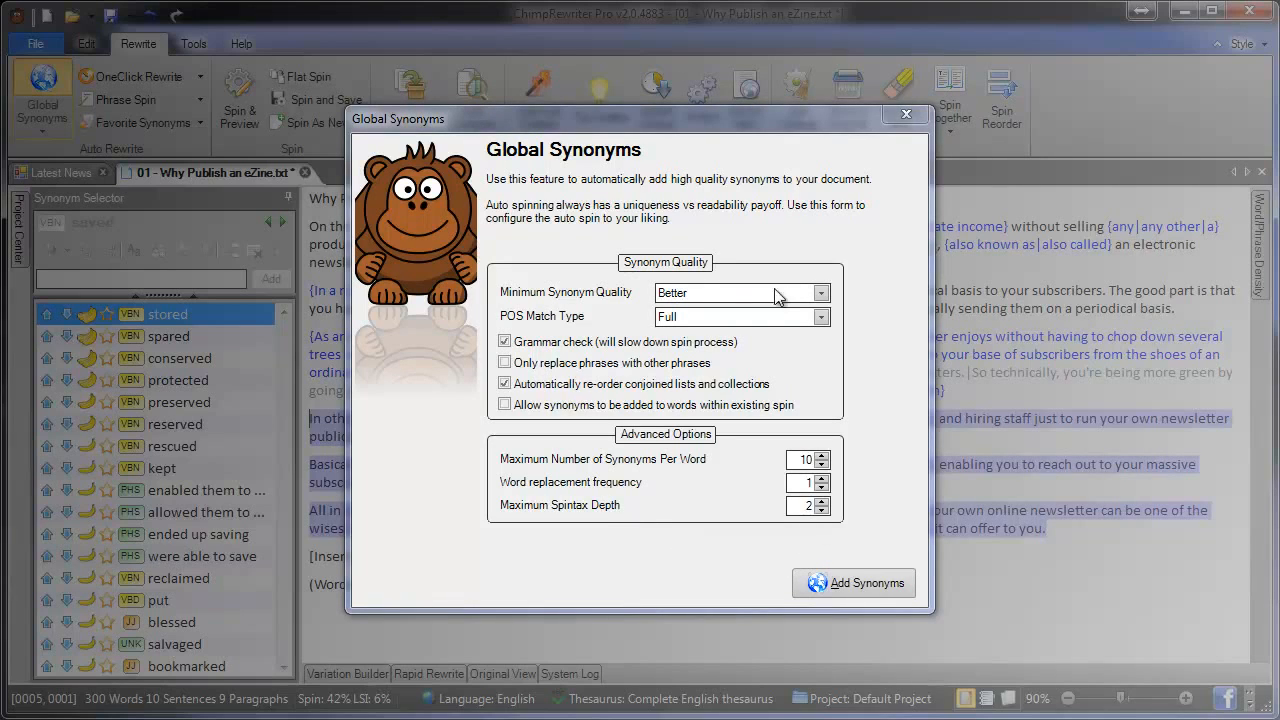
{"action": "left_click", "coordinate": [882, 582]}
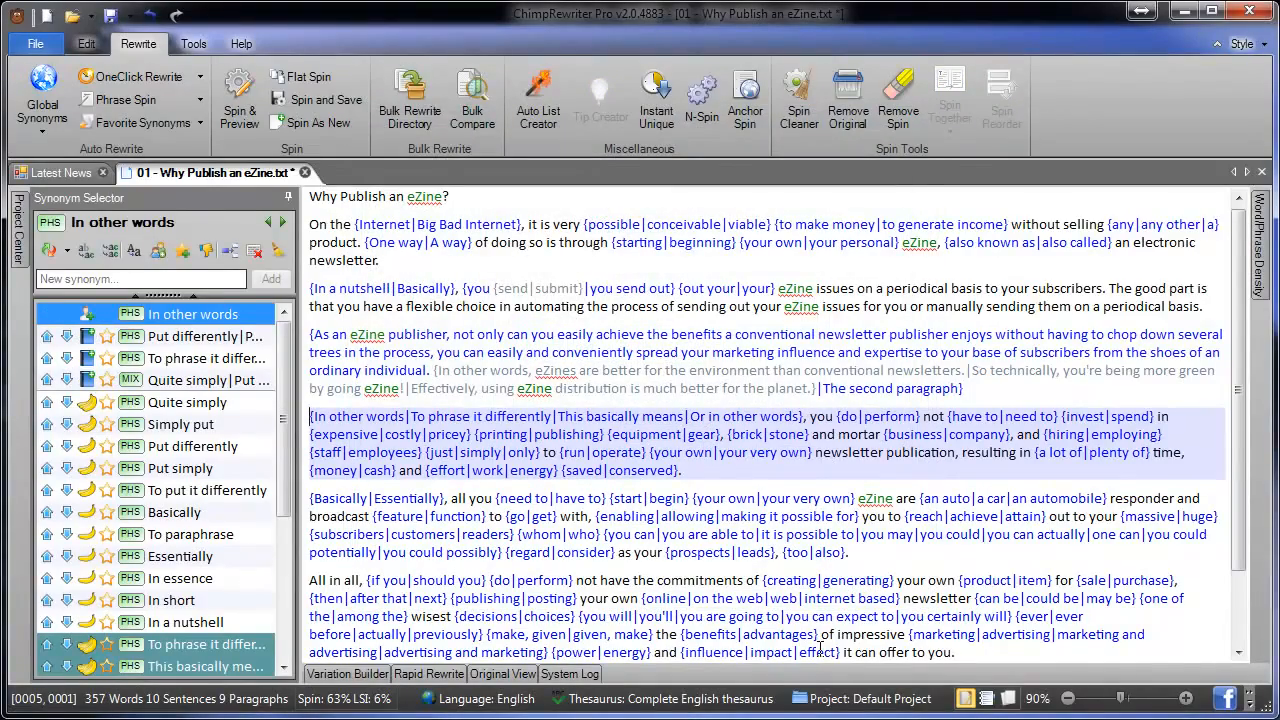
{"action": "scroll", "coordinate": [820, 650], "scroll_direction": "down", "scroll_amount": 2}
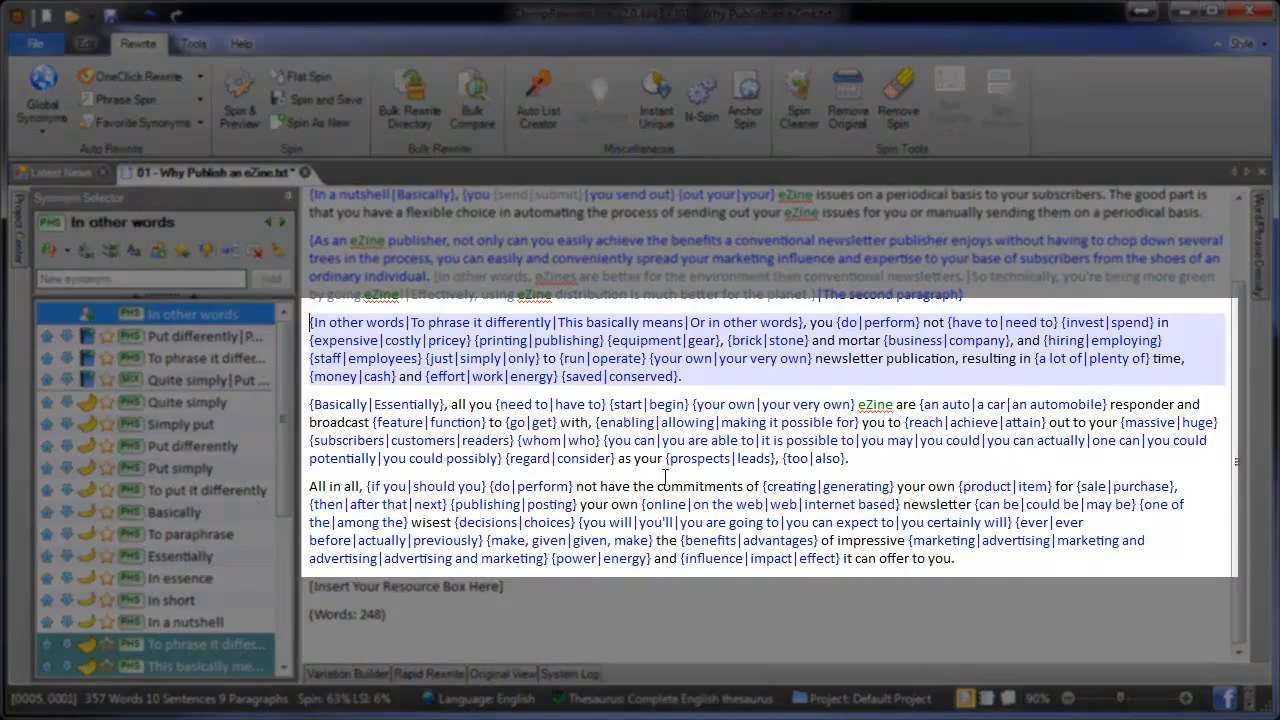
{"action": "scroll", "coordinate": [666, 478], "scroll_direction": "up", "scroll_amount": 2}
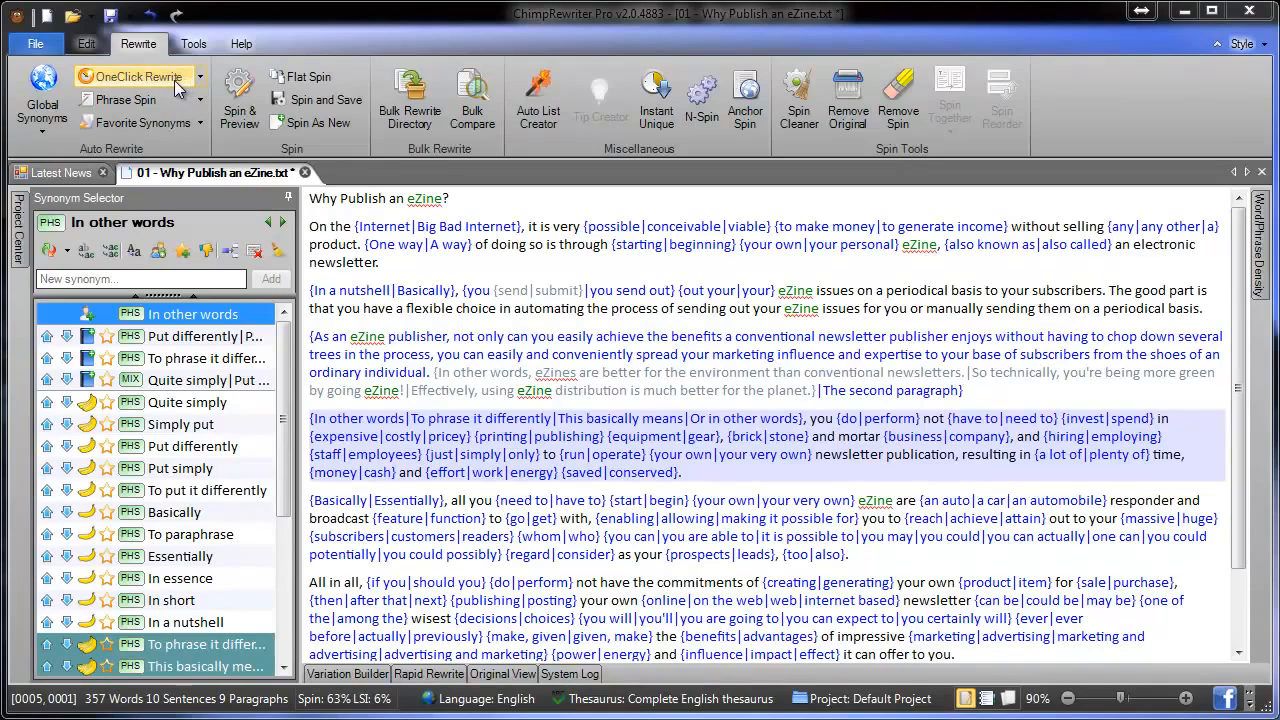
Step: Remove all spin syntax from the "In a nutshell" paragraph so only its original wording is left
{"action": "left_click", "coordinate": [674, 290]}
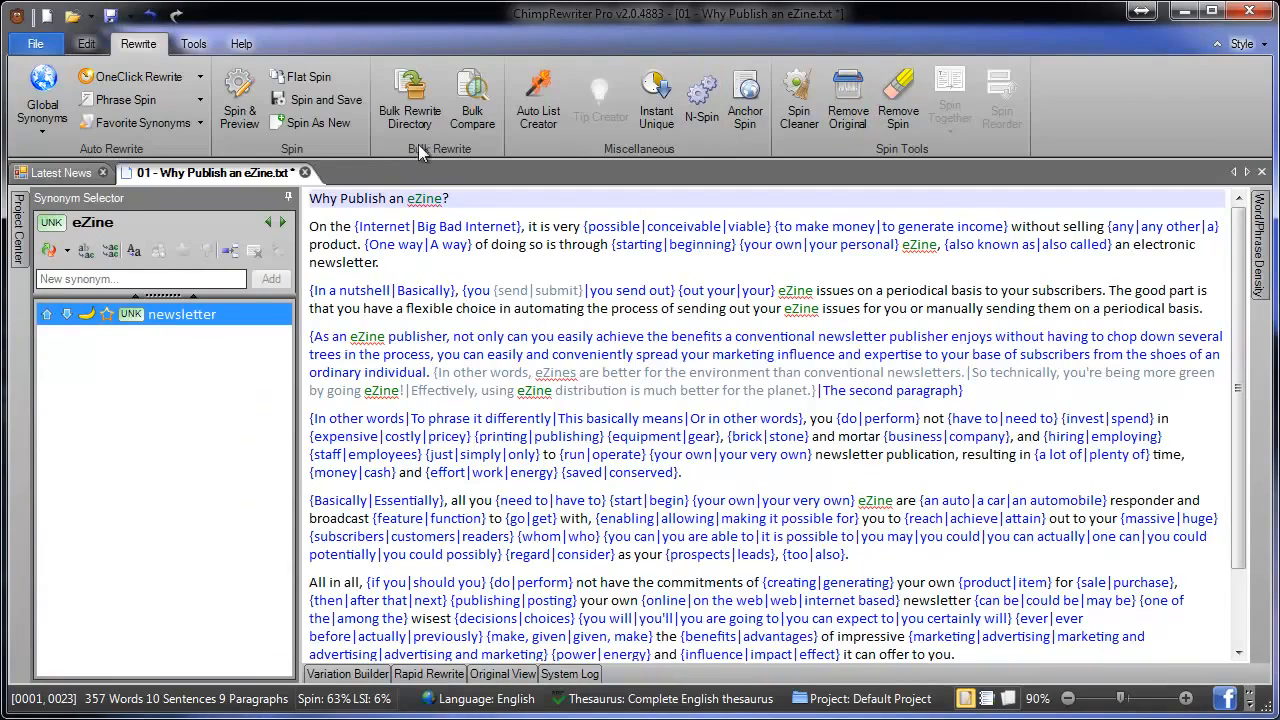
{"action": "left_click", "coordinate": [848, 123]}
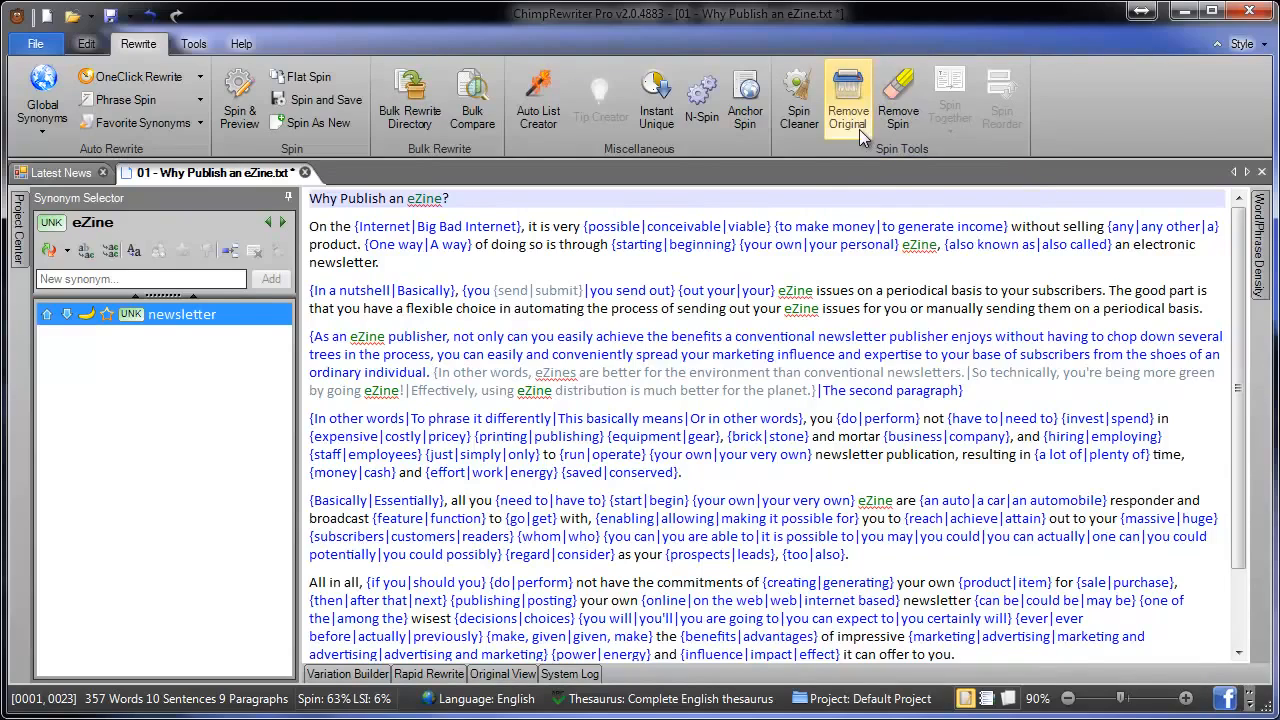
{"action": "left_click", "coordinate": [695, 337]}
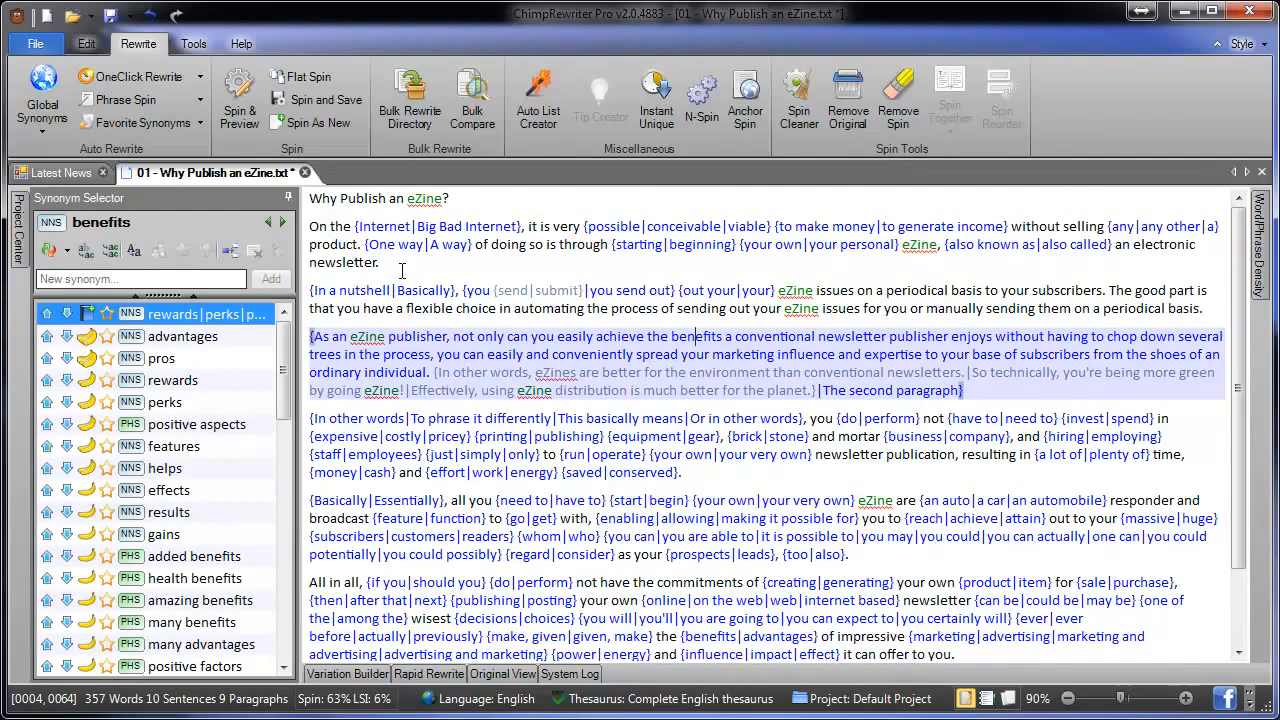
{"action": "left_click", "coordinate": [1222, 309]}
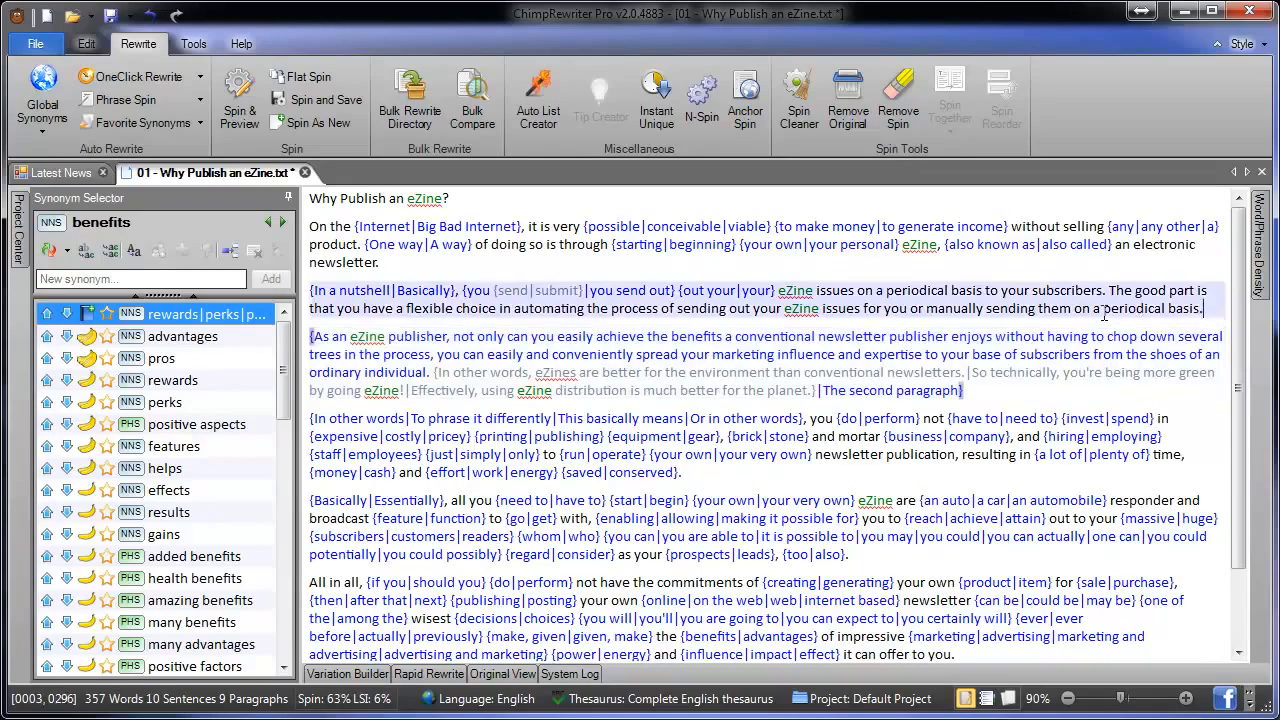
{"action": "left_click_drag", "start_coordinate": [1204, 309], "coordinate": [310, 290]}
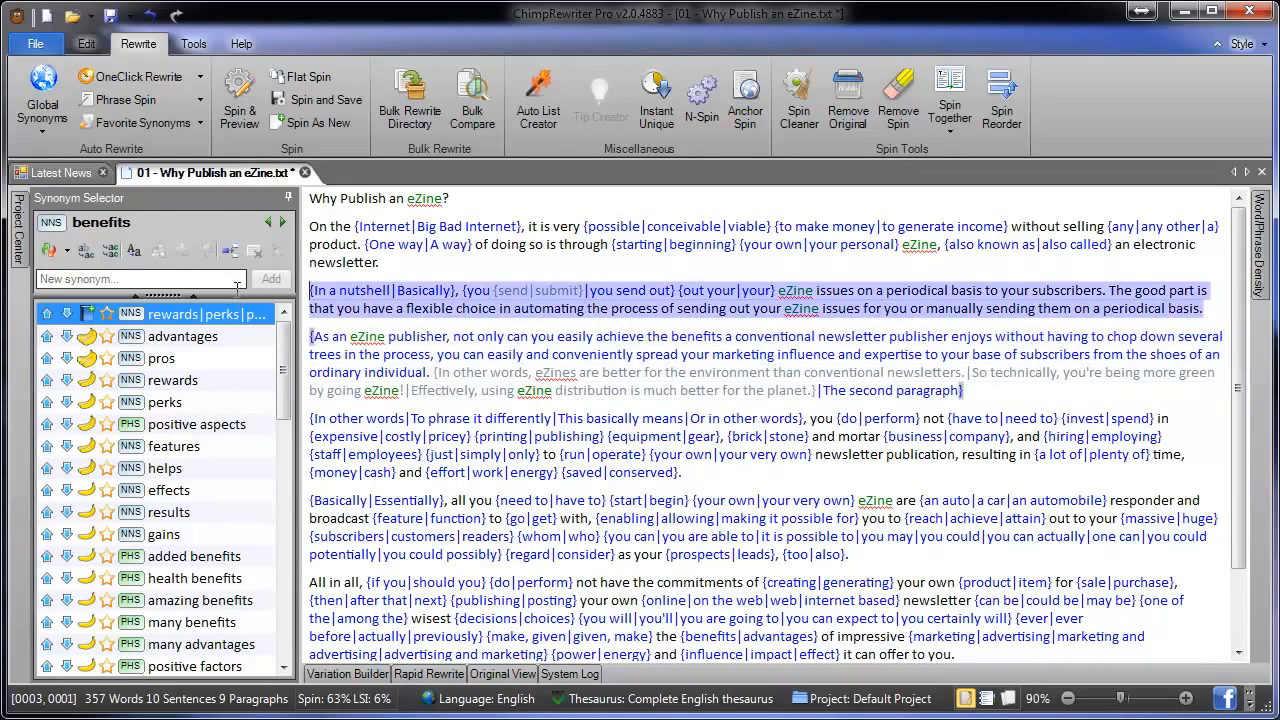
{"action": "left_click", "coordinate": [940, 118]}
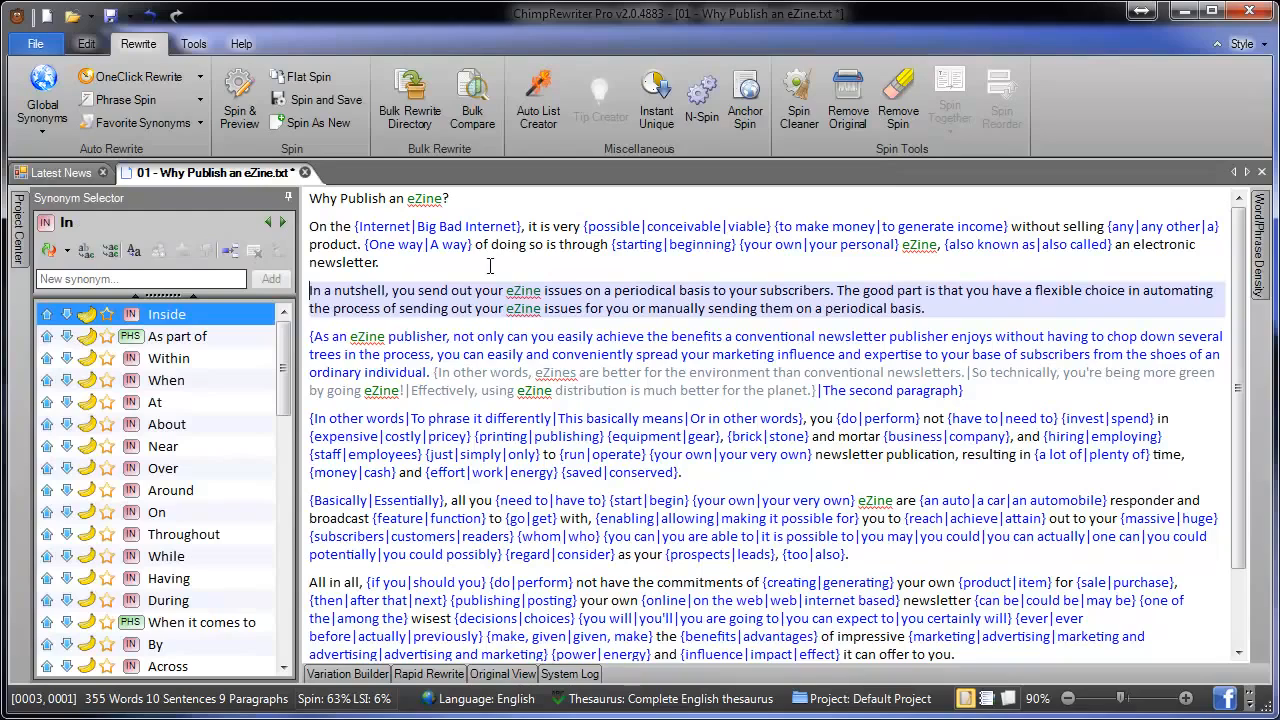
Step: Remove the original words from the spin in the "Basically, all you need" paragraph, keeping only their synonyms
{"action": "left_click", "coordinate": [793, 360]}
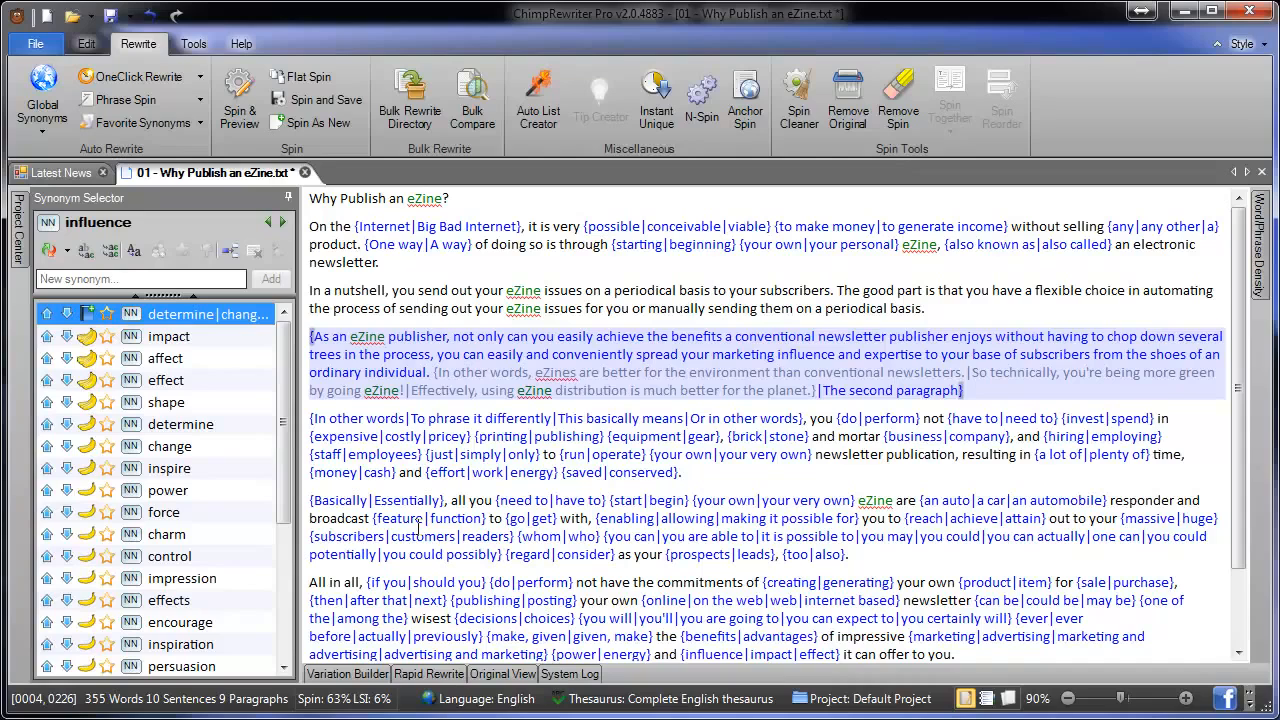
{"action": "double_click", "coordinate": [348, 500]}
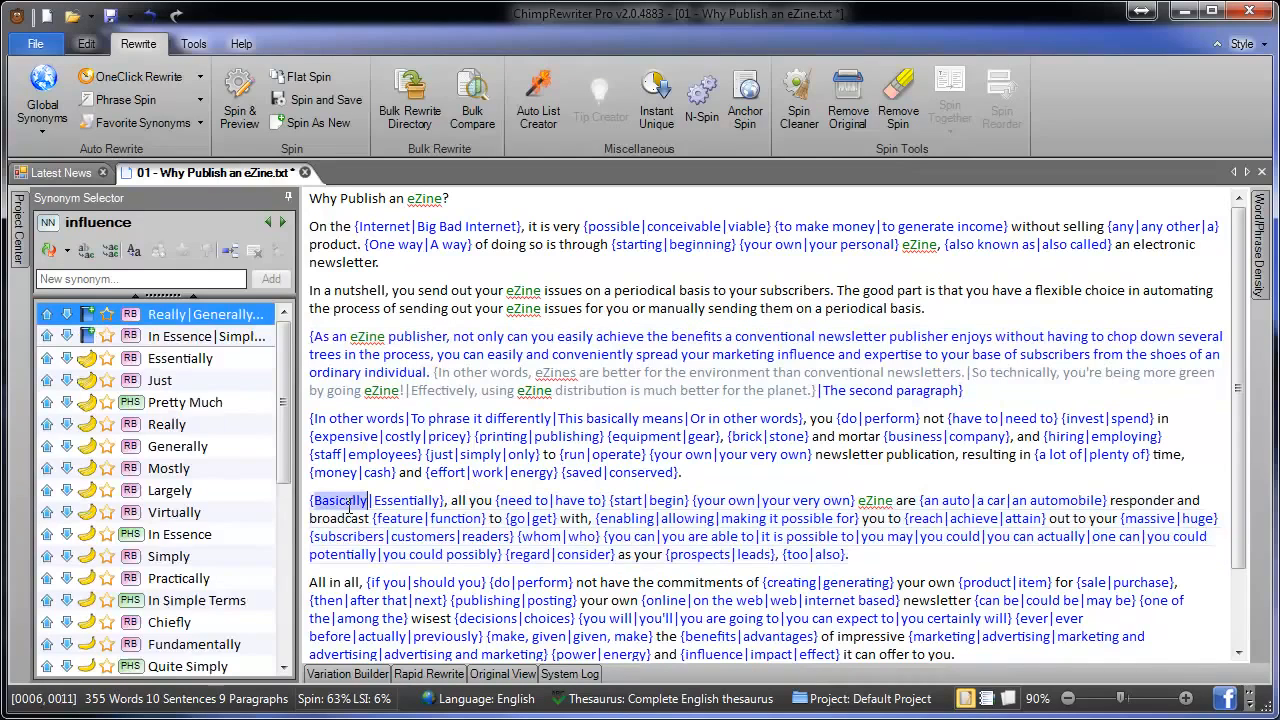
{"action": "double_click", "coordinate": [400, 500]}
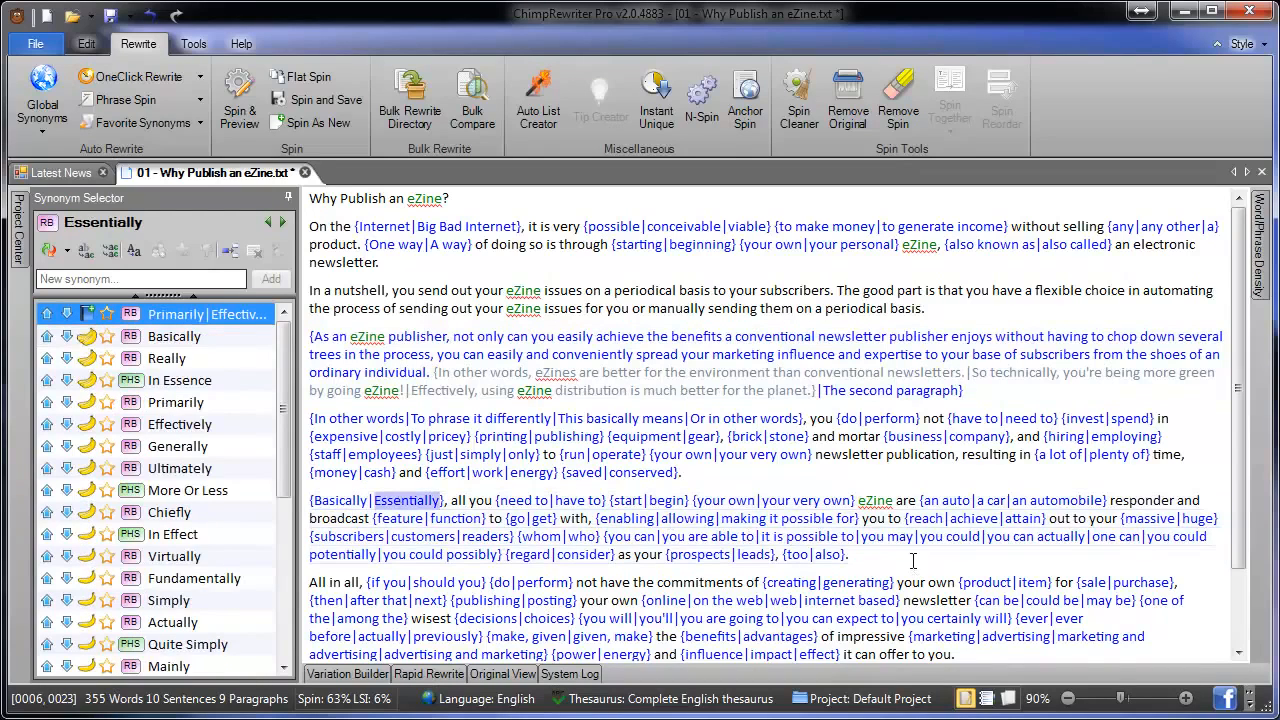
{"action": "left_click_drag", "start_coordinate": [888, 556], "coordinate": [309, 500]}
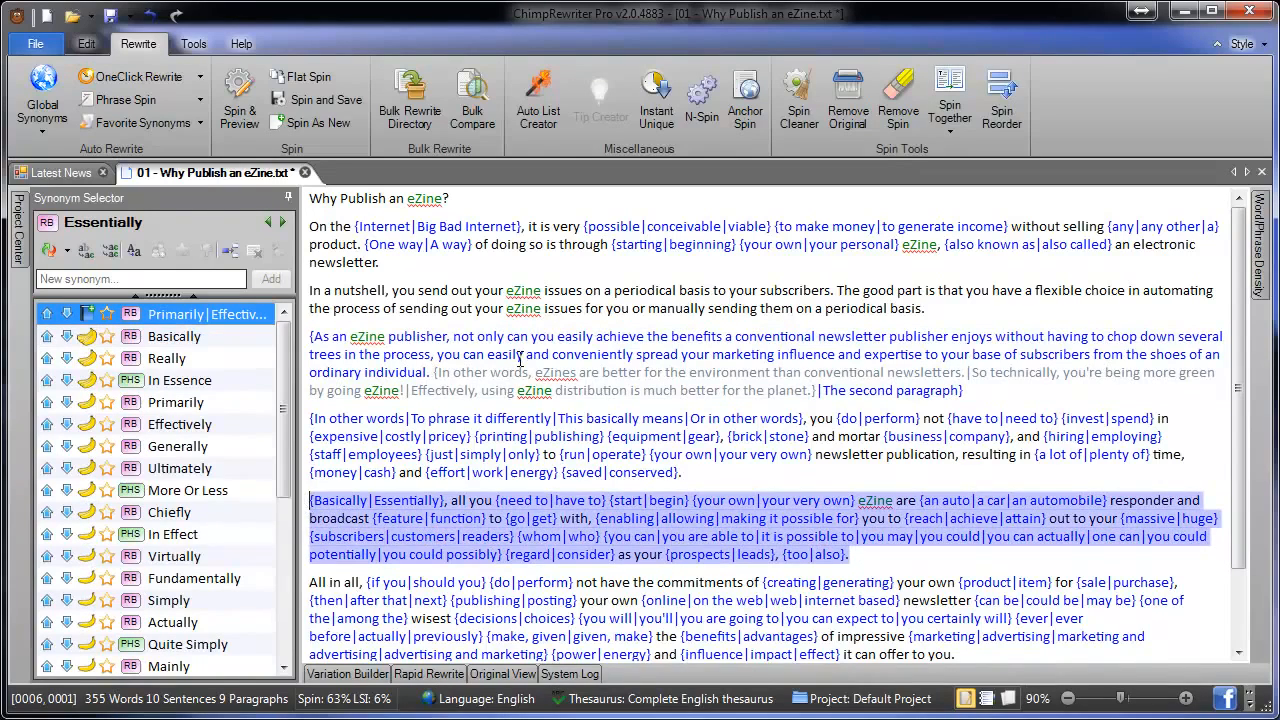
{"action": "left_click", "coordinate": [848, 112]}
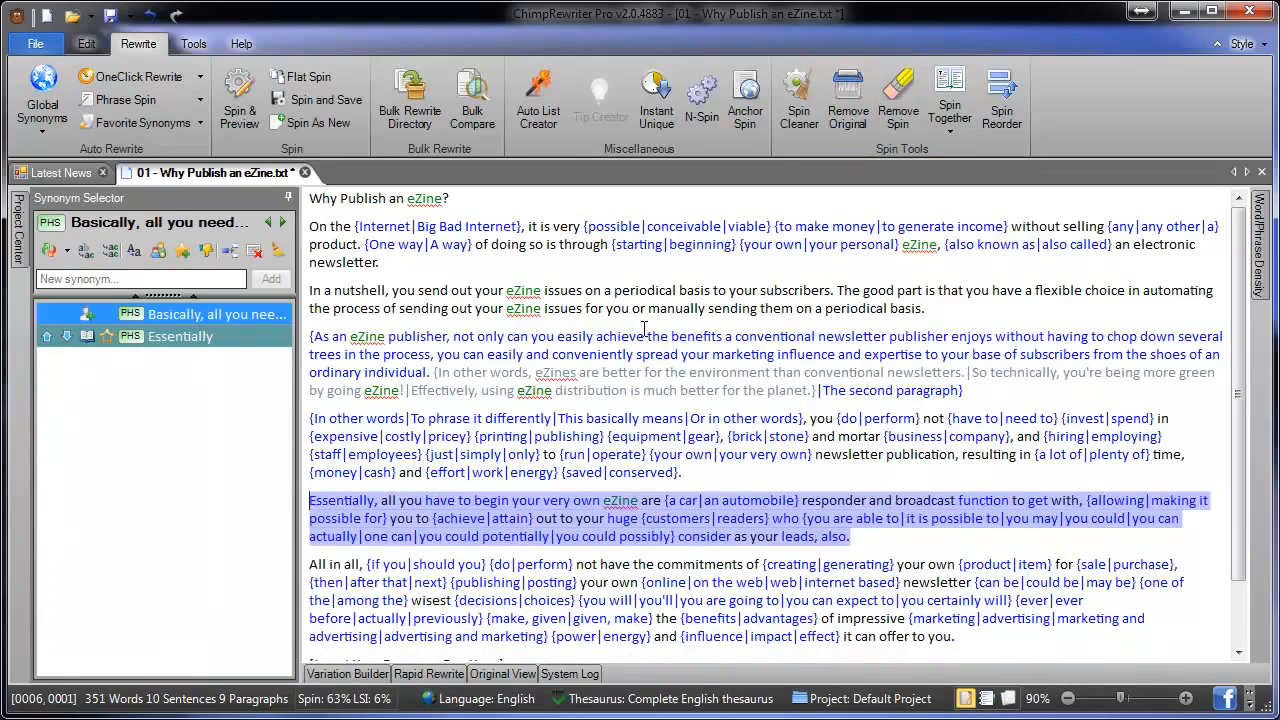
{"action": "left_click", "coordinate": [388, 500]}
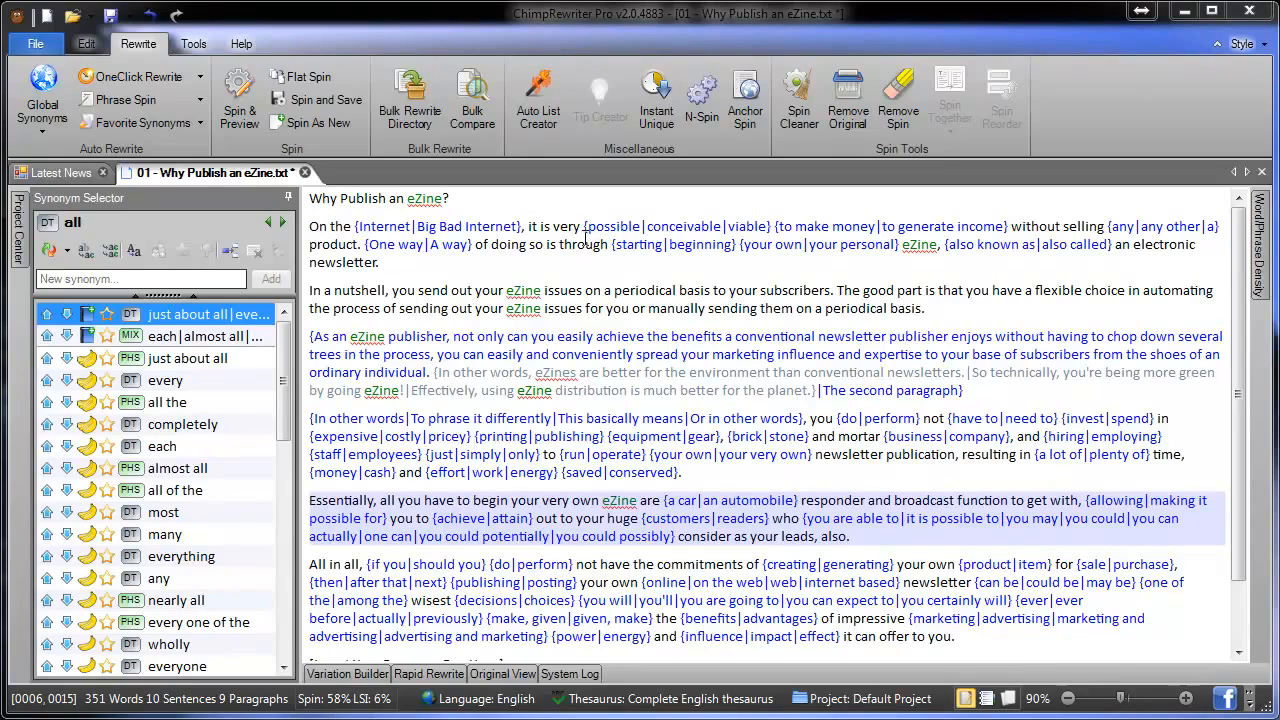
{"action": "left_click", "coordinate": [484, 244]}
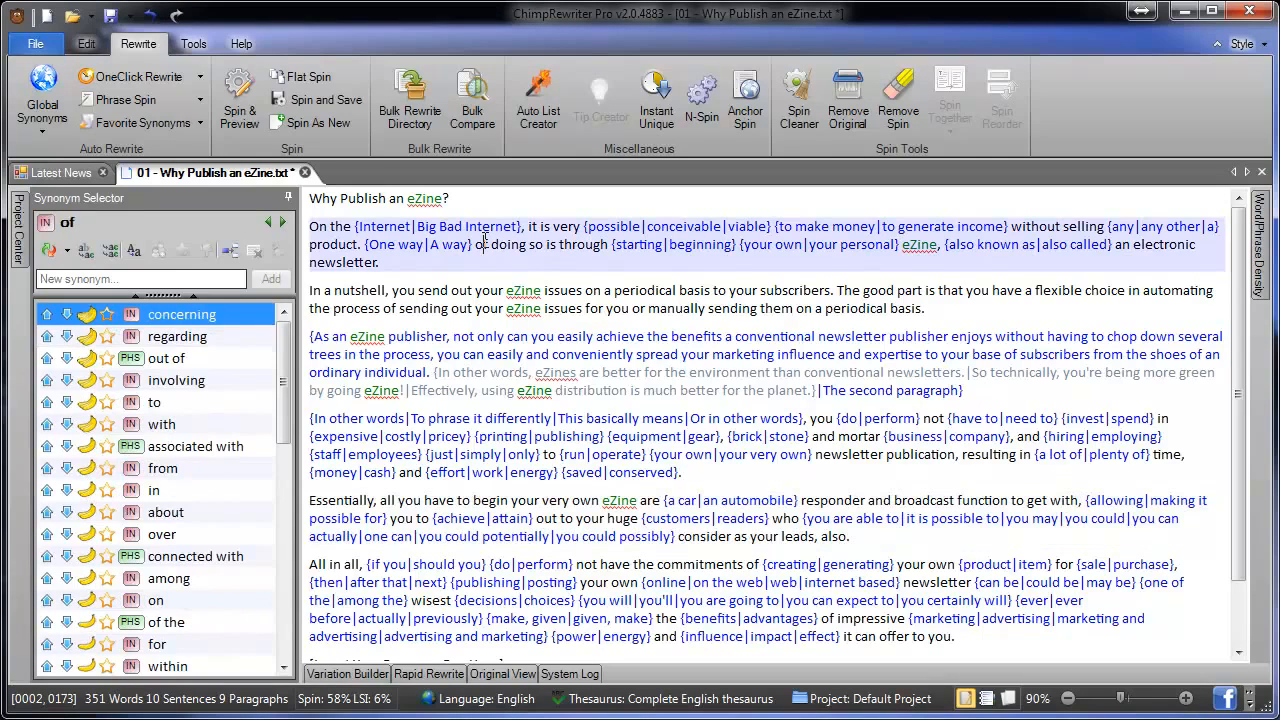
{"action": "key", "text": "ctrl+a"}
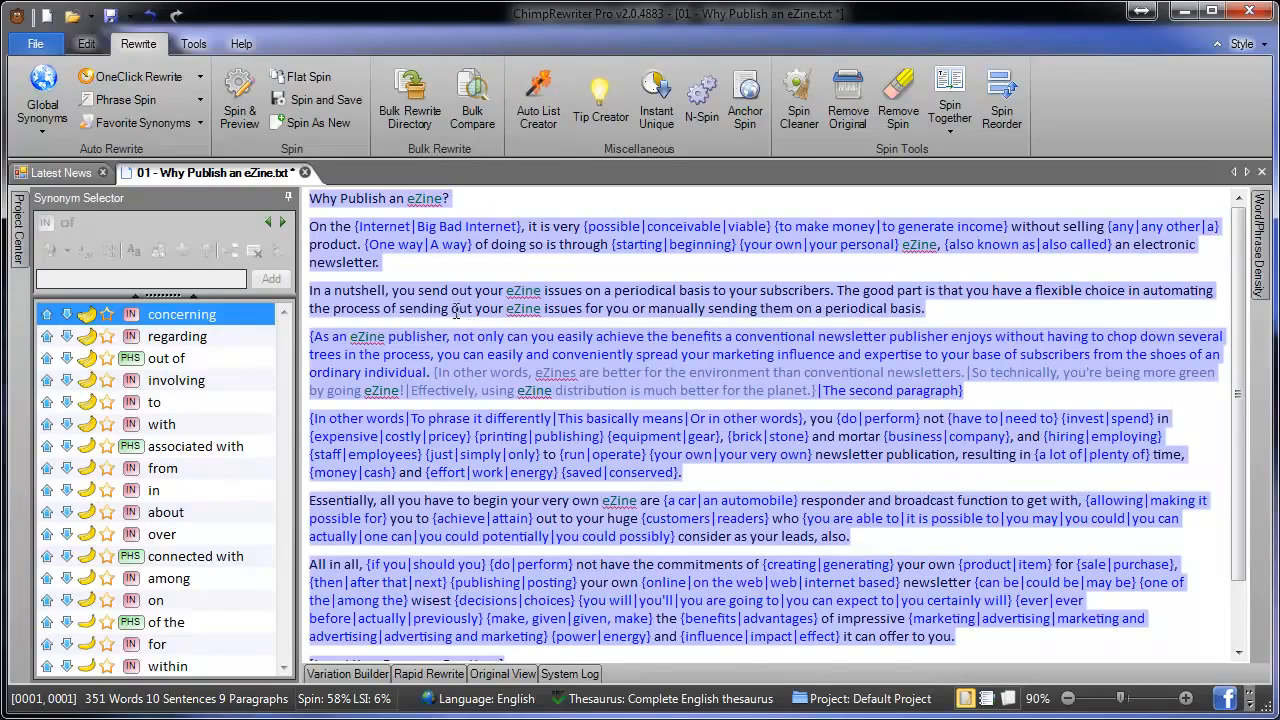
{"action": "left_click", "coordinate": [434, 244]}
{"action": "left_click", "coordinate": [608, 336]}
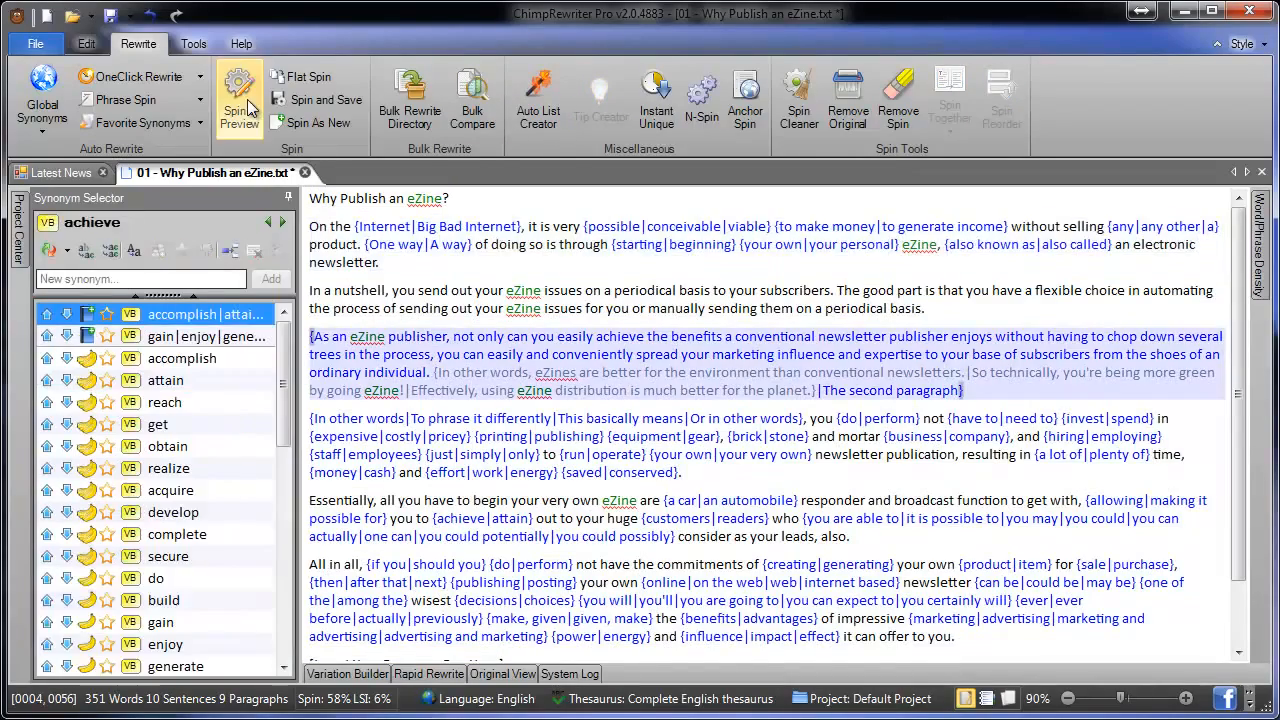
Step: Preview 10 spun Plain Text copies of the article and reduce the comparison to the top 5
{"action": "left_click", "coordinate": [239, 100]}
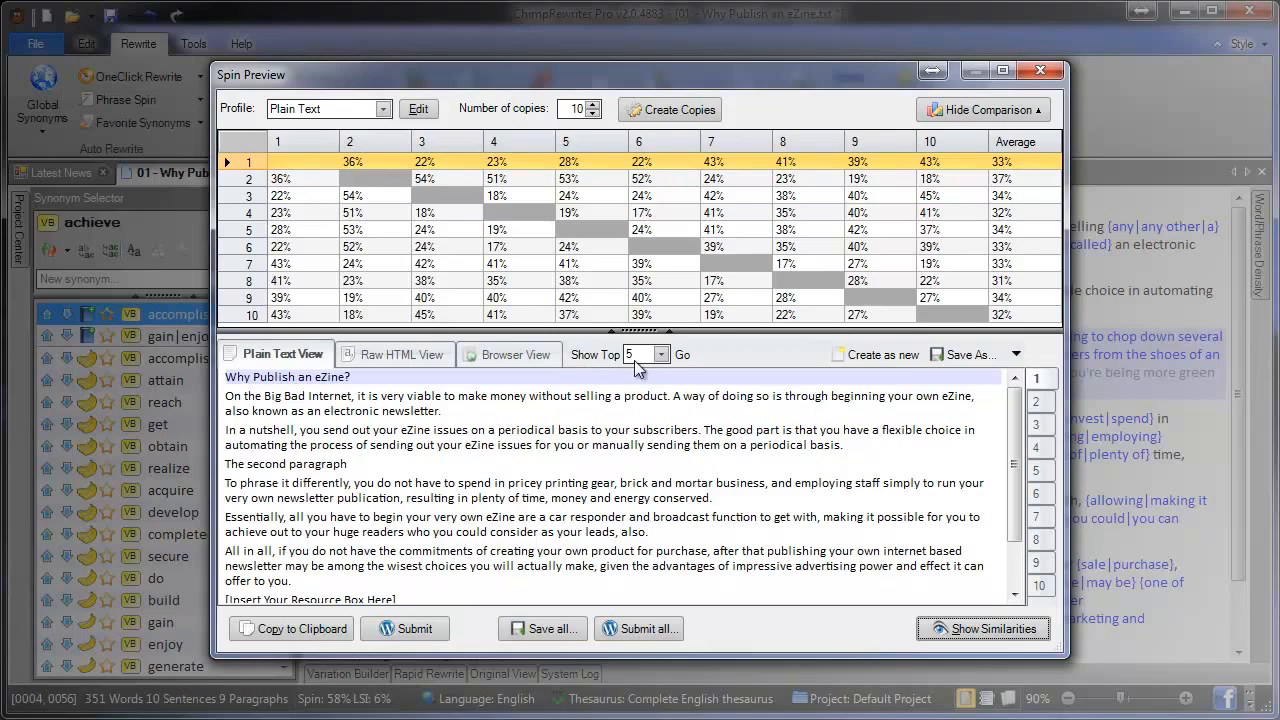
{"action": "left_click", "coordinate": [681, 355]}
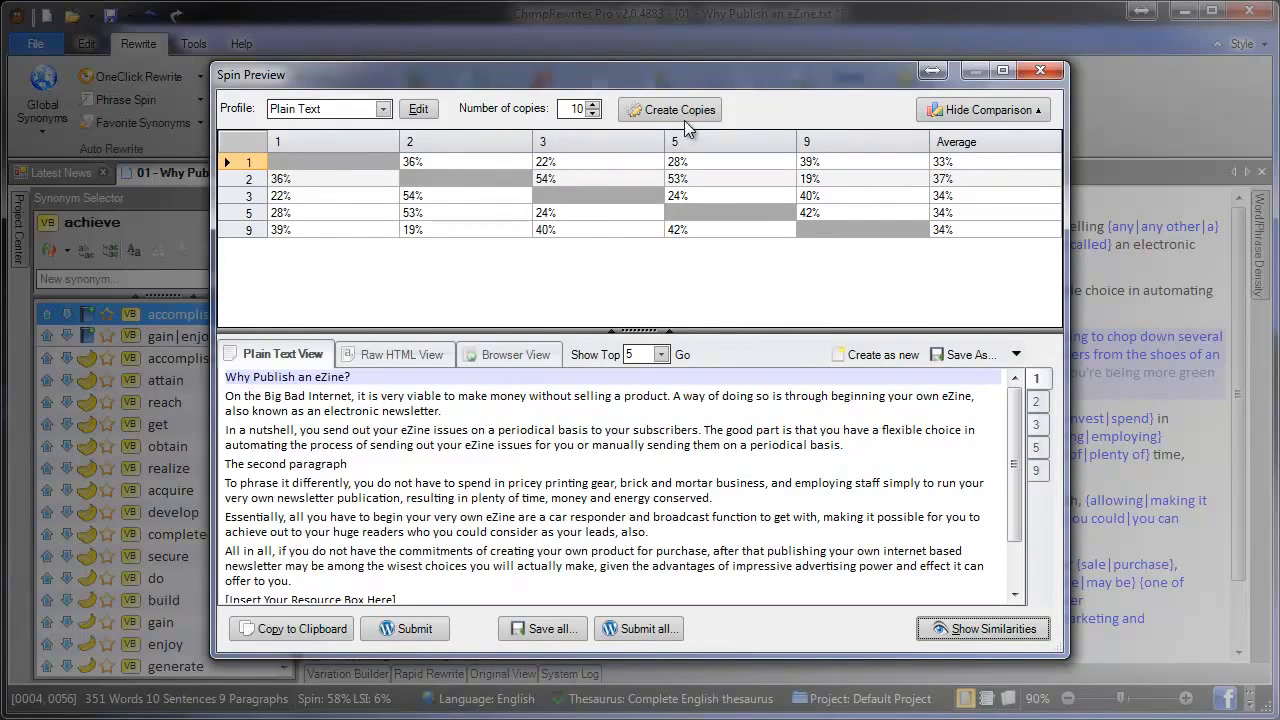
Step: Save all the spun copies to the Desktop and check one of the saved text files in Notepad
{"action": "left_click", "coordinate": [544, 629]}
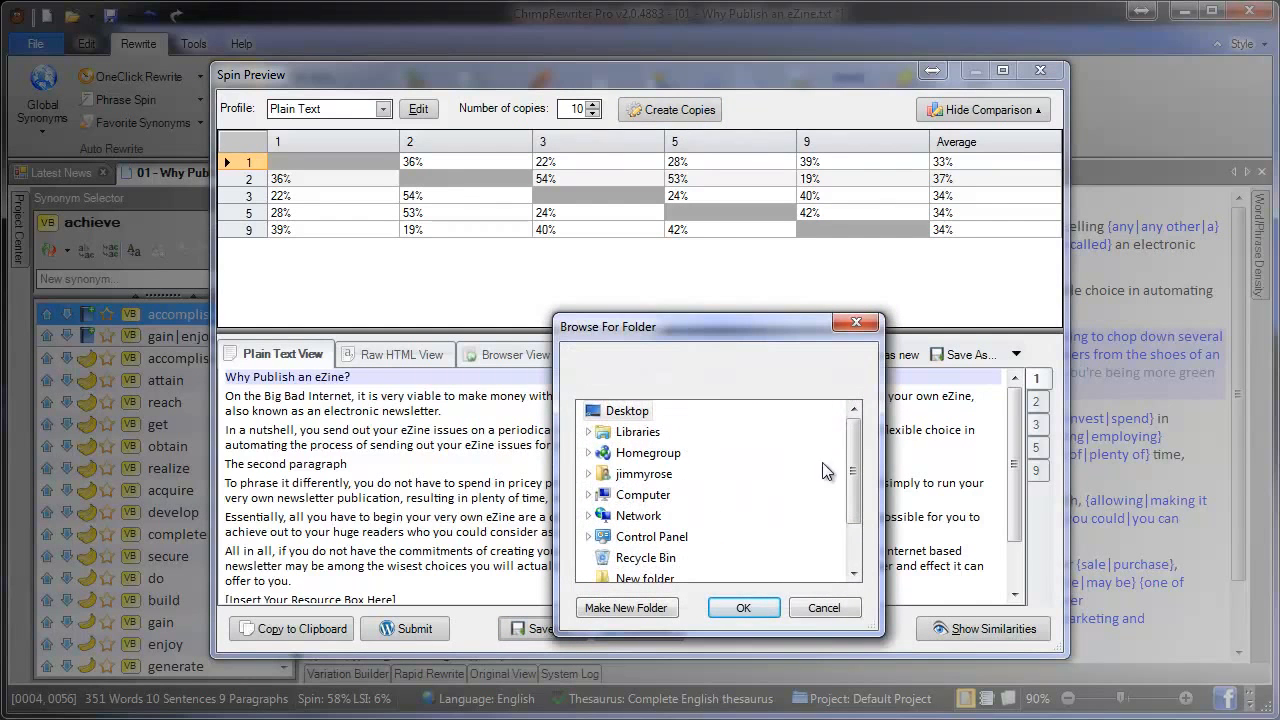
{"action": "left_click", "coordinate": [733, 600]}
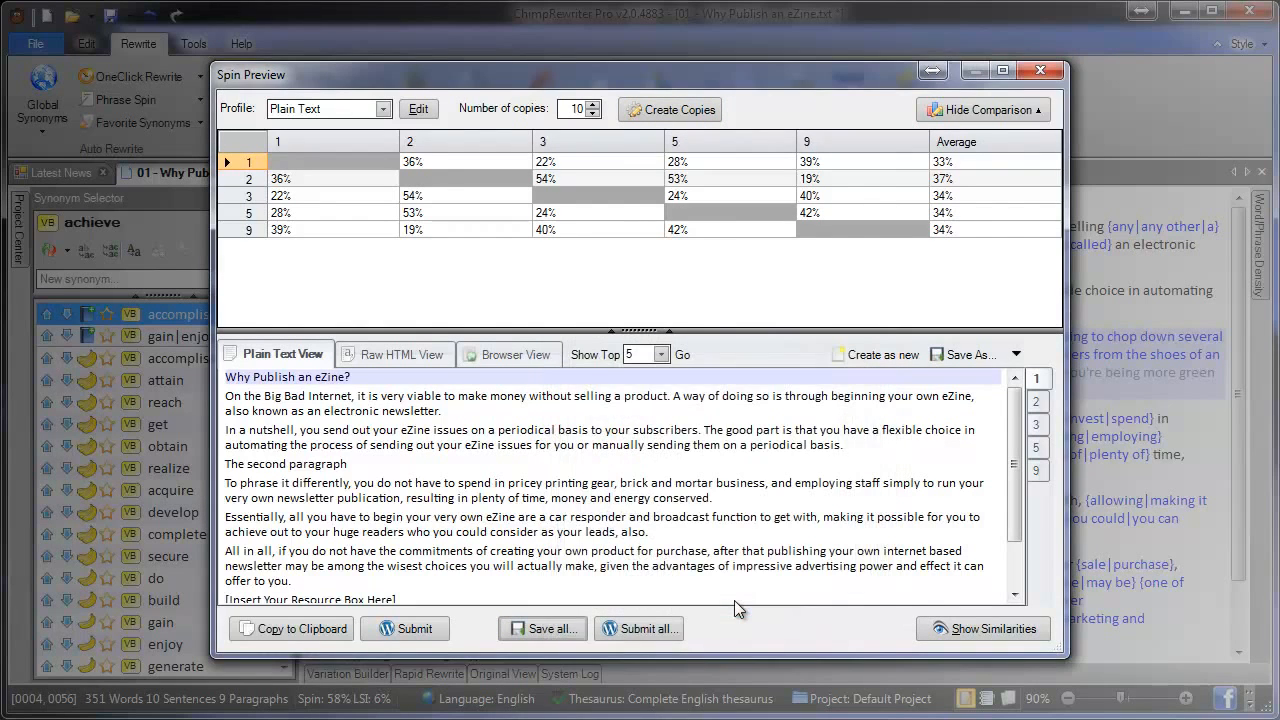
{"action": "left_click", "coordinate": [1040, 70]}
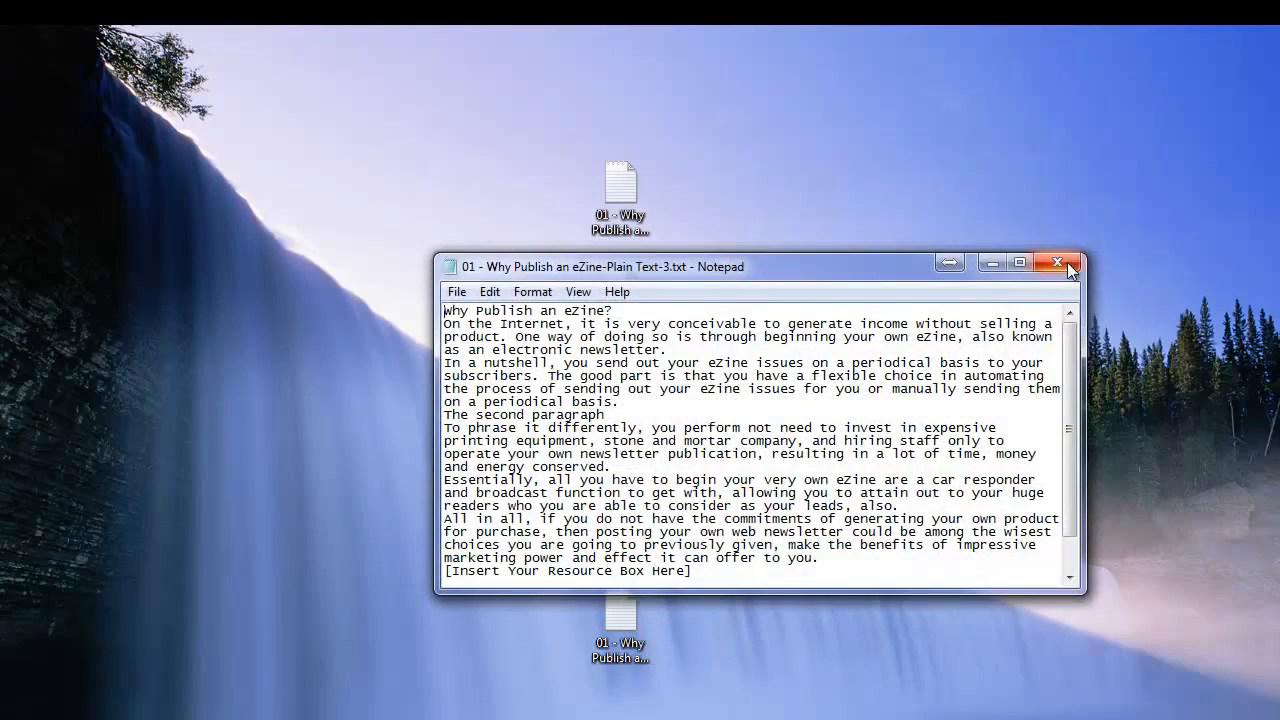
{"action": "left_click", "coordinate": [1067, 262]}
{"action": "left_click_drag", "start_coordinate": [468, 78], "coordinate": [744, 715]}
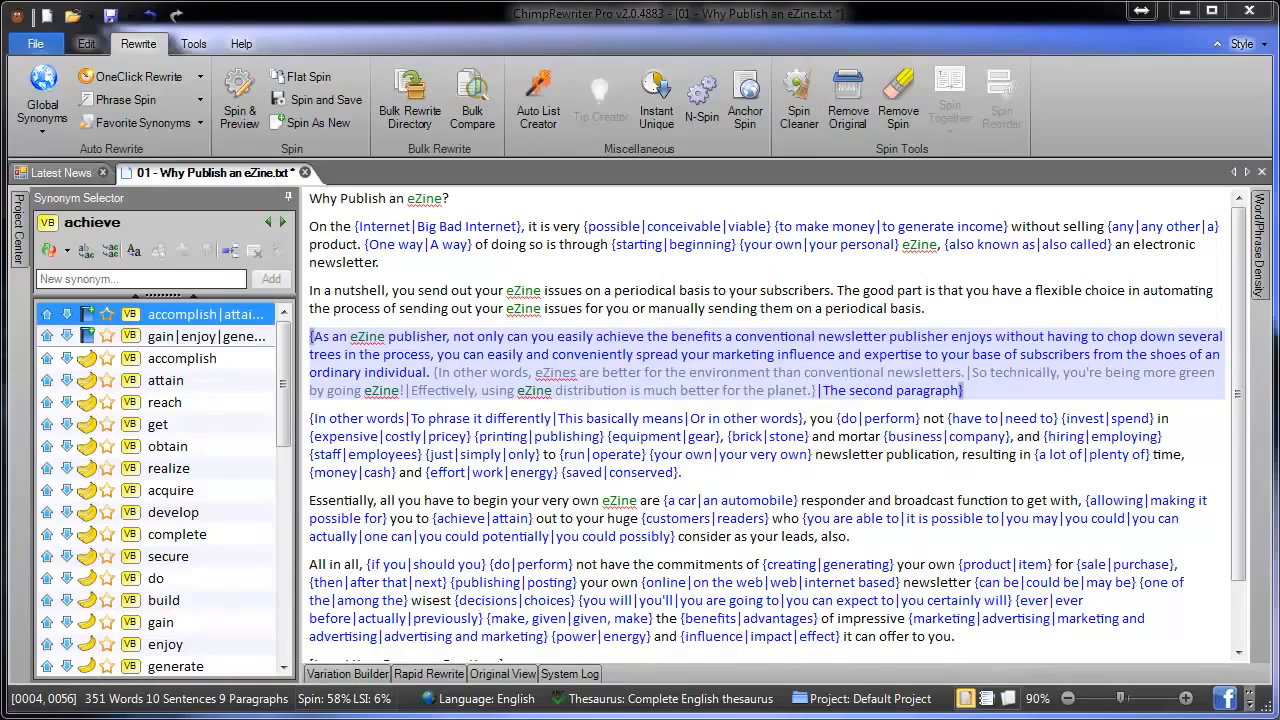
{"action": "left_click", "coordinate": [70, 173]}
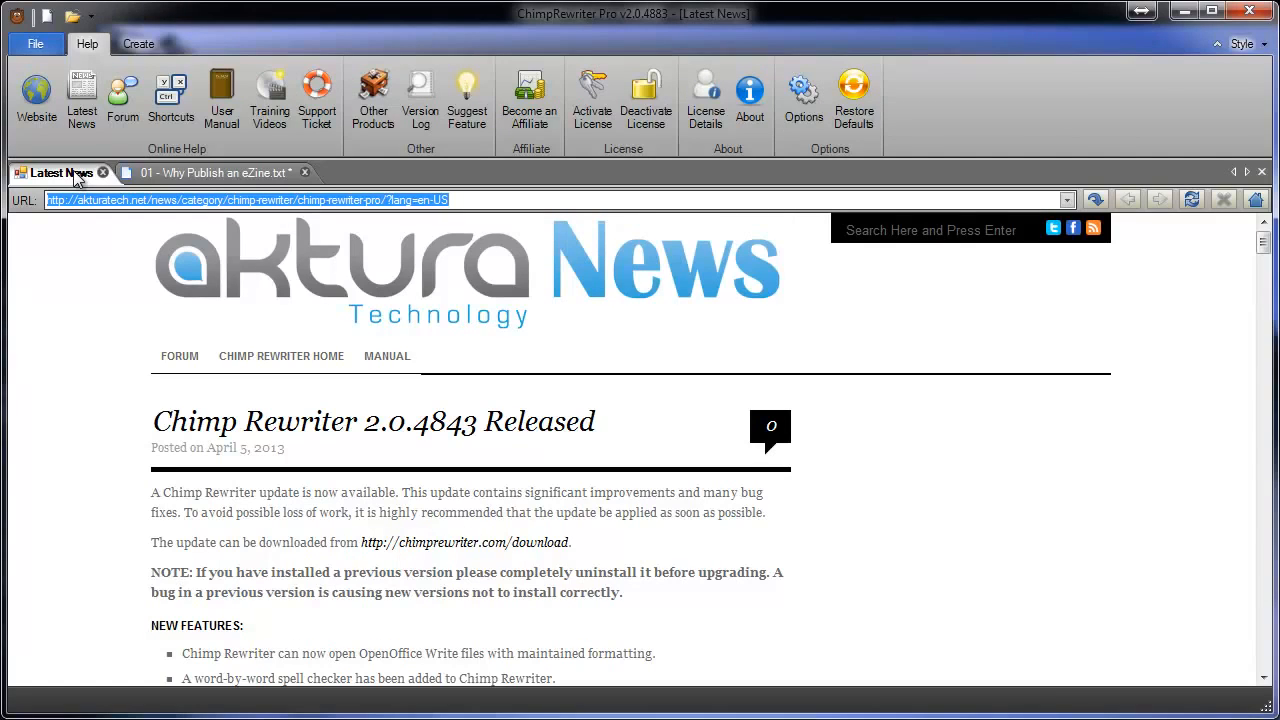
{"action": "left_click", "coordinate": [178, 172]}
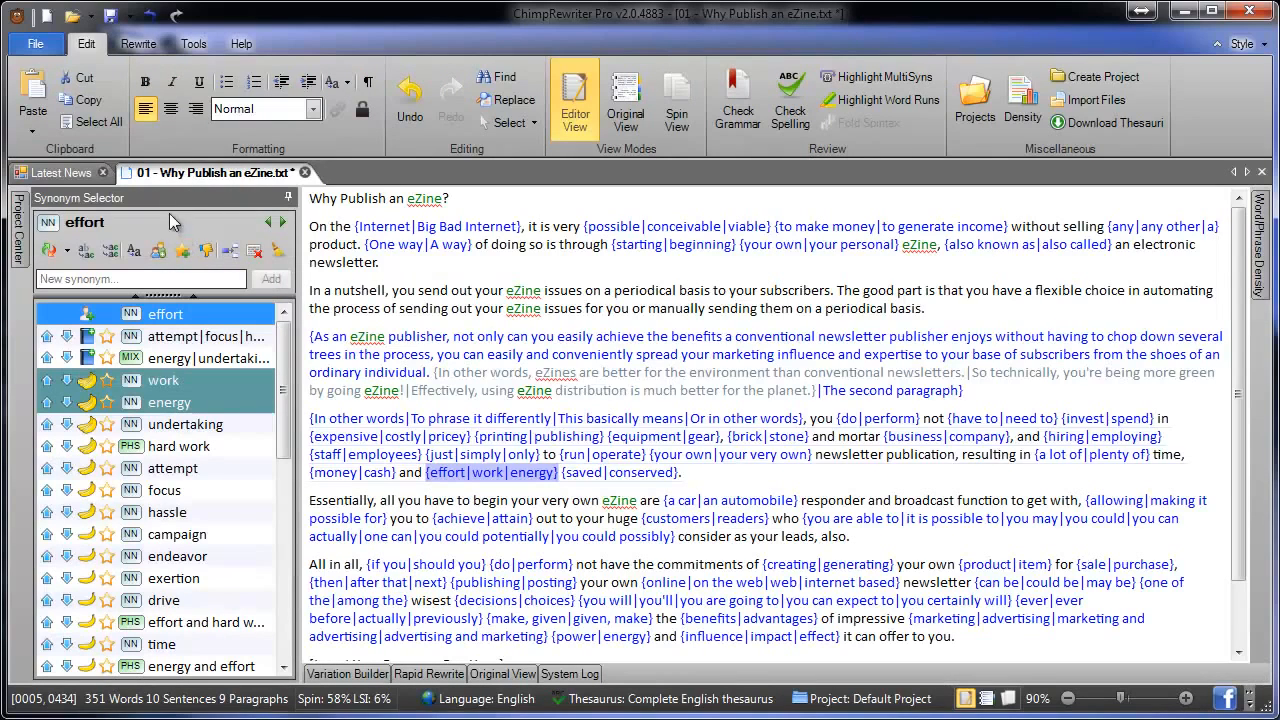